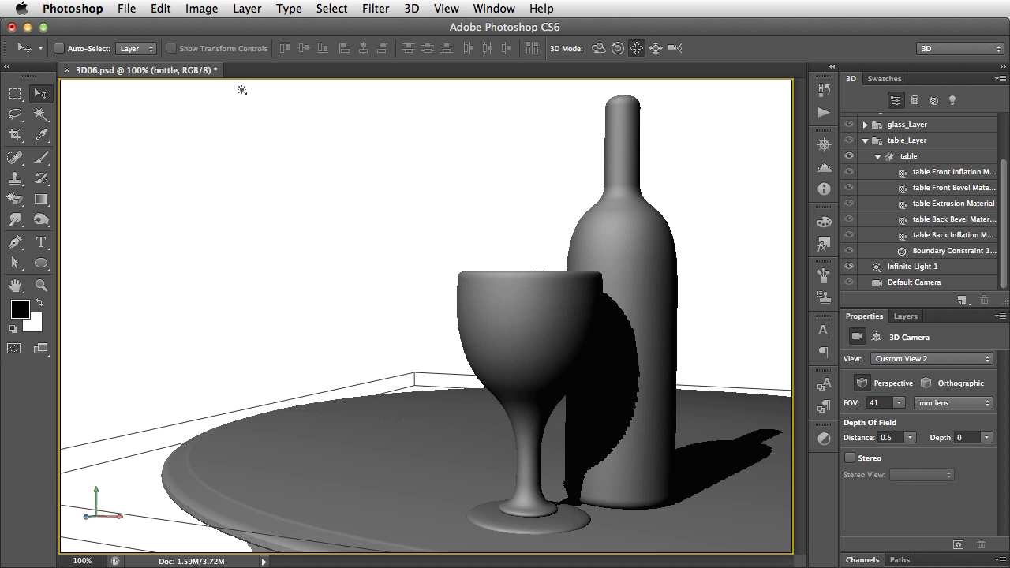
# Select the table's extrusion material on the canvas and filter the 3D scene list to show only materials
pyautogui.click(425, 467)
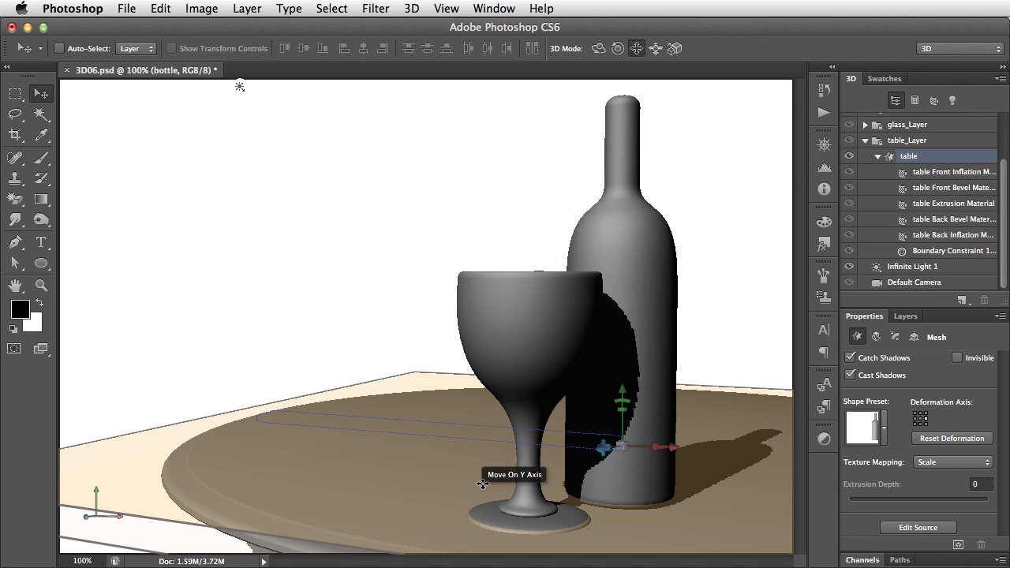
pyautogui.click(420, 505)
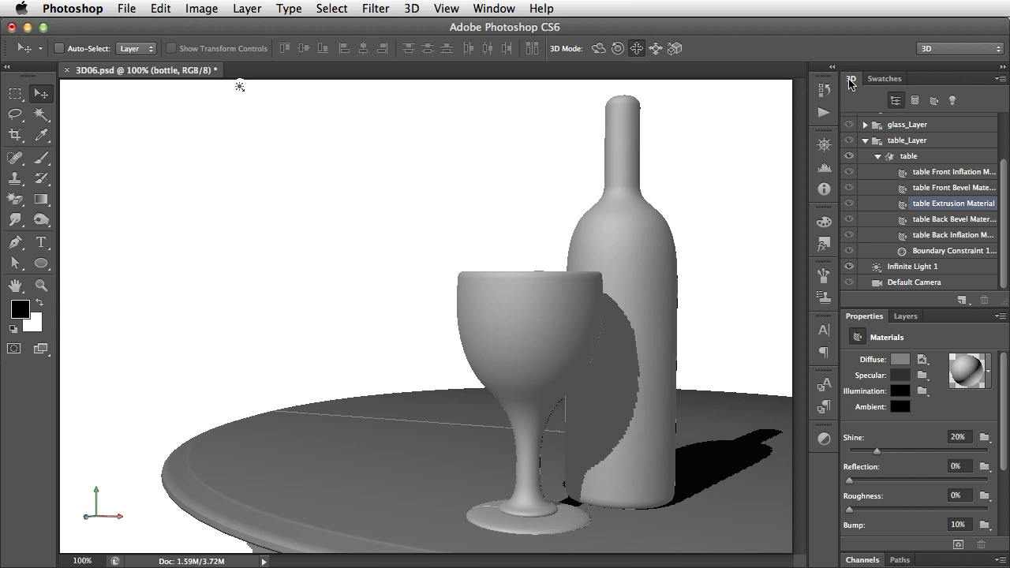
pyautogui.click(934, 101)
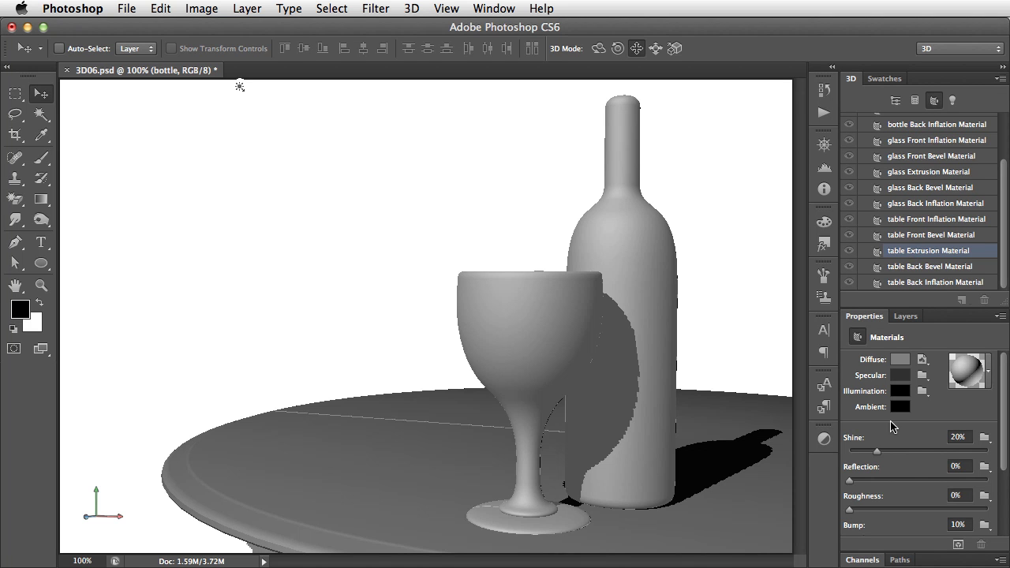
# Detach the material properties from the dock and float them over the empty area of the canvas
pyautogui.click(968, 376)
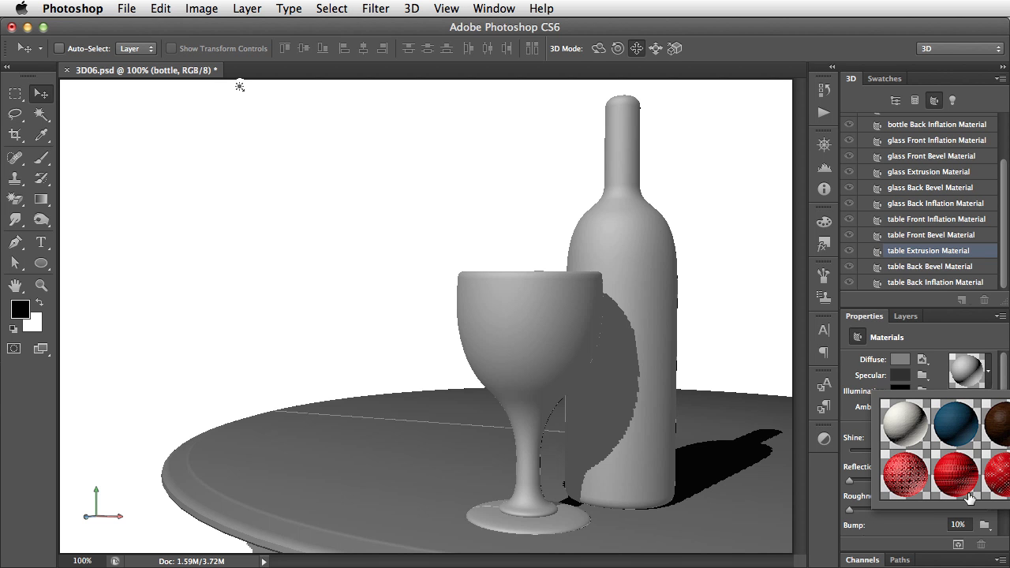
pyautogui.click(860, 319)
pyautogui.moveTo(852, 322); pyautogui.dragTo(90, 101)
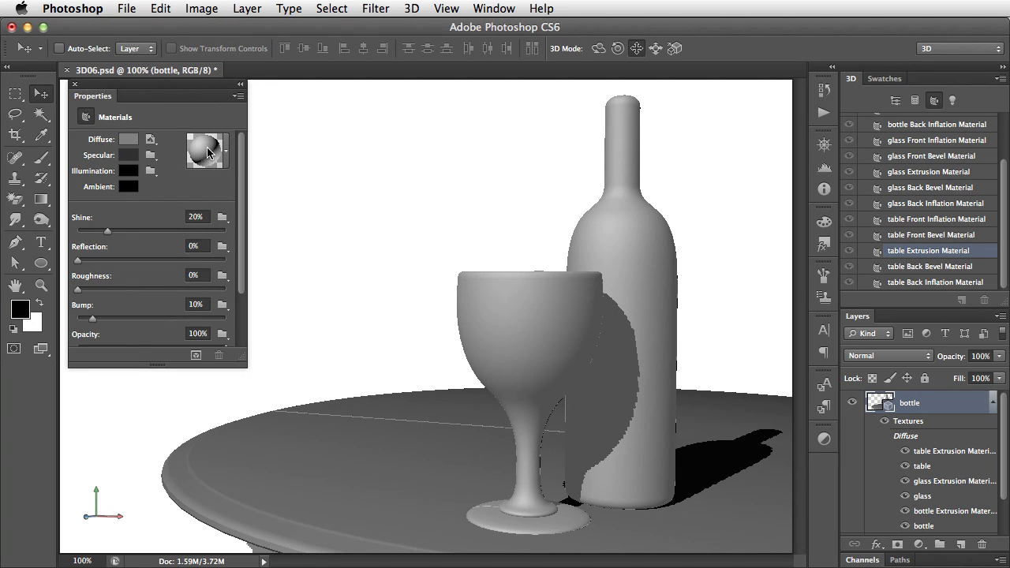
# Try out red fabric and black-and-white checkered material presets on the table extrusion material
pyautogui.click(207, 152)
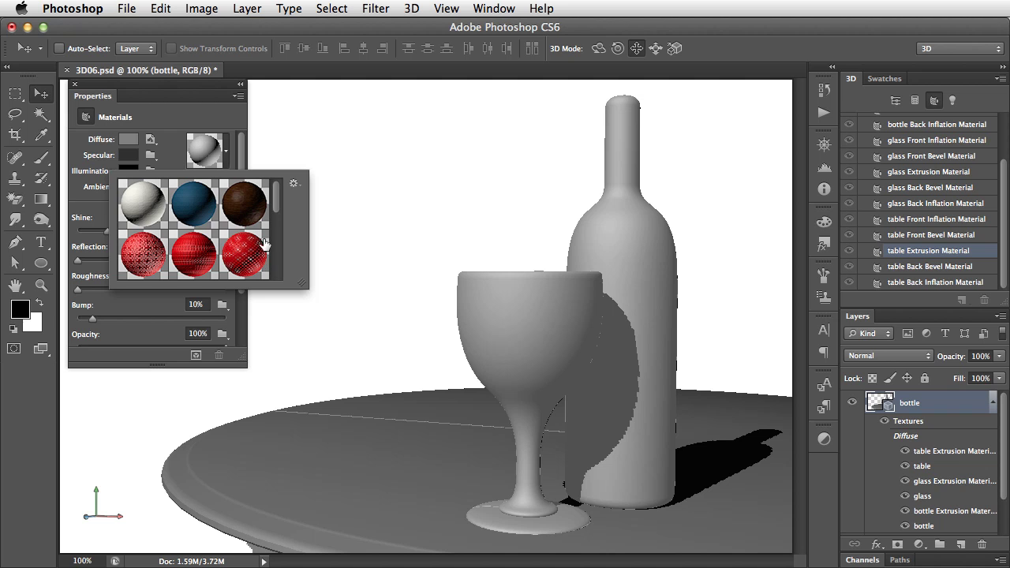
pyautogui.moveTo(278, 196)
pyautogui.mouseDown()
pyautogui.moveTo(280, 264)
pyautogui.moveTo(281, 196)
pyautogui.mouseUp()
pyautogui.click(143, 257)
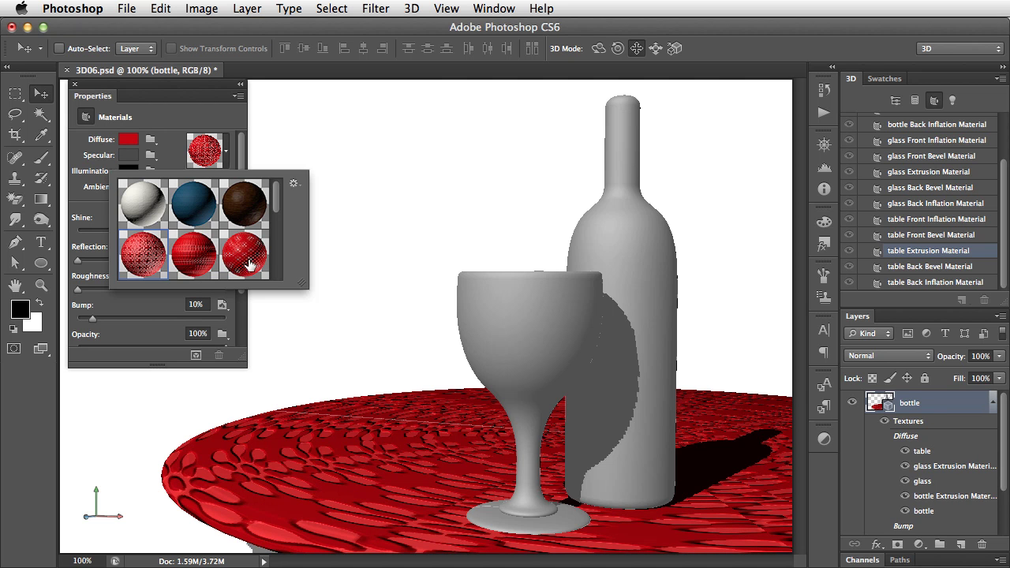
pyautogui.moveTo(278, 210); pyautogui.dragTo(280, 255)
pyautogui.click(192, 251)
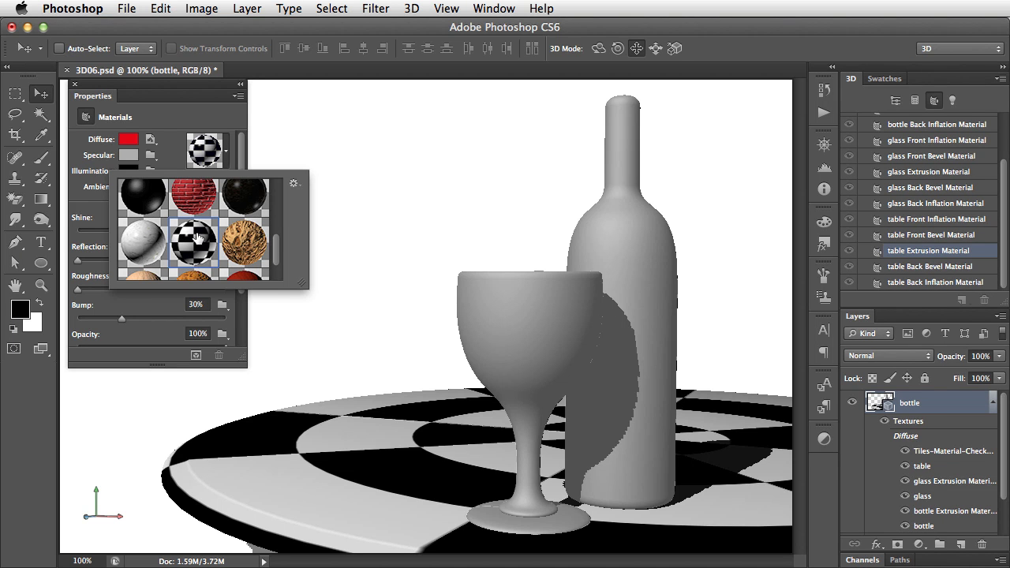
pyautogui.moveTo(277, 251); pyautogui.dragTo(282, 207)
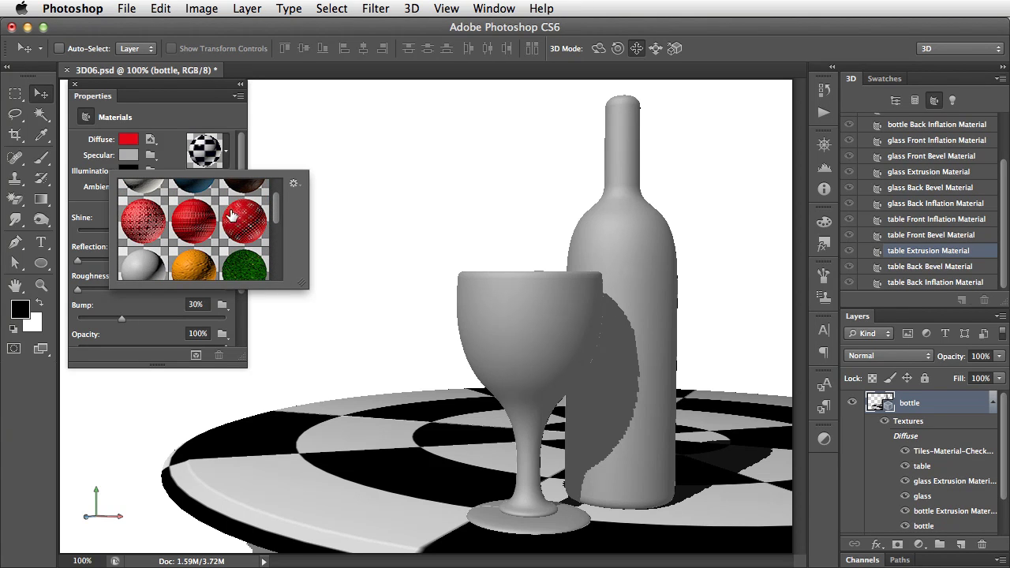
pyautogui.click(241, 218)
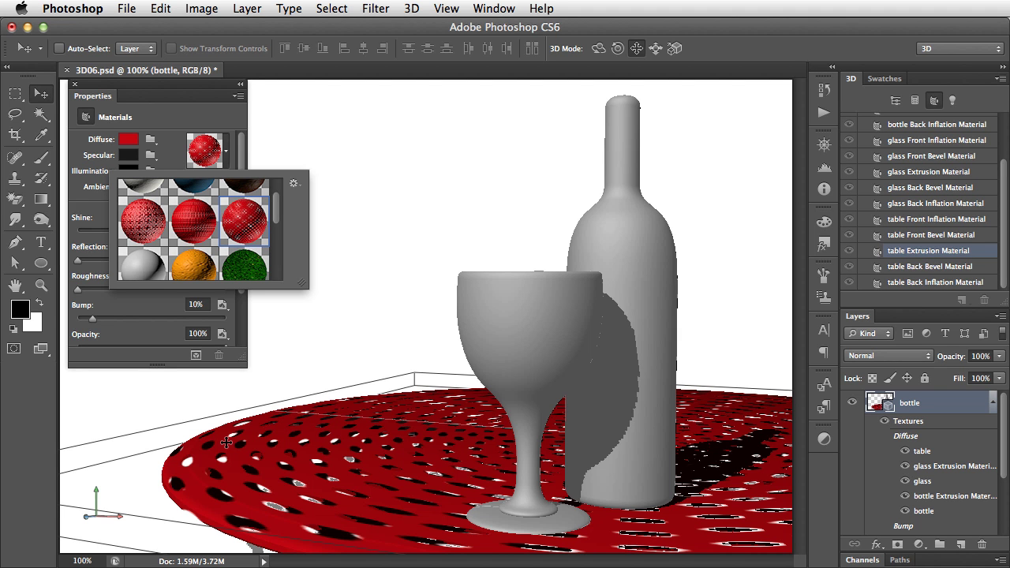
# Apply the black-and-white checkered tile preset to the table extrusion material and close the preset picker
pyautogui.moveTo(277, 211); pyautogui.dragTo(282, 256)
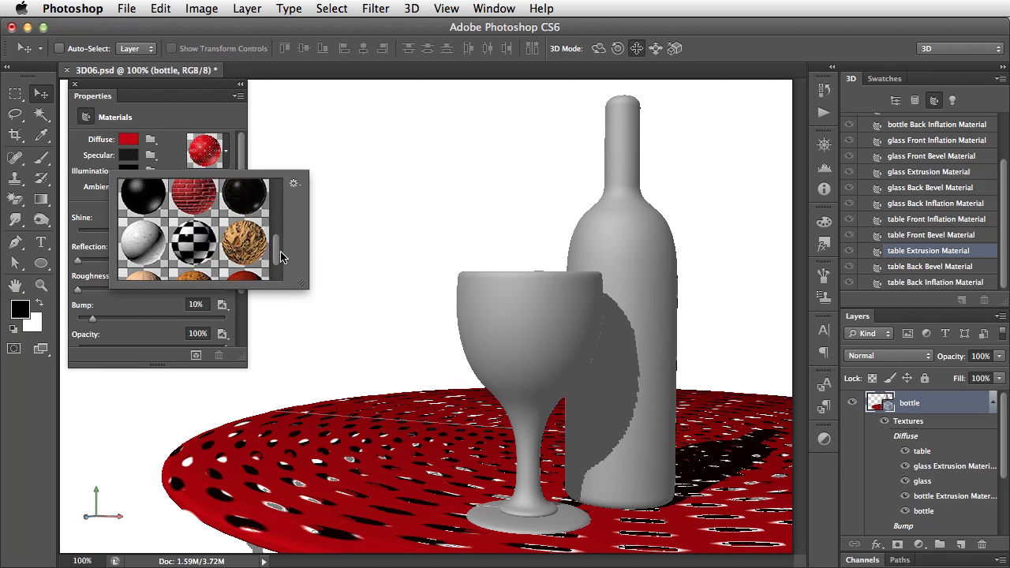
pyautogui.click(192, 236)
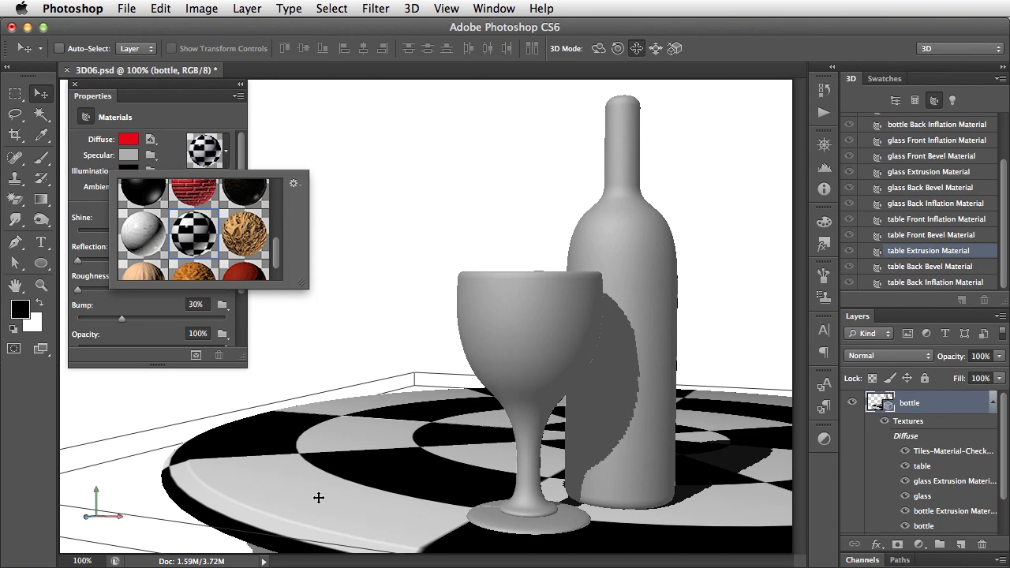
pyautogui.click(335, 458)
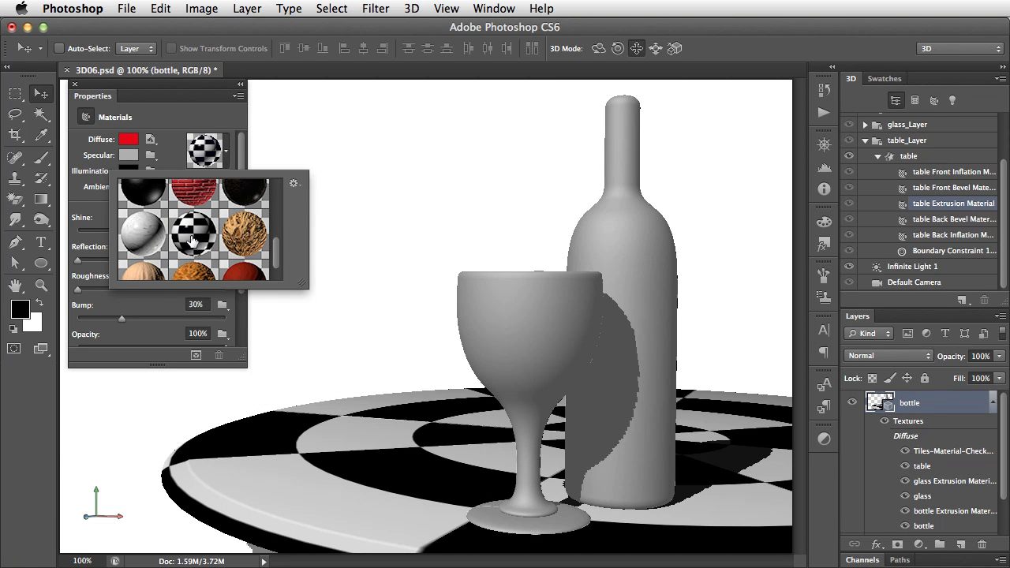
pyautogui.click(203, 165)
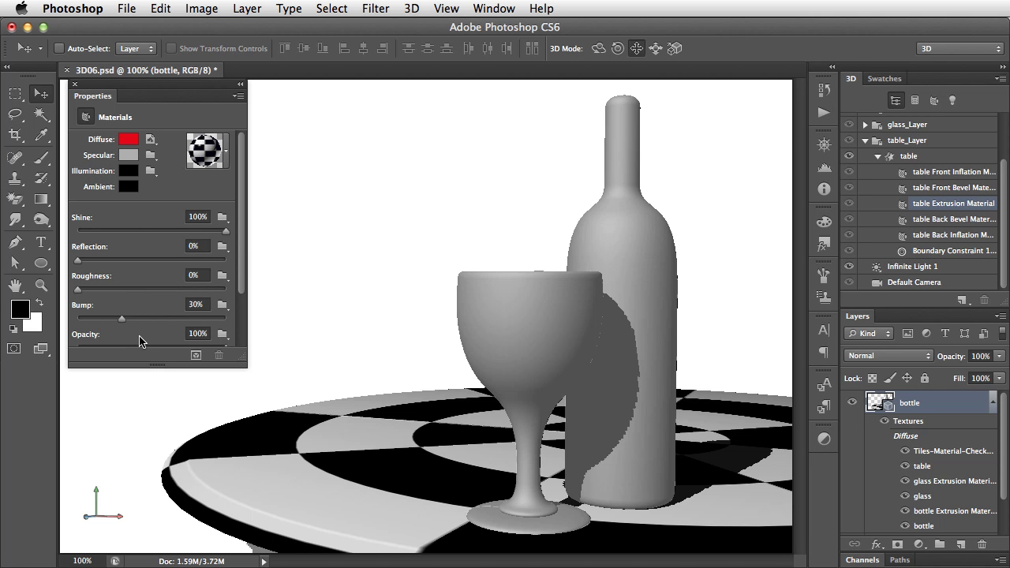
# Set the table material's reflection to 26% and run a test render of the scene, stopping it partway
pyautogui.moveTo(242, 254); pyautogui.dragTo(249, 317)
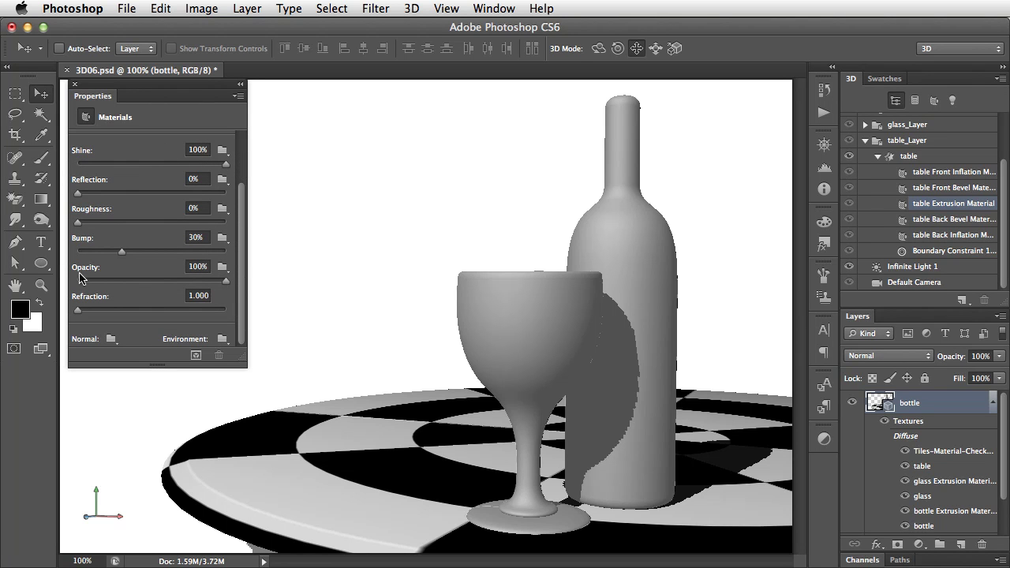
pyautogui.moveTo(78, 193); pyautogui.dragTo(116, 194)
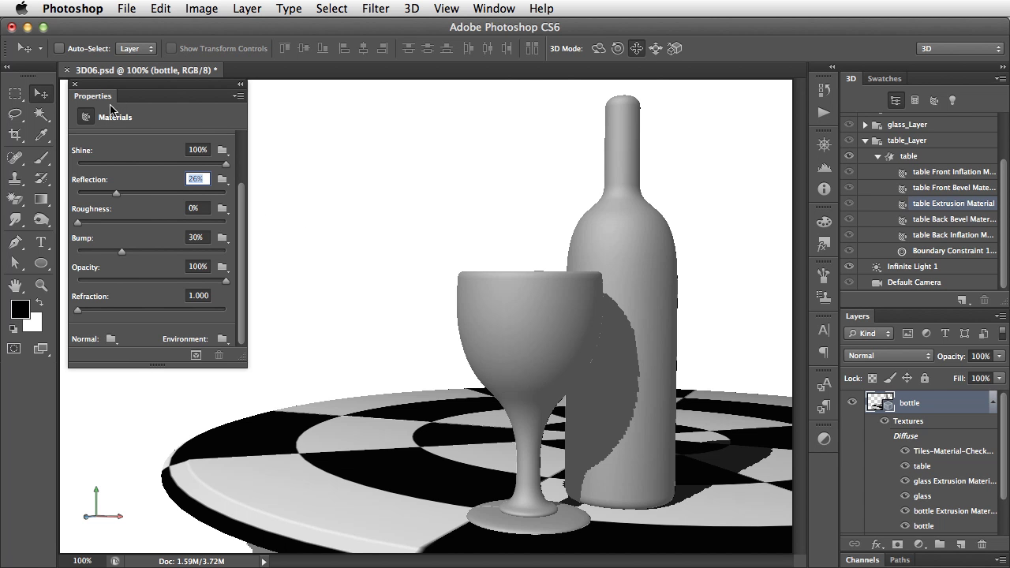
pyautogui.click(412, 8)
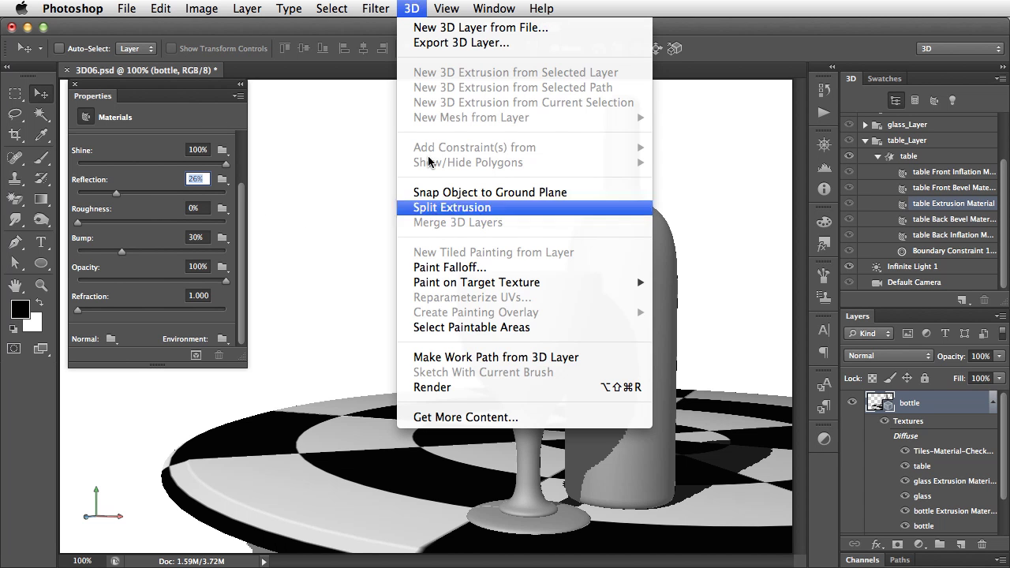
pyautogui.click(442, 388)
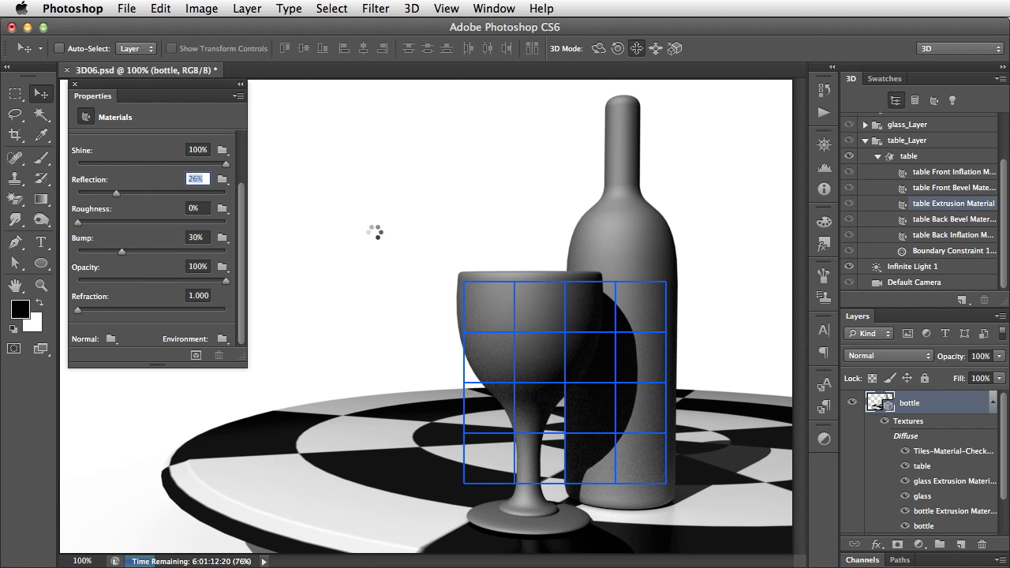
pyautogui.press('Escape')
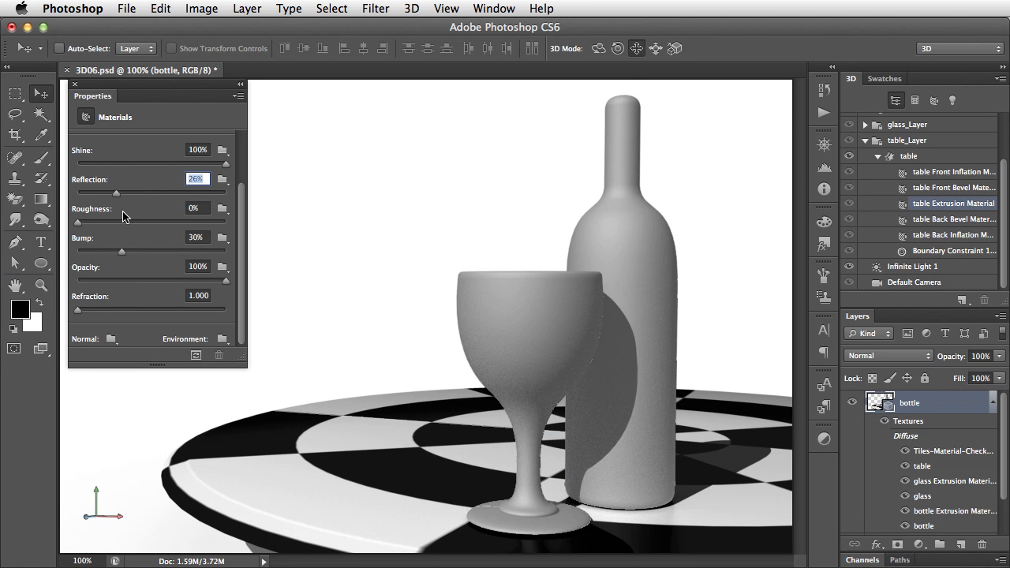
# Set the table material's reflection to 58% and render only a rectangular selection around the bases of the glass and bottle, removing the selection
pyautogui.moveTo(119, 197); pyautogui.dragTo(165, 195)
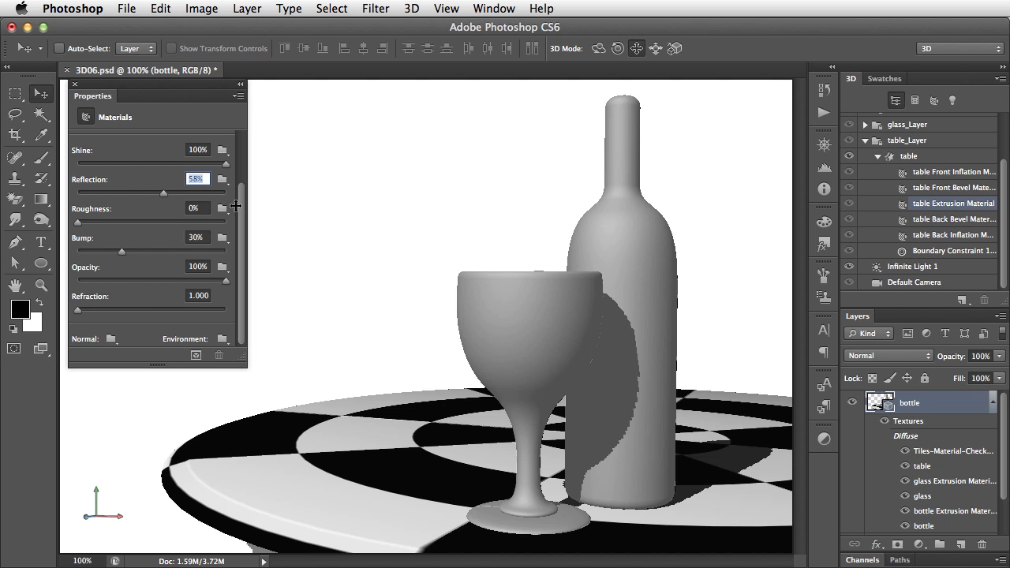
pyautogui.click(15, 94)
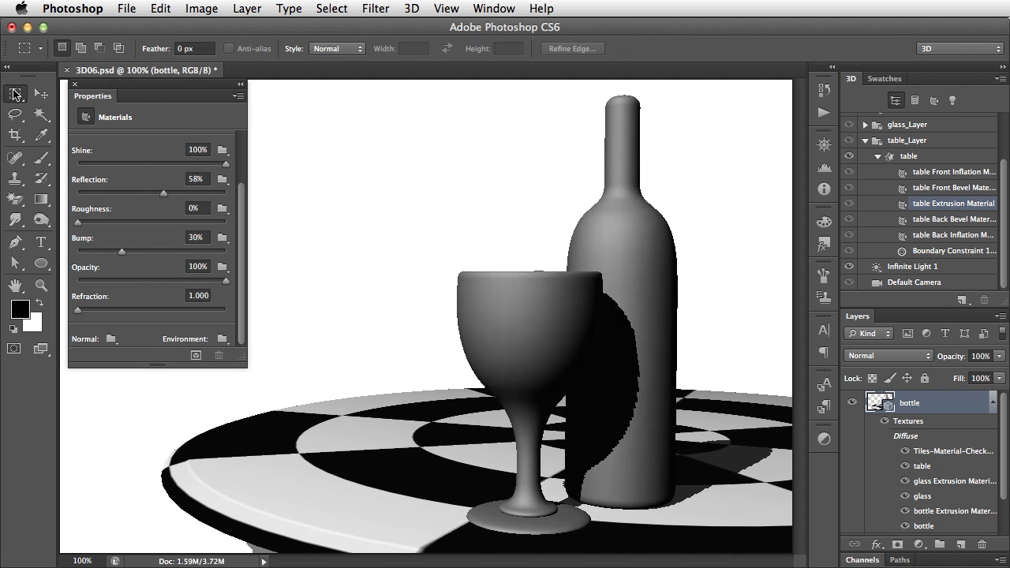
pyautogui.moveTo(429, 456); pyautogui.dragTo(745, 553)
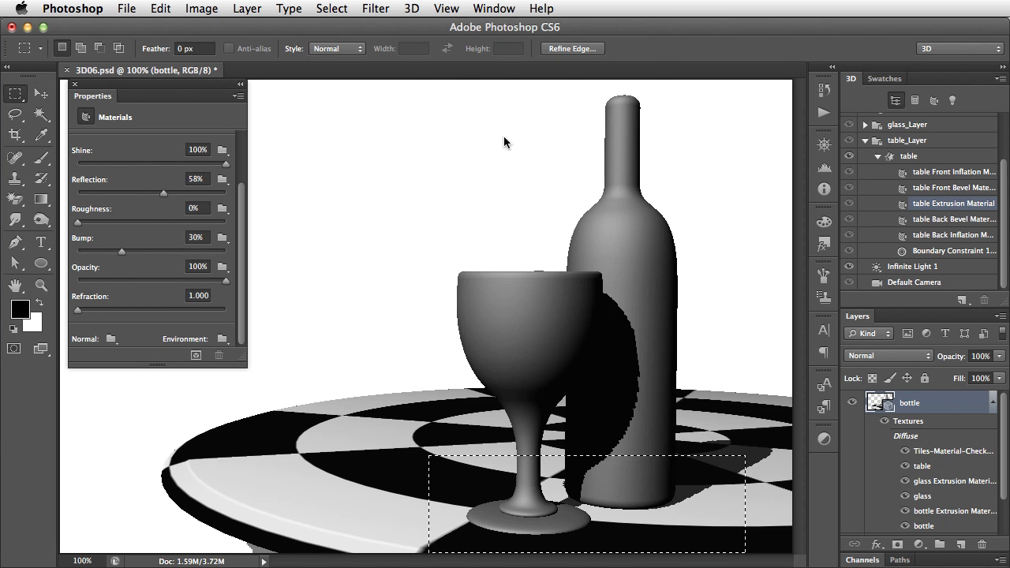
pyautogui.click(410, 8)
pyautogui.click(482, 388)
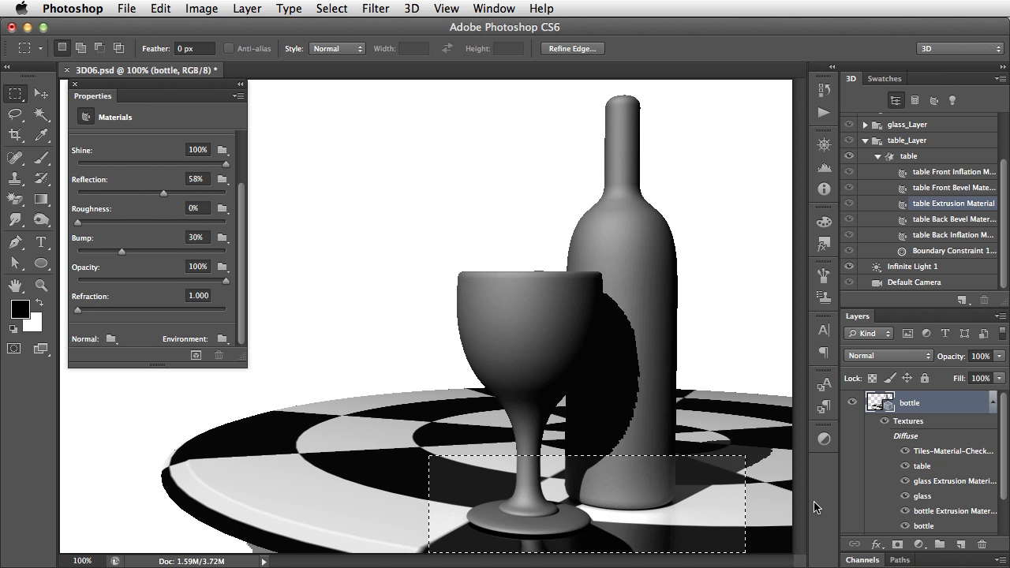
pyautogui.press('super+d')
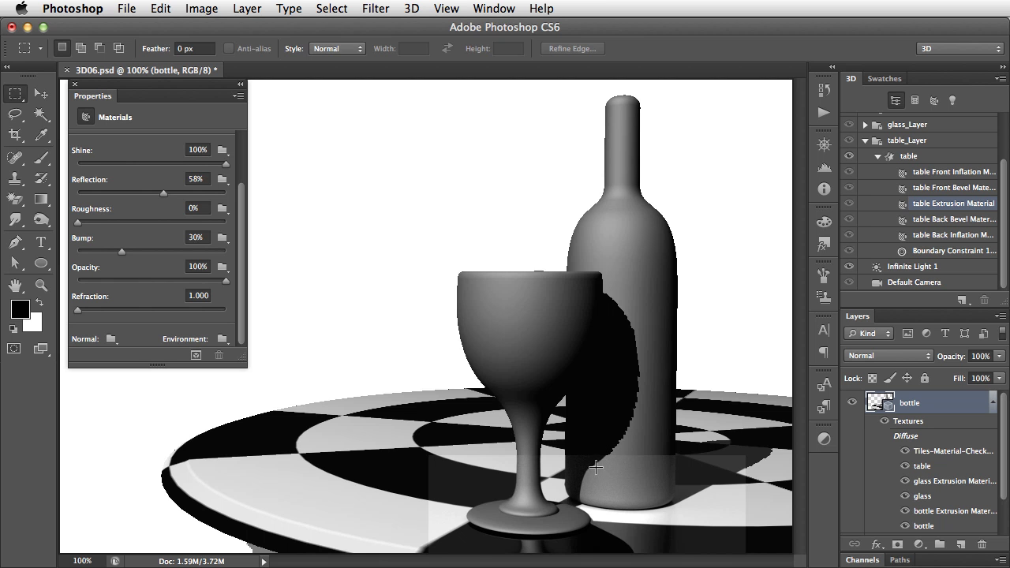
# Select the wine glass's extrusion material and enlarge its preset picker to show all the materials
pyautogui.click(879, 126)
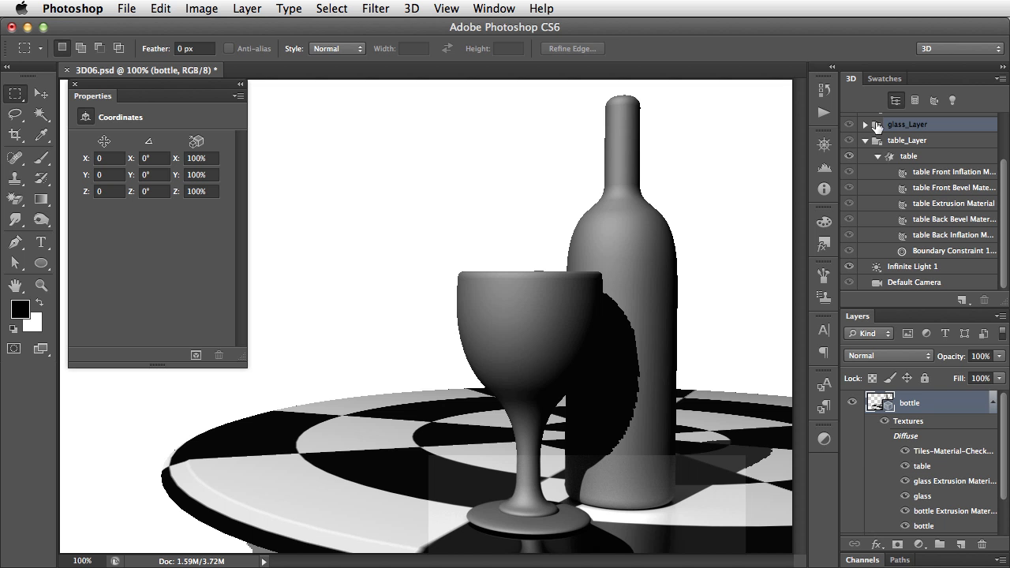
pyautogui.press('v')
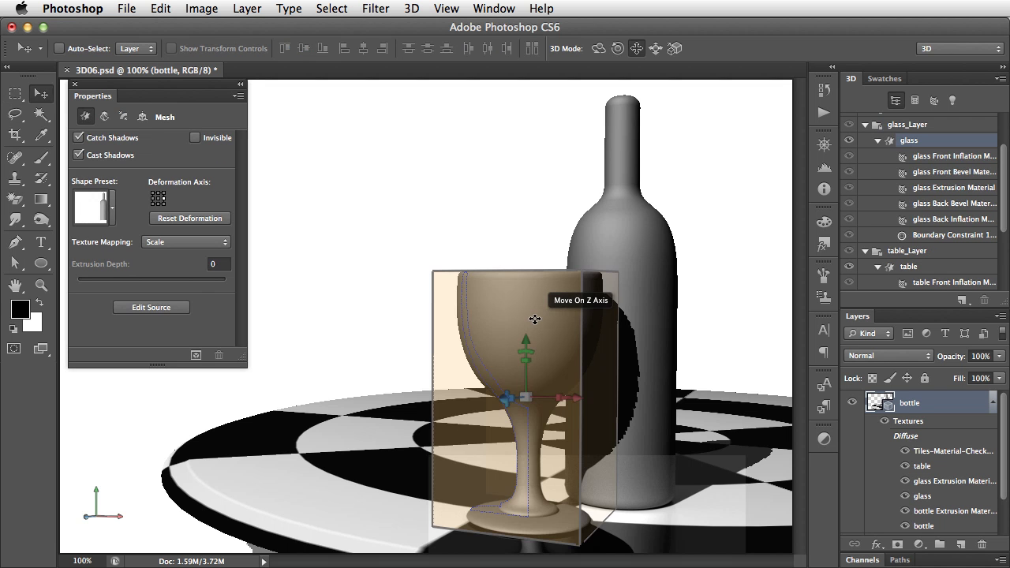
pyautogui.click(536, 320)
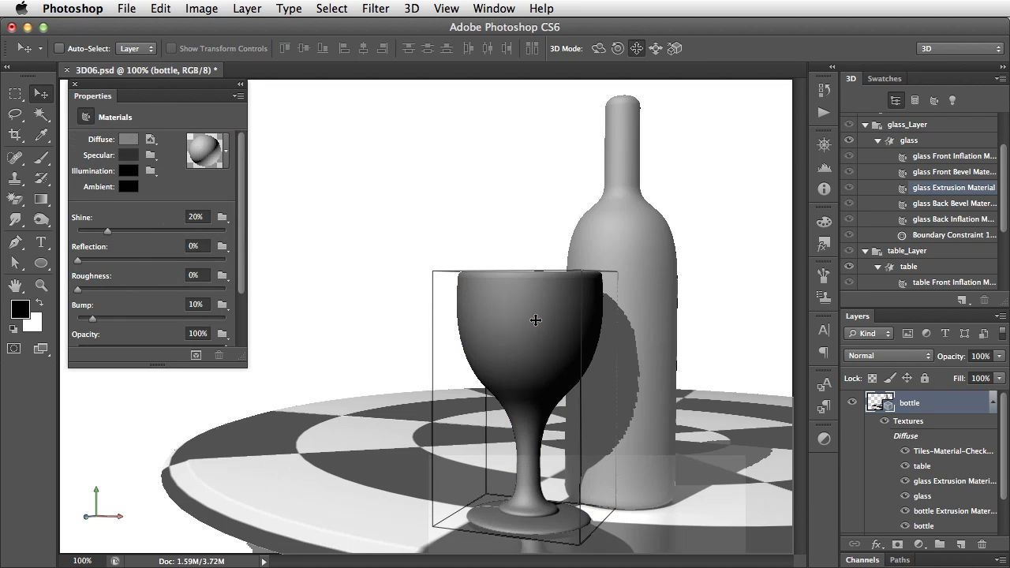
pyautogui.click(226, 154)
pyautogui.moveTo(283, 249); pyautogui.dragTo(279, 206)
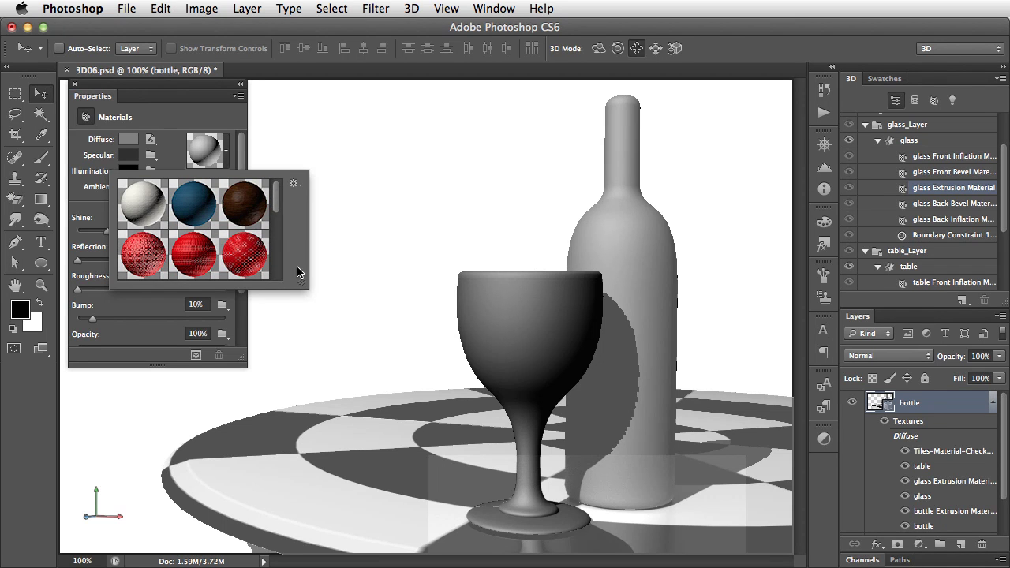
pyautogui.moveTo(302, 284); pyautogui.dragTo(304, 505)
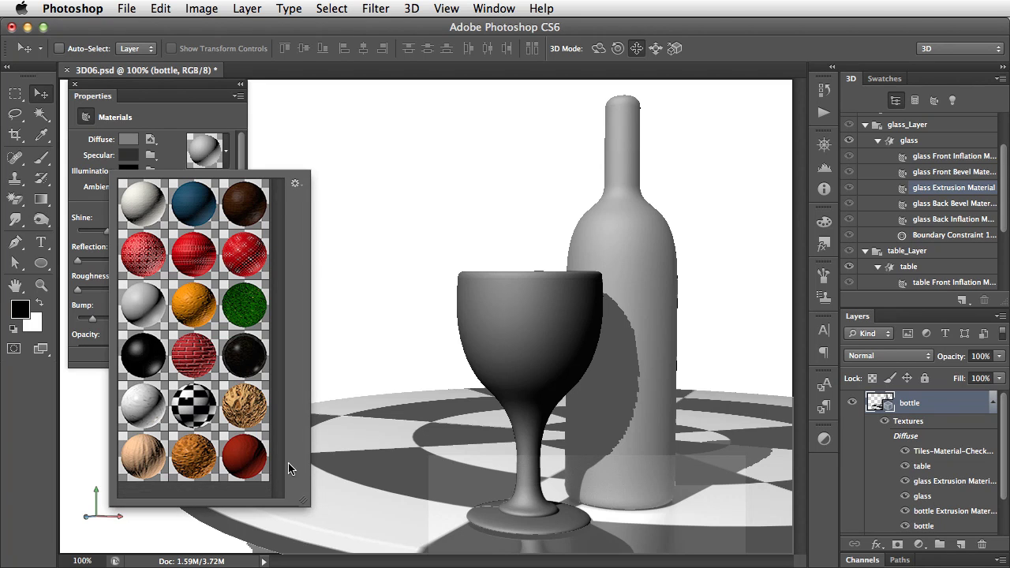
# Append the Glass material set to the presets and apply its first, plain glass material to the wine glass
pyautogui.click(294, 186)
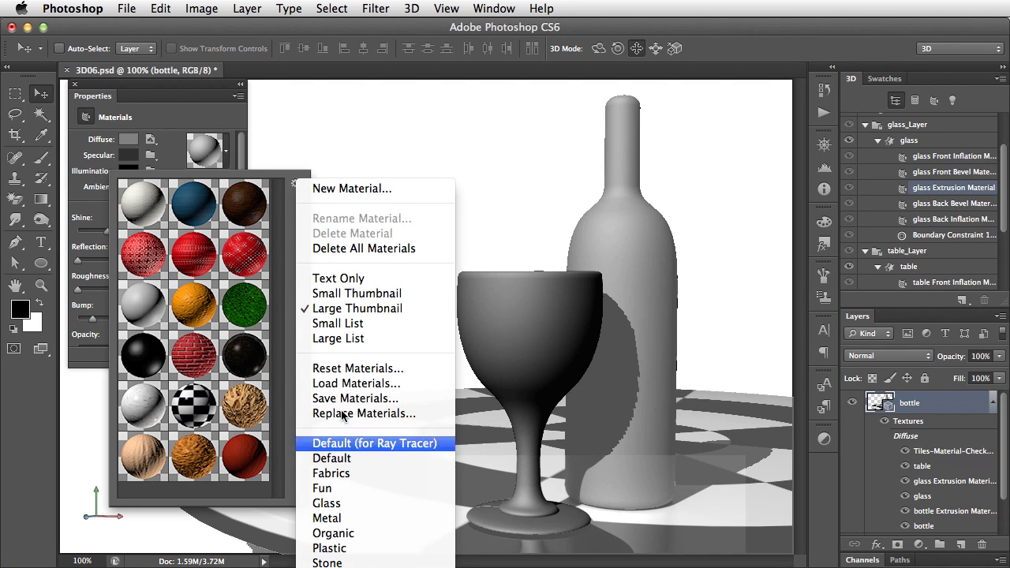
pyautogui.click(363, 503)
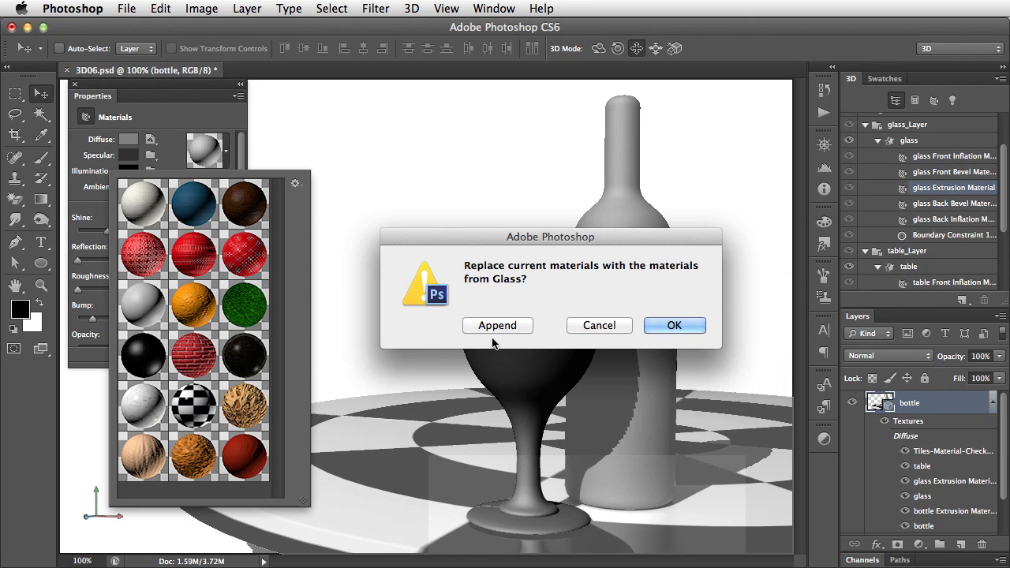
pyautogui.click(497, 327)
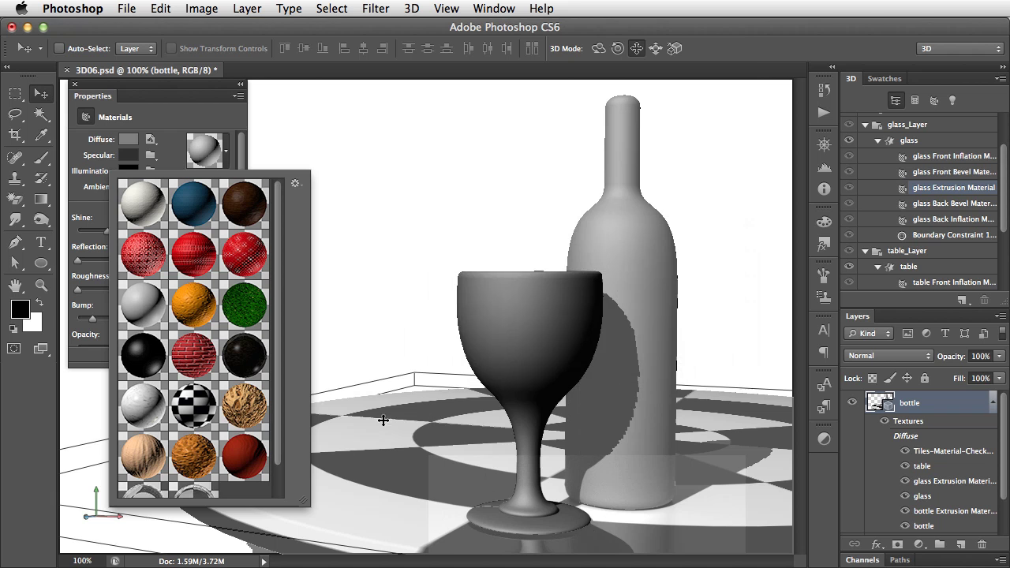
pyautogui.moveTo(279, 400); pyautogui.dragTo(278, 439)
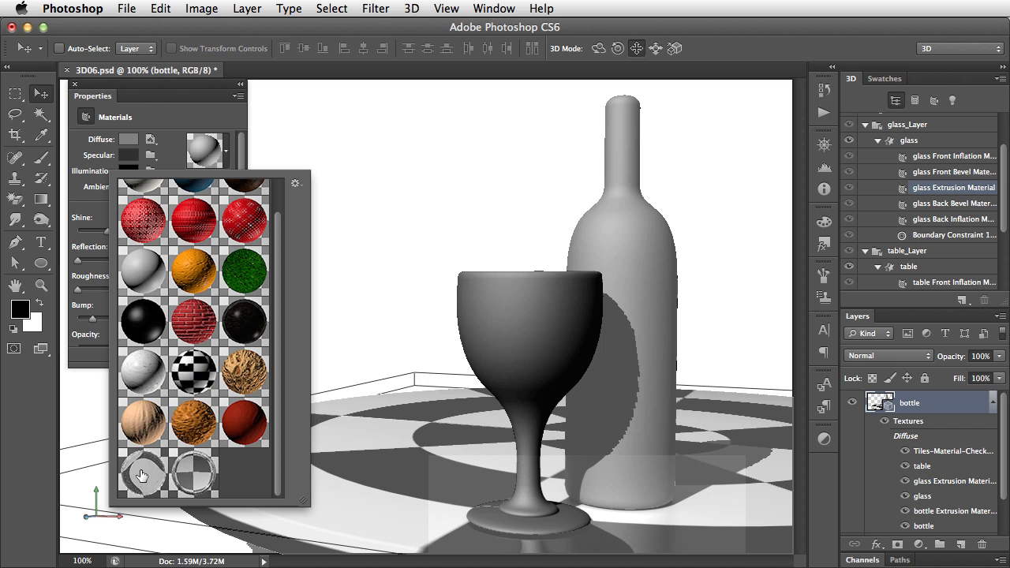
pyautogui.click(141, 476)
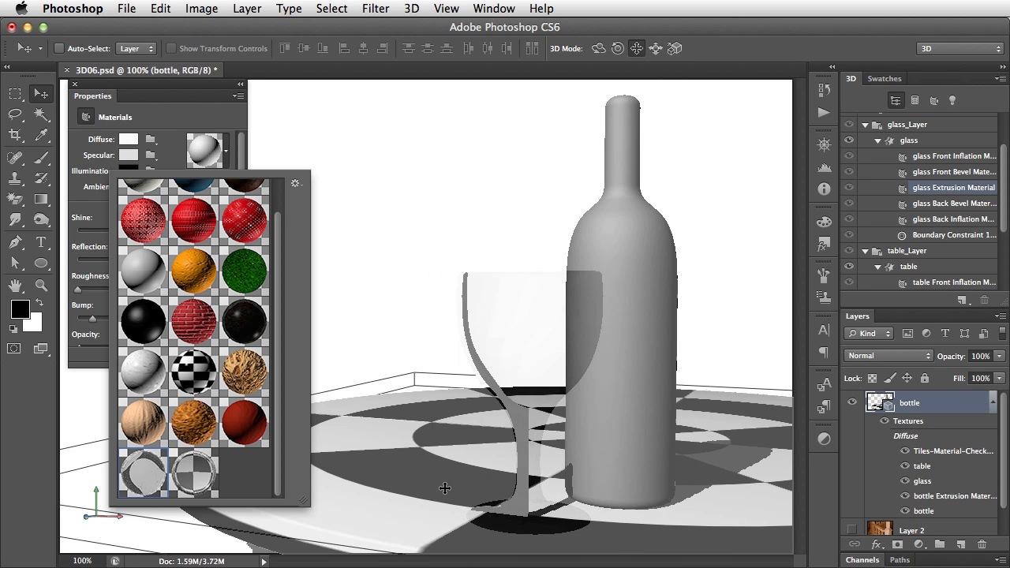
# Render only a rectangular selection around the wine glass and most of the bottle, stopping it and removing the selection
pyautogui.click(349, 209)
pyautogui.press('m')
pyautogui.moveTo(370, 188); pyautogui.dragTo(667, 563)
pyautogui.click(411, 7)
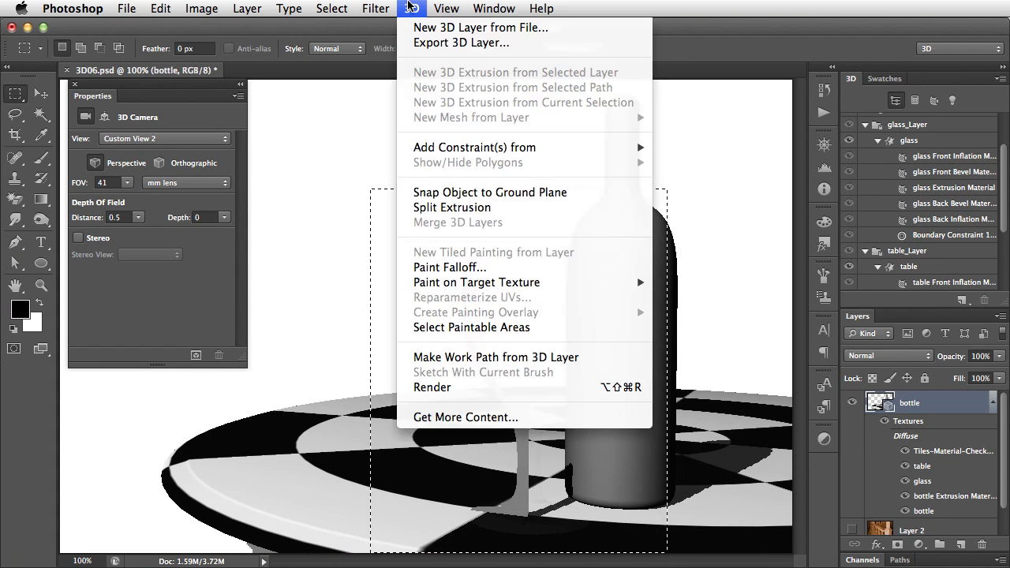
pyautogui.click(427, 386)
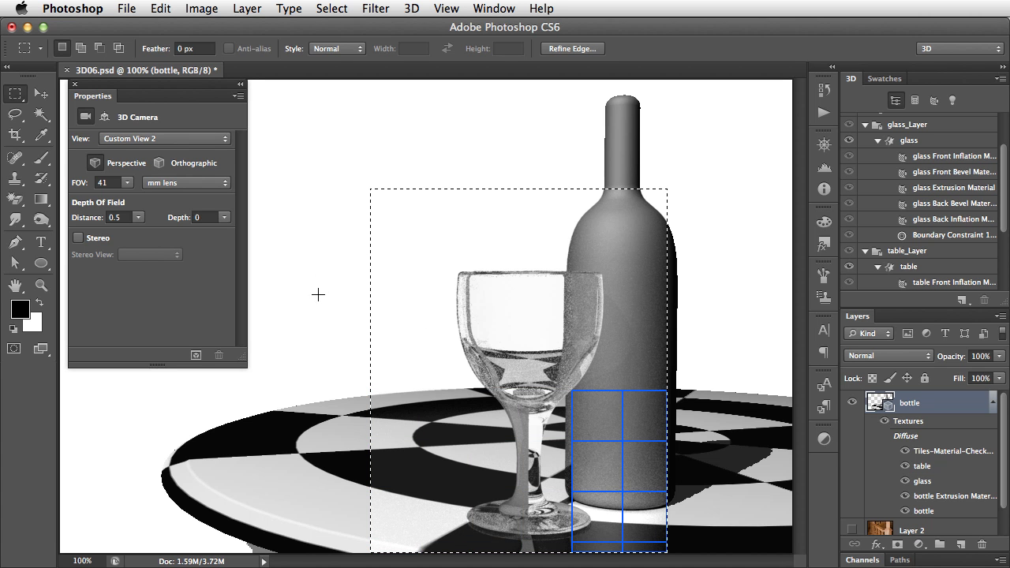
pyautogui.click(294, 361)
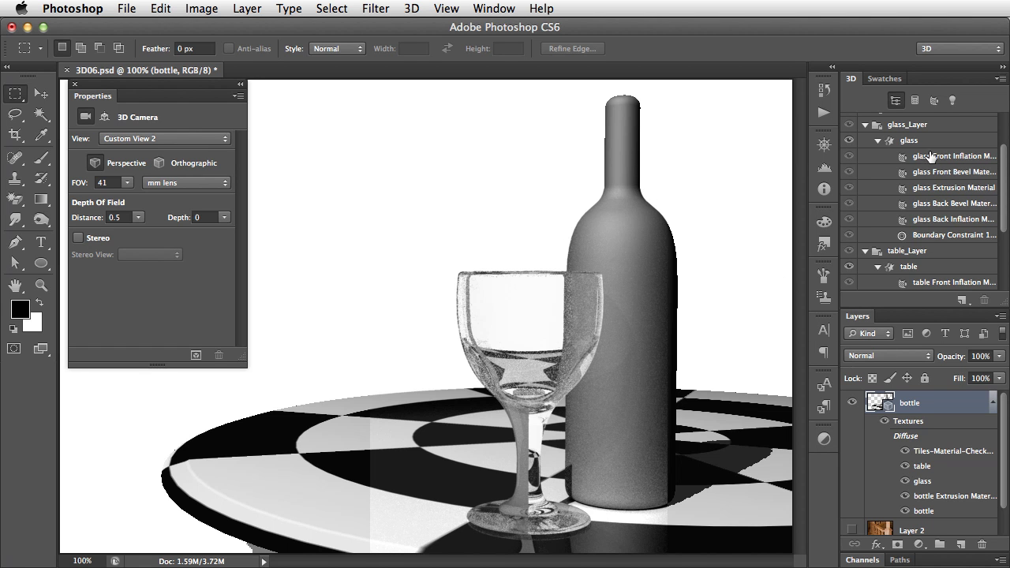
# Collapse the glass and table entries to select the bottle mesh, and dock the mesh properties together with the layers
pyautogui.click(878, 140)
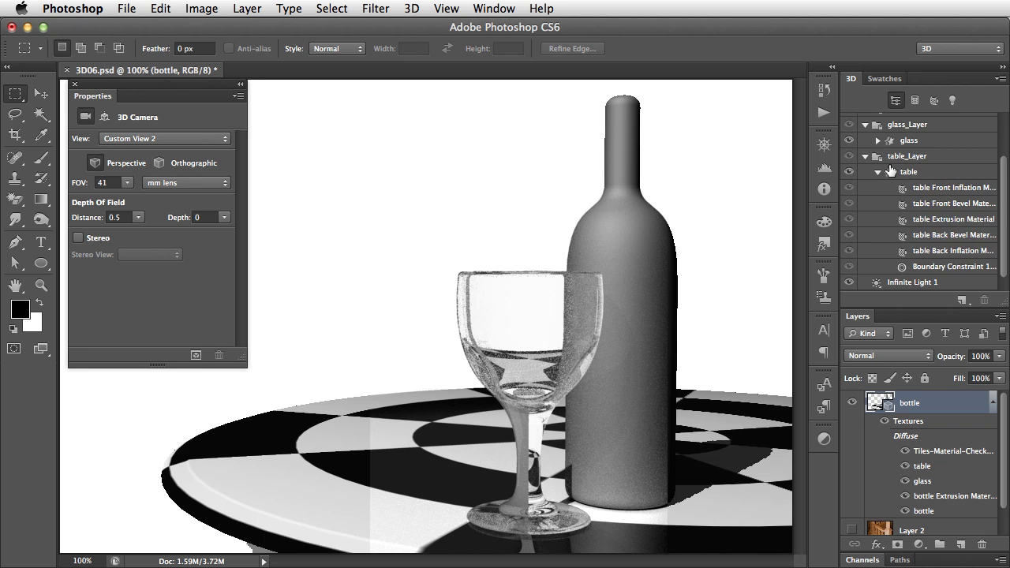
pyautogui.click(879, 172)
pyautogui.click(865, 169)
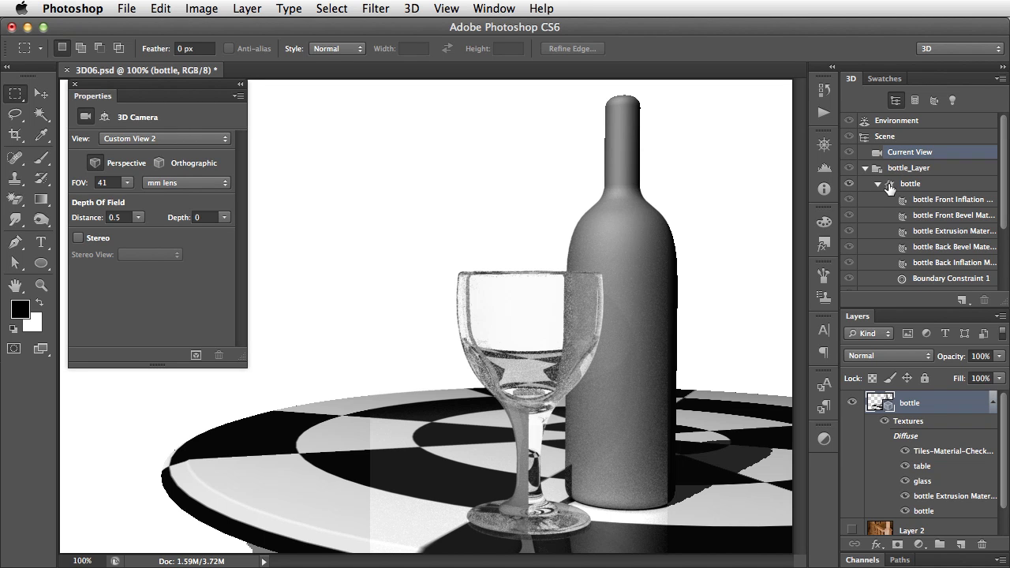
pyautogui.click(889, 186)
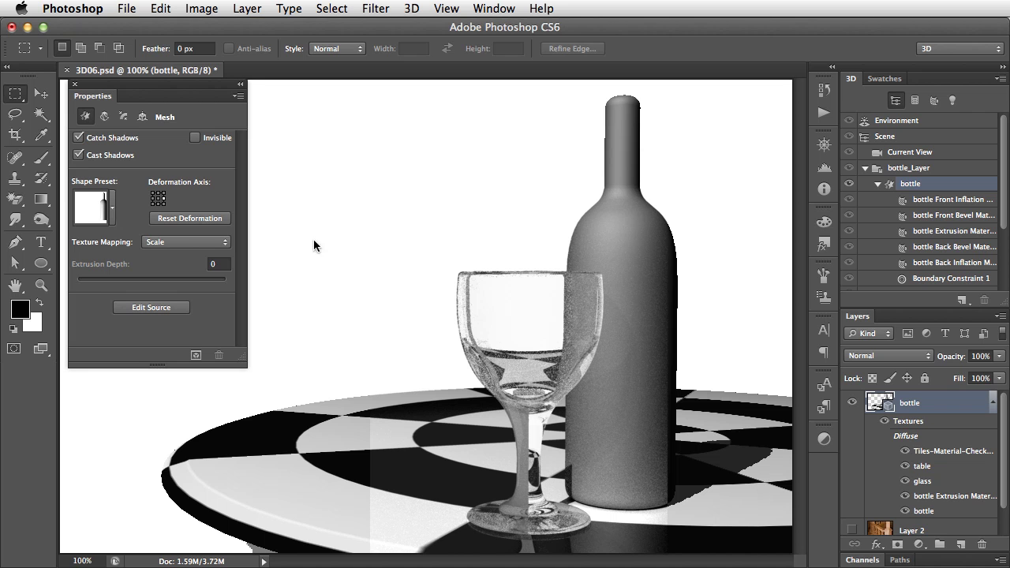
pyautogui.moveTo(97, 96); pyautogui.dragTo(920, 314)
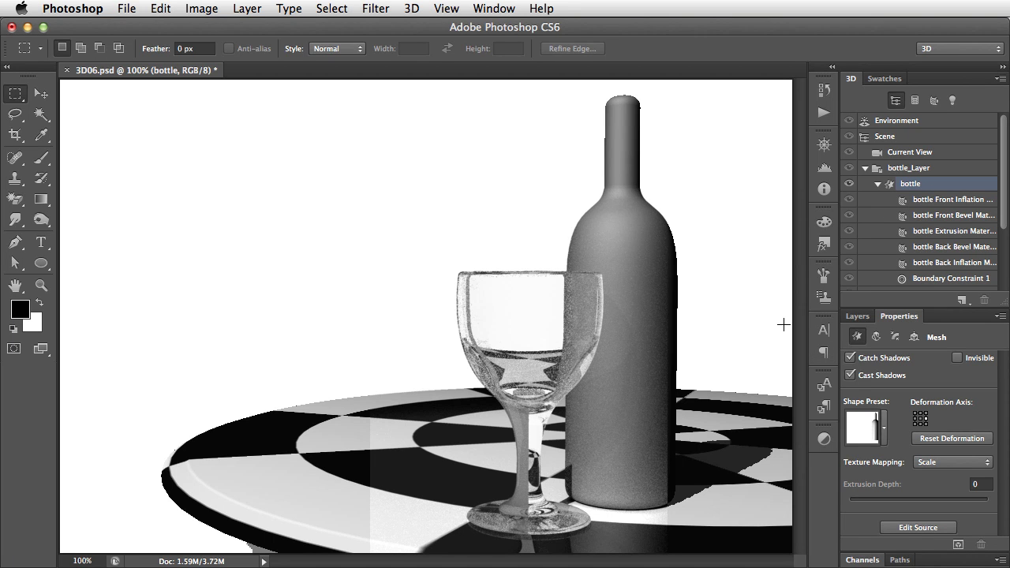
pyautogui.click(859, 318)
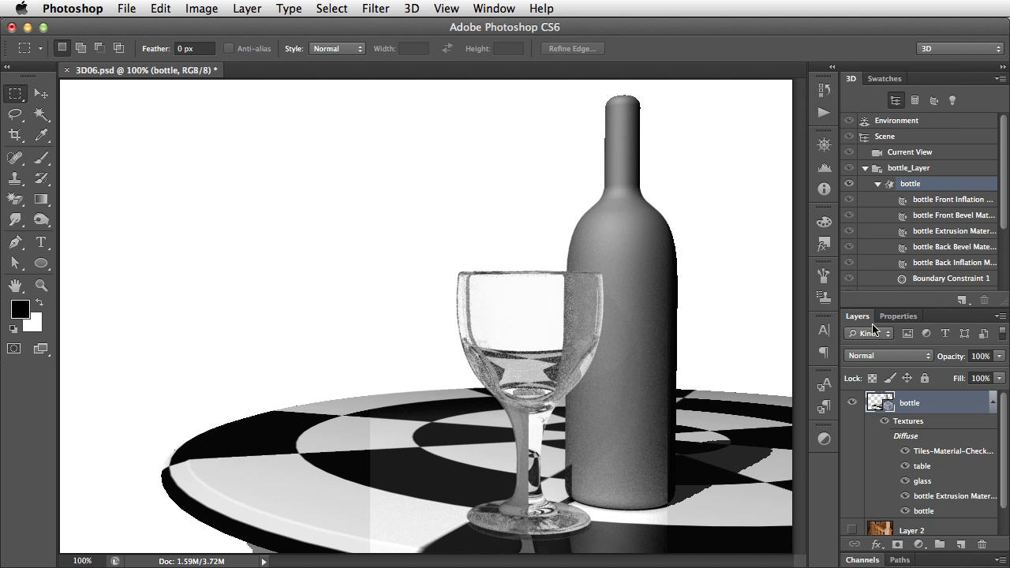
# Fill the bottle extrusion material's diffuse texture with dark green and save the texture
pyautogui.doubleClick(949, 496)
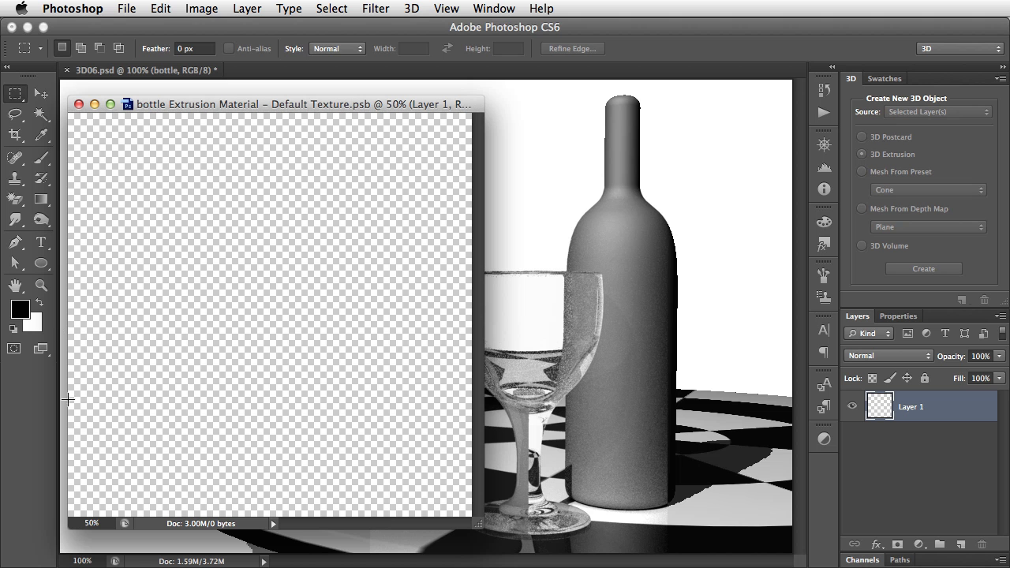
pyautogui.click(895, 79)
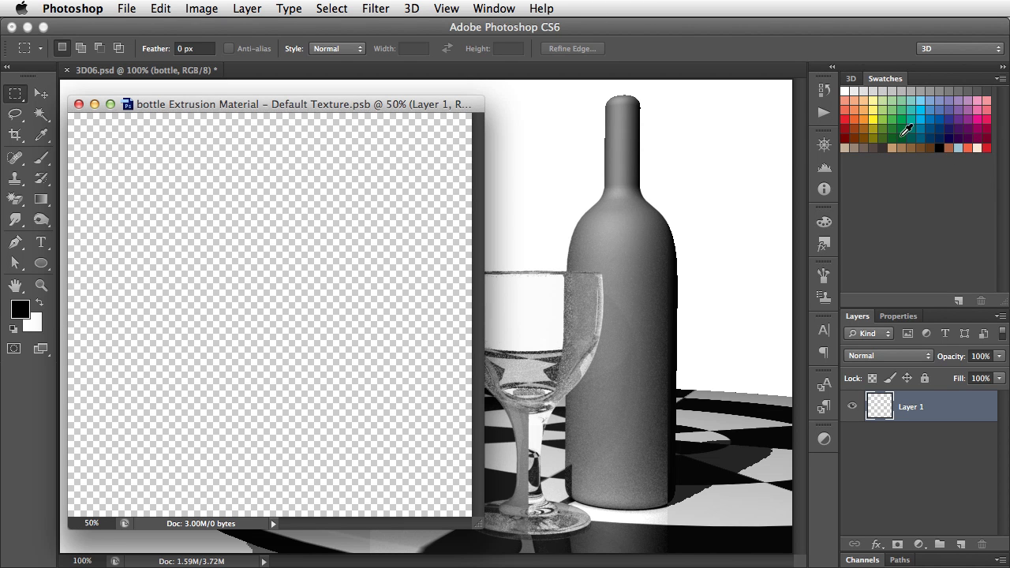
pyautogui.click(901, 137)
pyautogui.hotkey('alt', 'BackSpace')
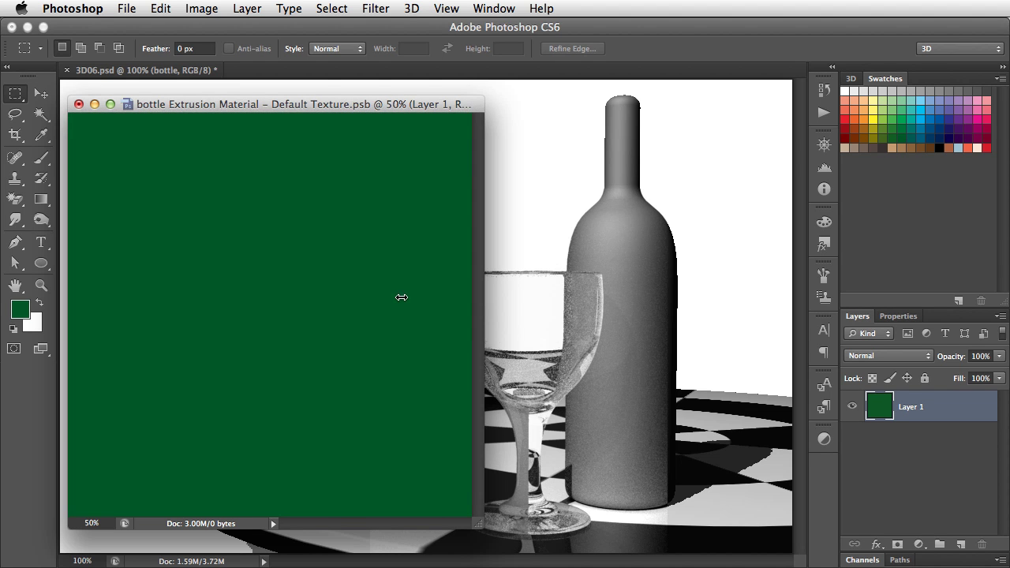
pyautogui.click(127, 7)
pyautogui.click(157, 180)
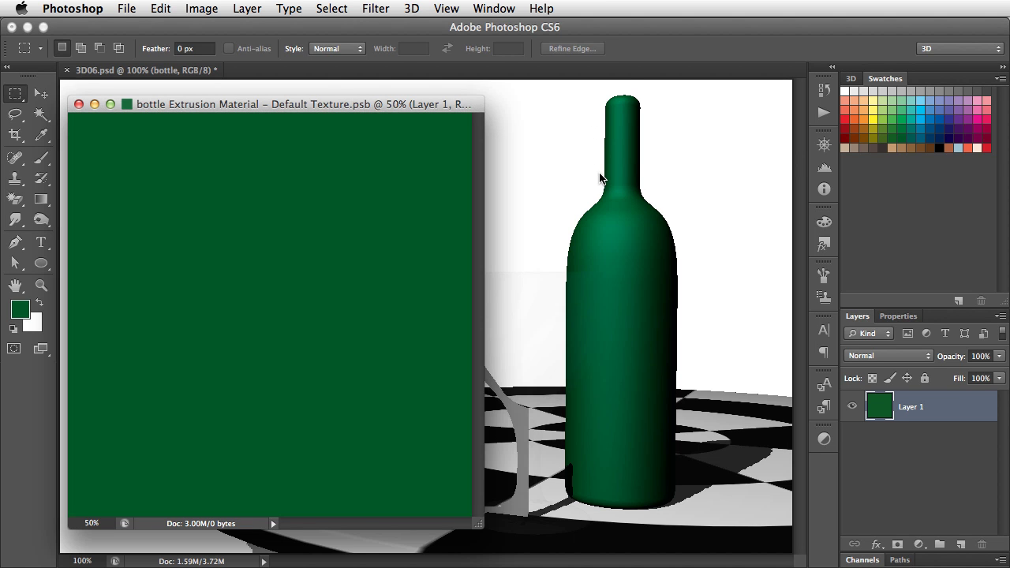
# Add a layer named cap to the bottle texture and fill a full-width strip along the texture's upper edge with dark red
pyautogui.click(846, 124)
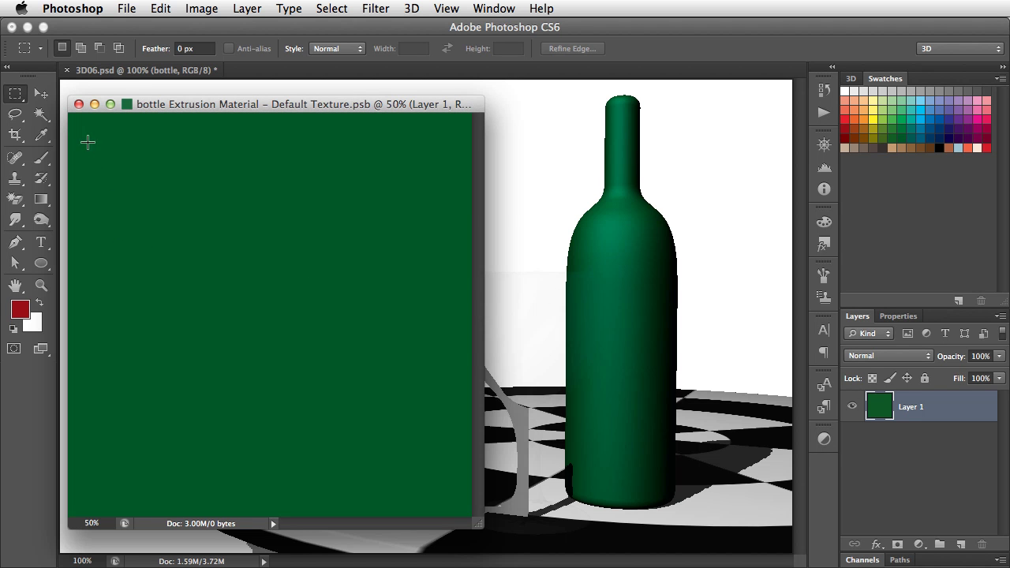
pyautogui.moveTo(93, 144); pyautogui.dragTo(500, 178)
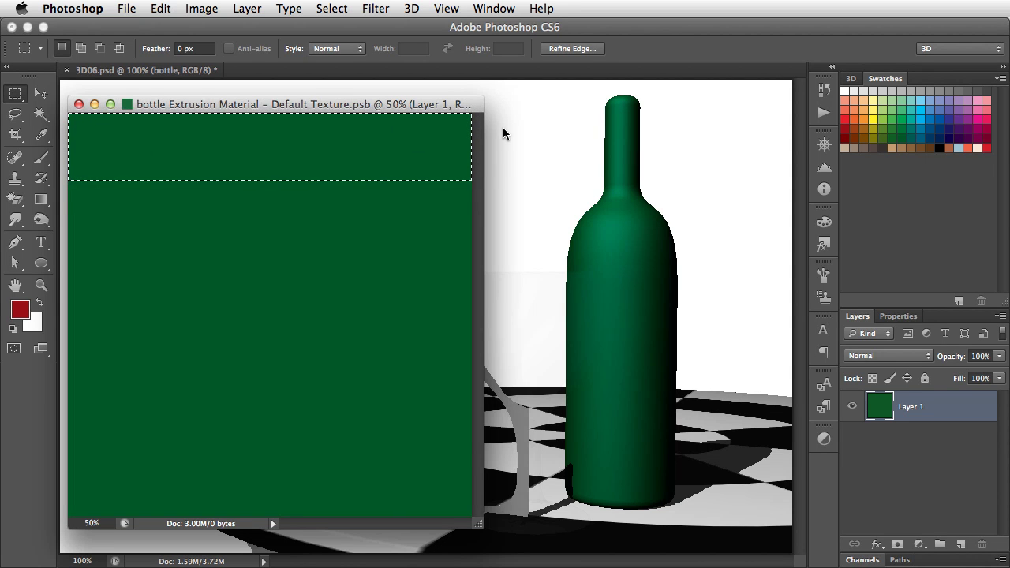
pyautogui.press('super+shift+n')
pyautogui.write('cap')
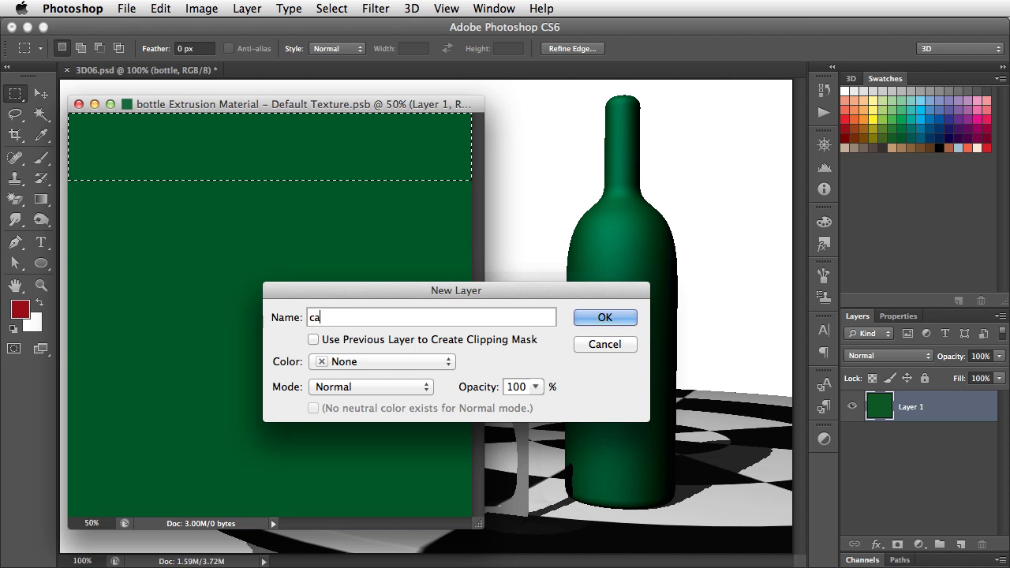
pyautogui.press('Return')
pyautogui.hotkey('alt', 'BackSpace')
pyautogui.press('super+d')
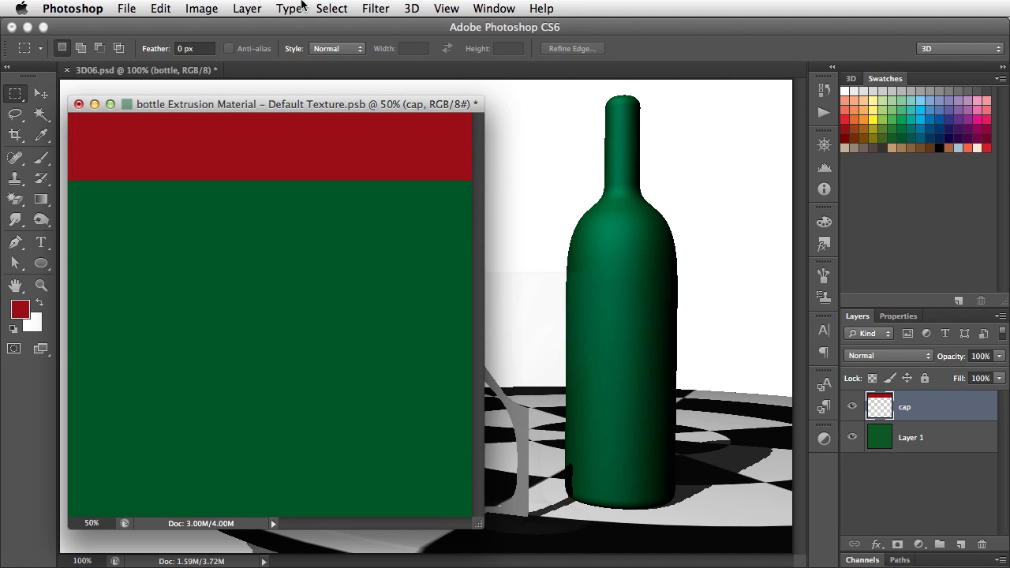
# Save the bottle texture and rotate the bottle around its Y axis in the 3D scene to bring the red strip to the front
pyautogui.click(127, 7)
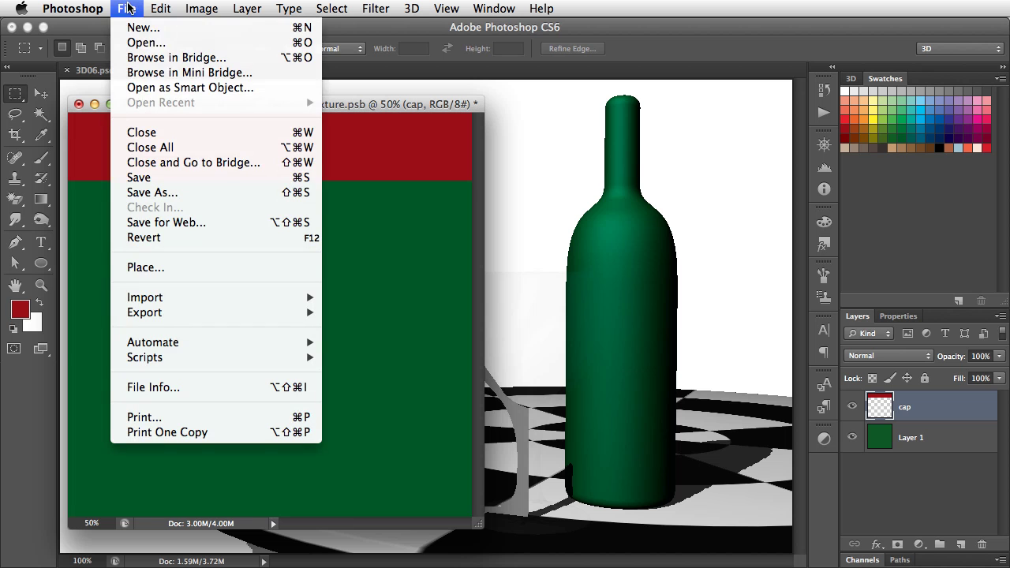
pyautogui.click(166, 178)
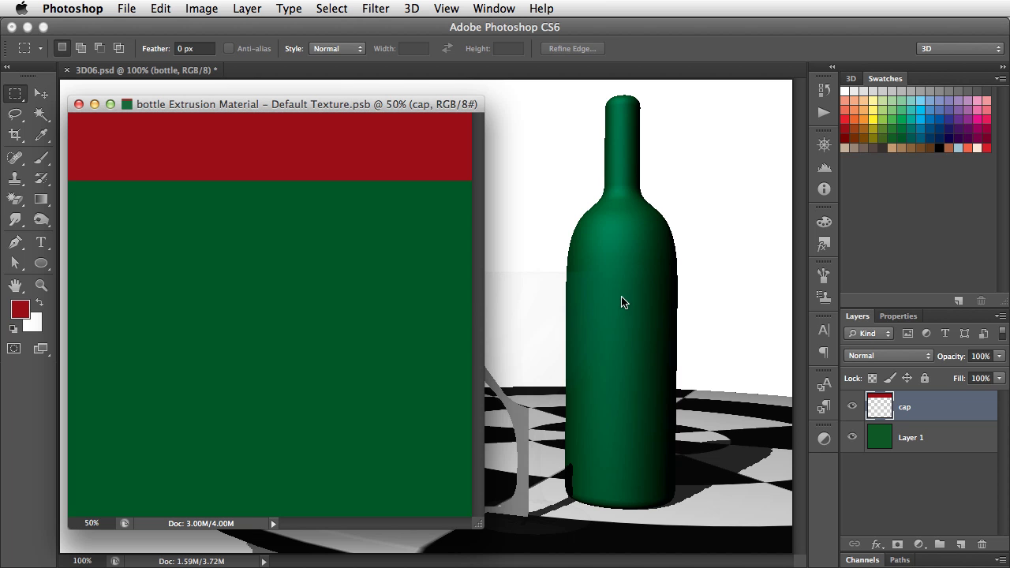
pyautogui.press('super+w')
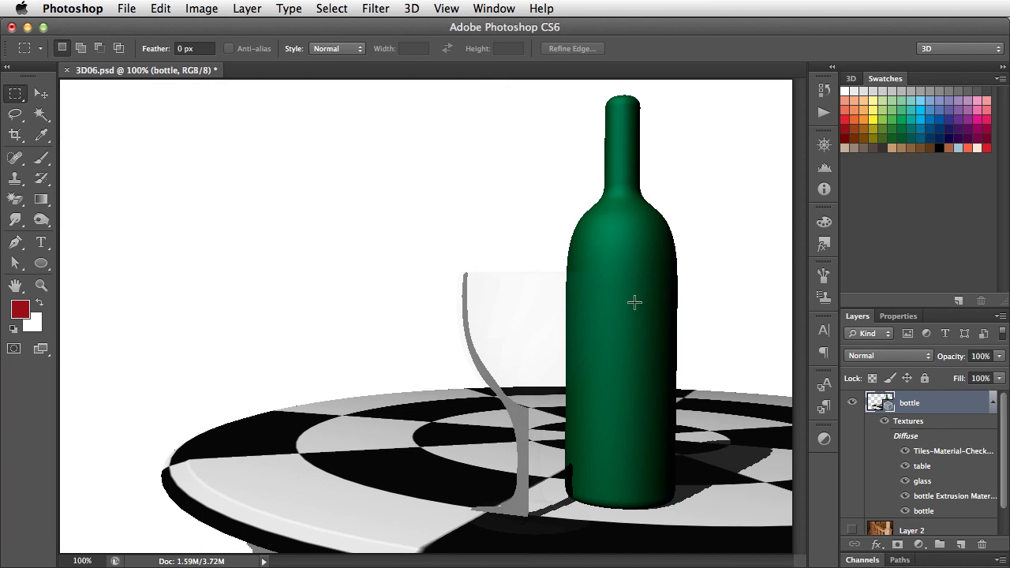
pyautogui.press('v')
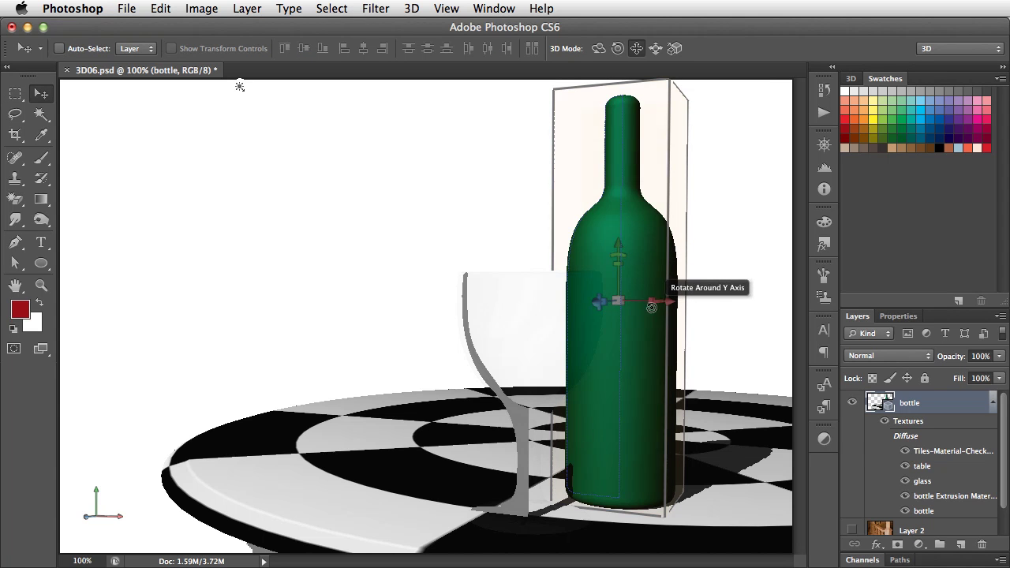
pyautogui.moveTo(657, 301); pyautogui.dragTo(336, 318)
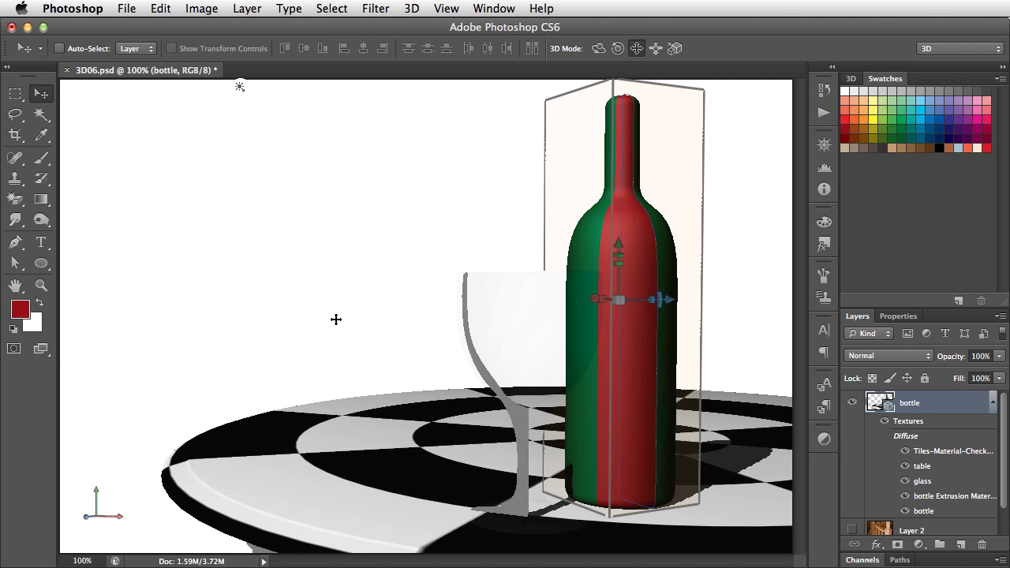
# Return to the bottle texture, move the cap layer's red strip down and rotate it 90° to vertical
pyautogui.hotkey('ctrl', 'Tab')
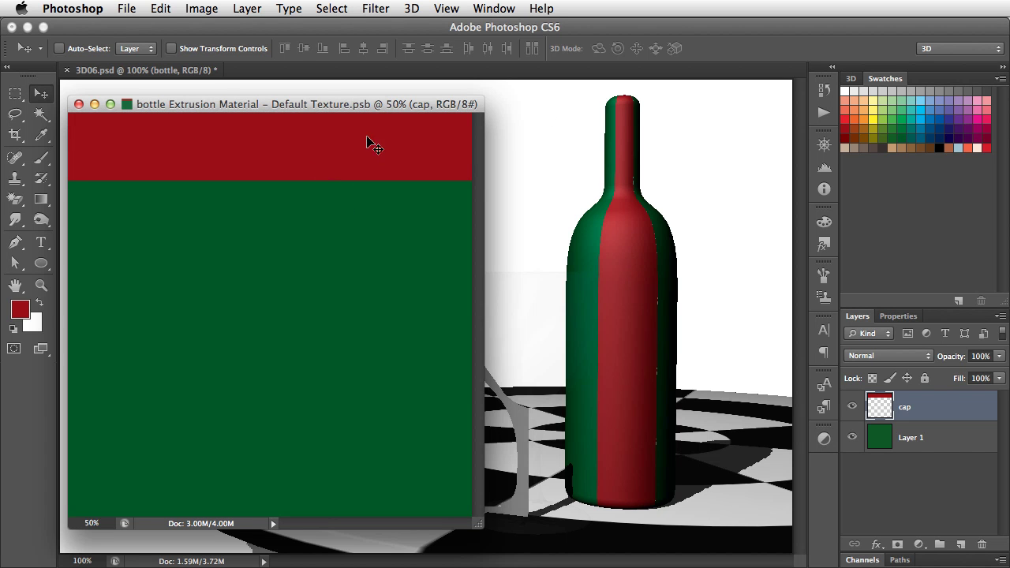
pyautogui.moveTo(322, 158); pyautogui.dragTo(321, 350)
pyautogui.press('super+t')
pyautogui.moveTo(283, 185); pyautogui.dragTo(392, 356)
pyautogui.press('Return')
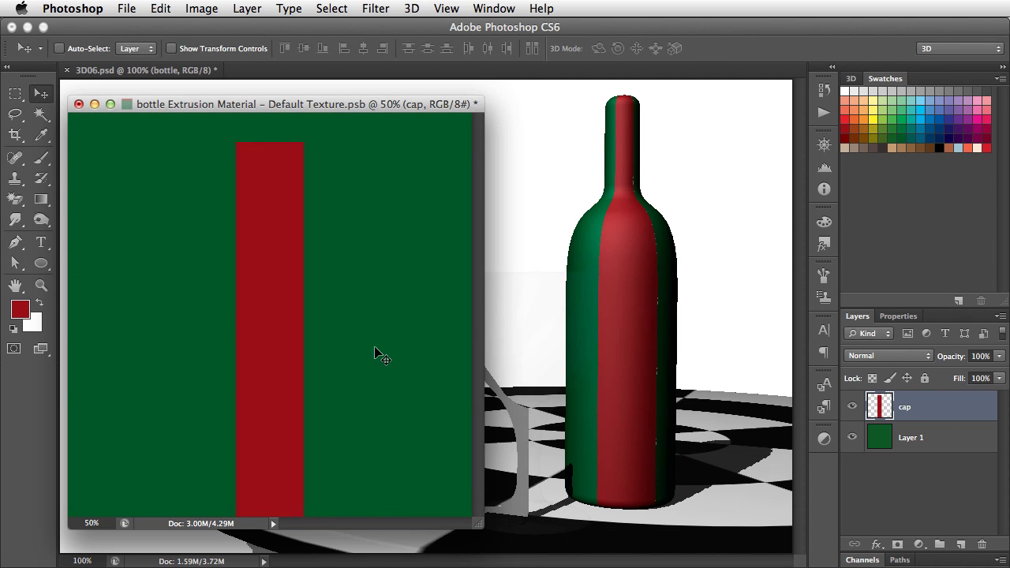
# Shift the vertical red strip across the texture to just left of its centre so it covers only the bottle's neck, saving the texture
pyautogui.moveTo(279, 285); pyautogui.dragTo(448, 265)
pyautogui.click(135, 8)
pyautogui.click(192, 176)
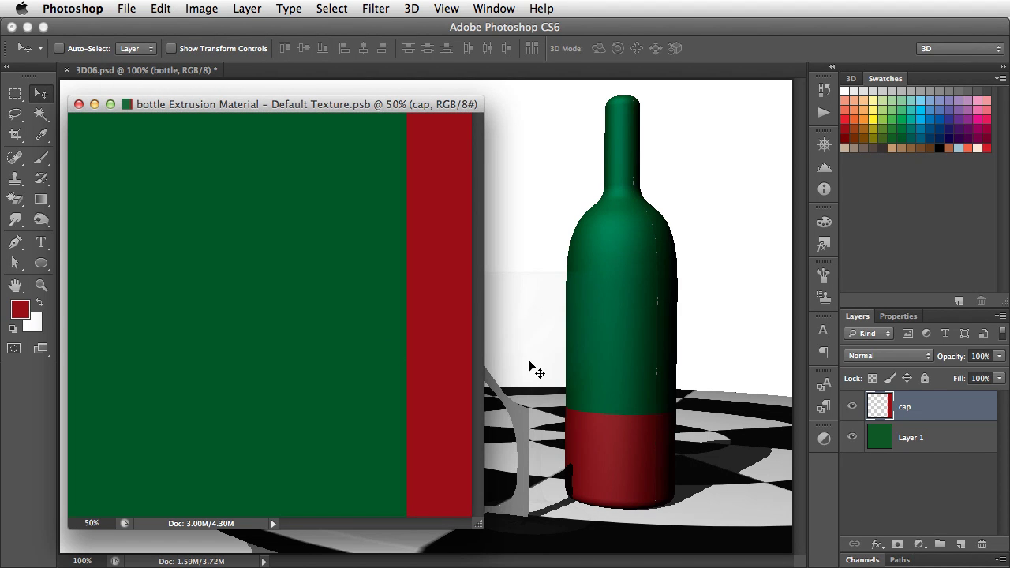
pyautogui.moveTo(405, 365); pyautogui.dragTo(261, 366)
pyautogui.press('super+s')
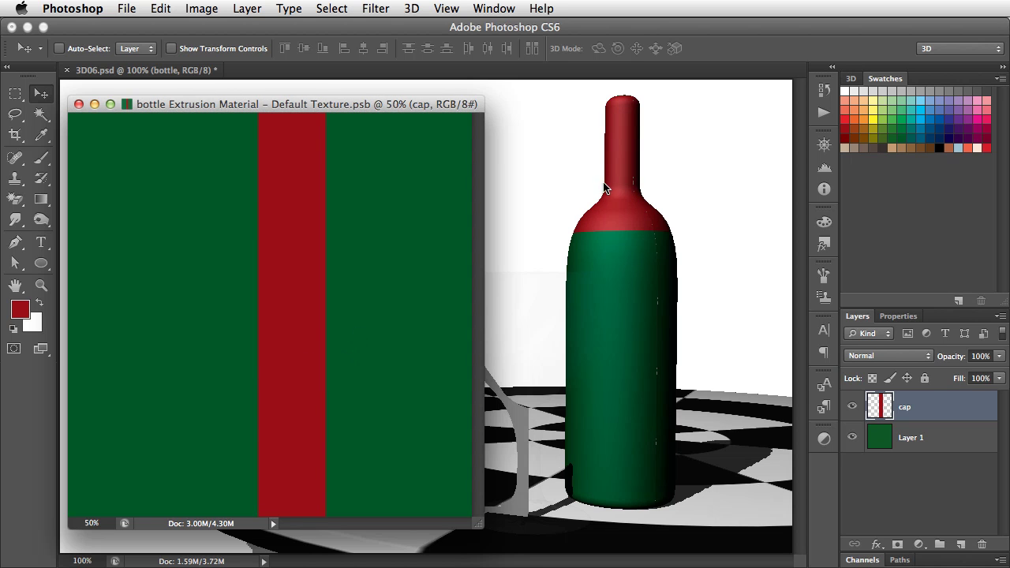
pyautogui.moveTo(293, 355); pyautogui.dragTo(261, 354)
pyautogui.press('super+s')
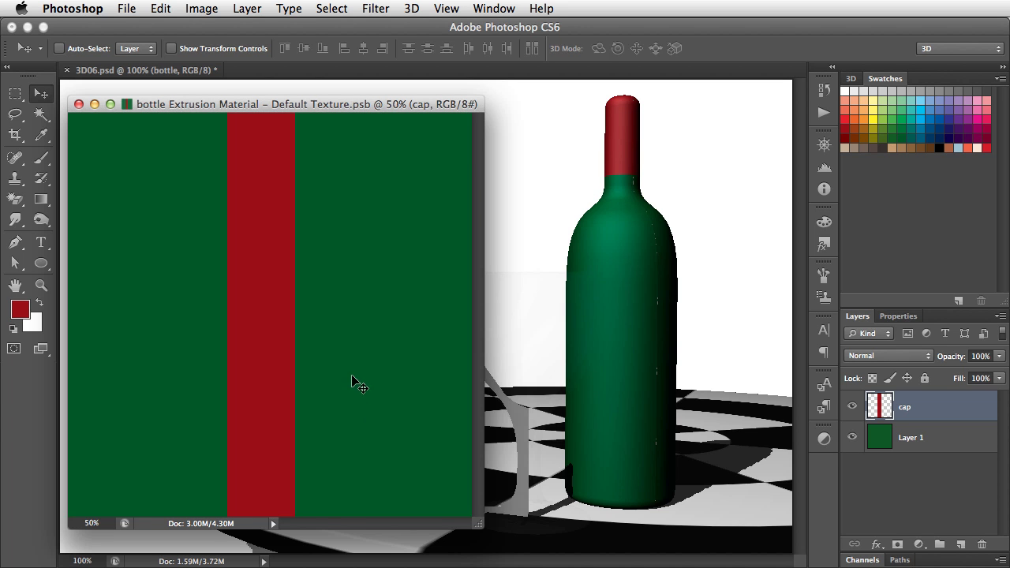
# Add a layer named label to the bottle texture and fill a large upright rectangle over the red strip with pale cream
pyautogui.press('super+shift+n')
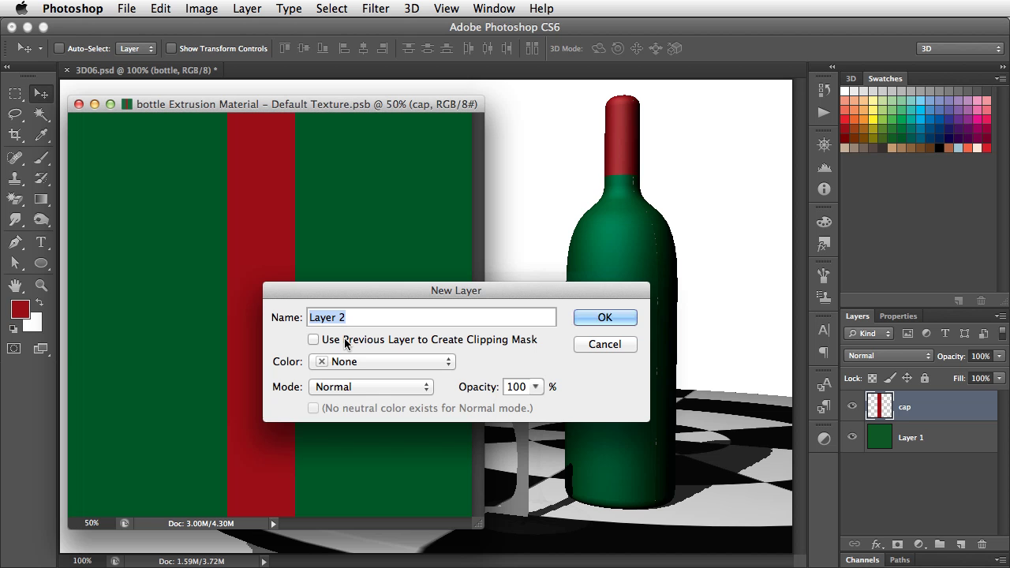
pyautogui.write('label')
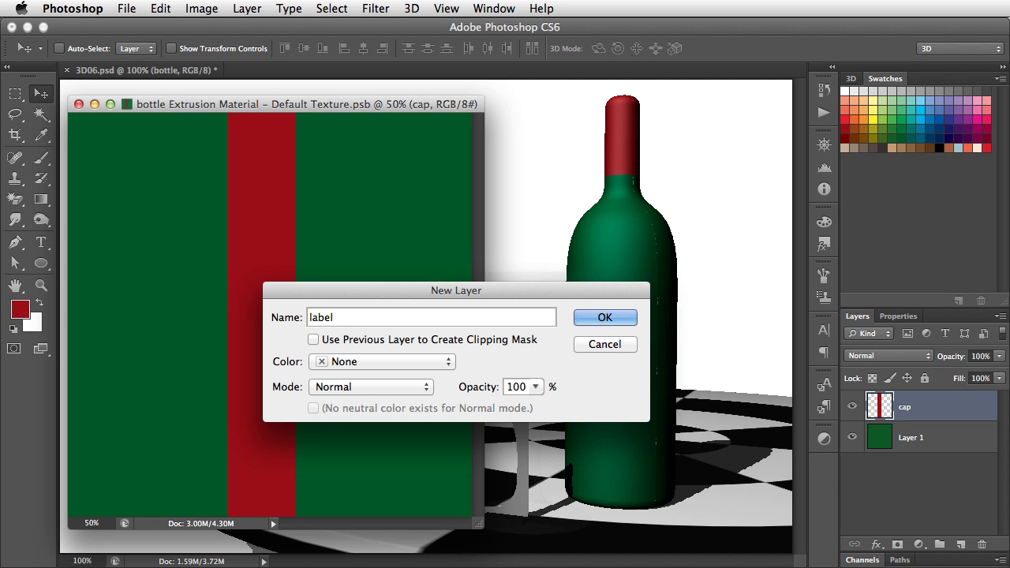
pyautogui.press('Return')
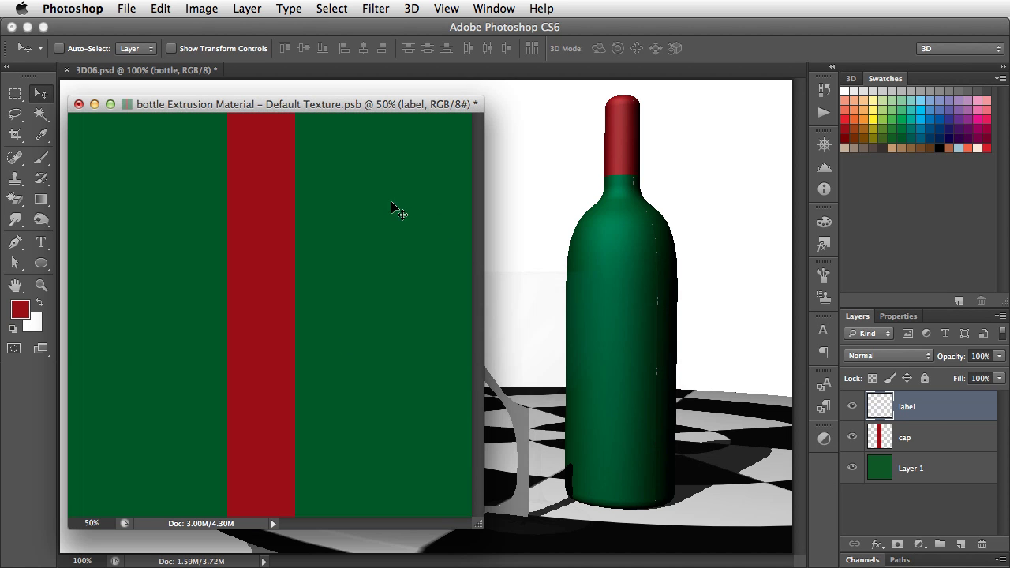
pyautogui.press('m')
pyautogui.moveTo(142, 150); pyautogui.dragTo(377, 456)
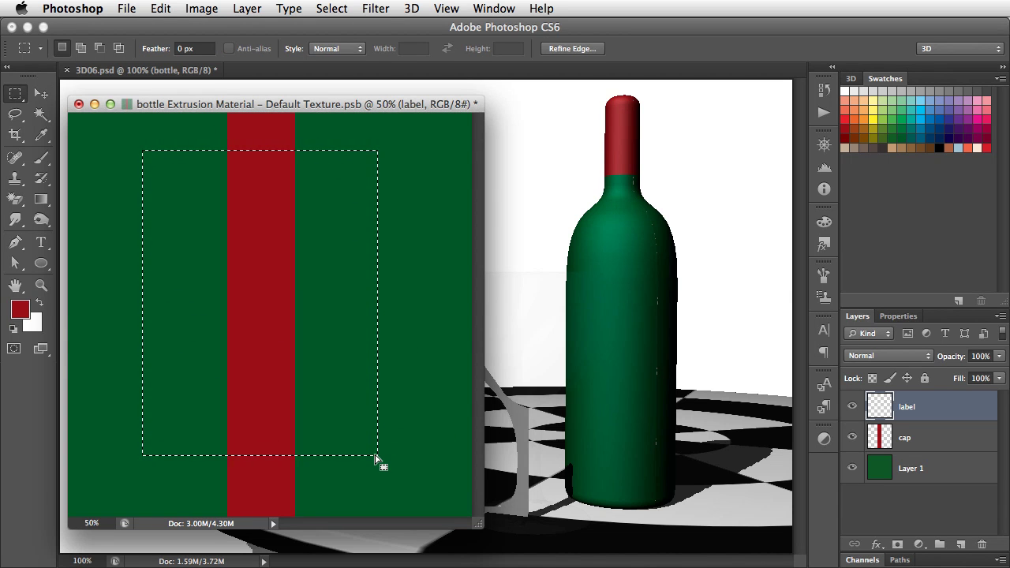
pyautogui.click(979, 147)
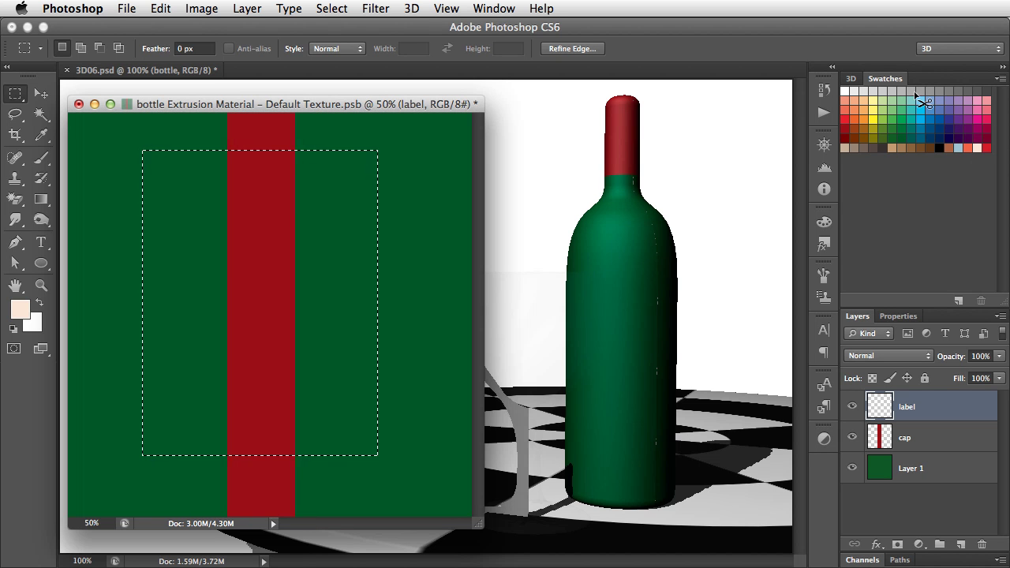
pyautogui.hotkey('alt', 'BackSpace')
pyautogui.press('super+d')
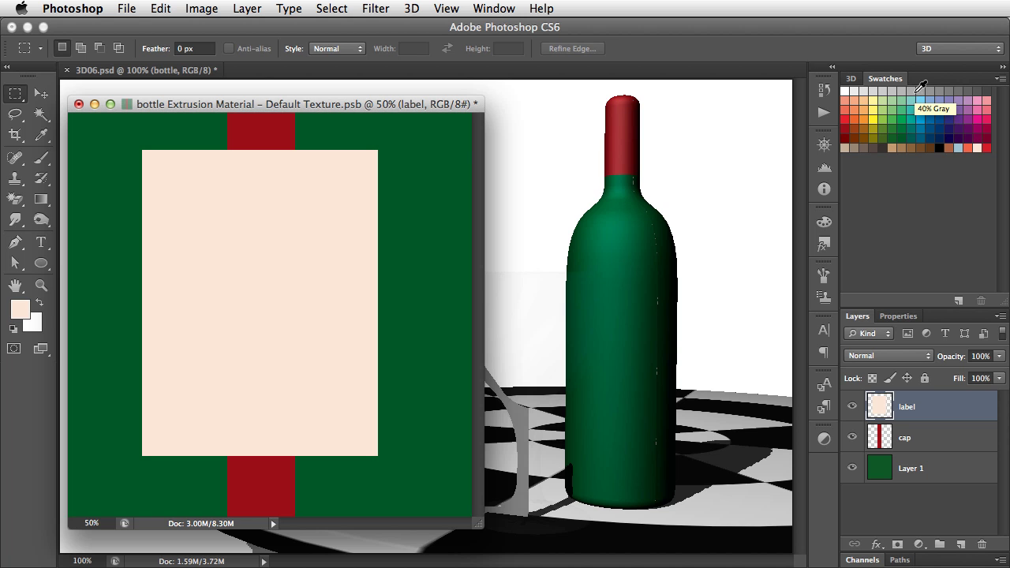
# Add black, centred 70 pt Trajan Pro text to the cream label: "Vin de Table" near its top edge and "House Red" near its bottom
pyautogui.press('t')
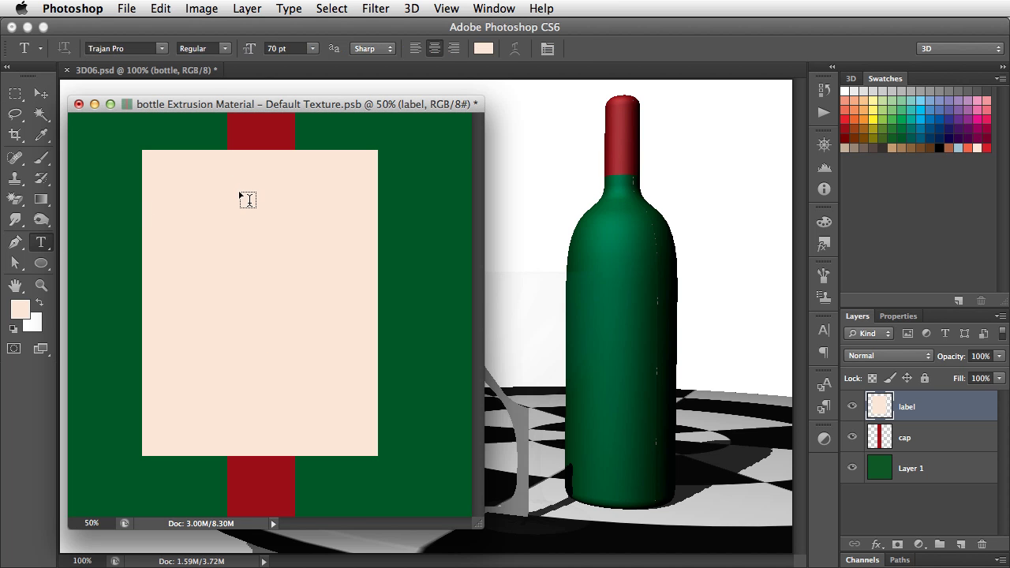
pyautogui.press('d')
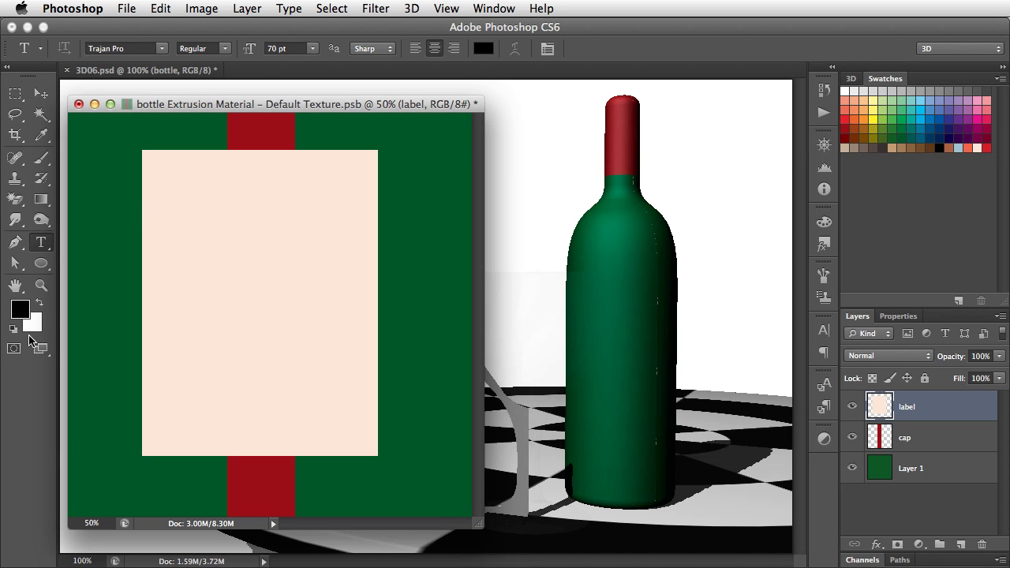
pyautogui.click(259, 191)
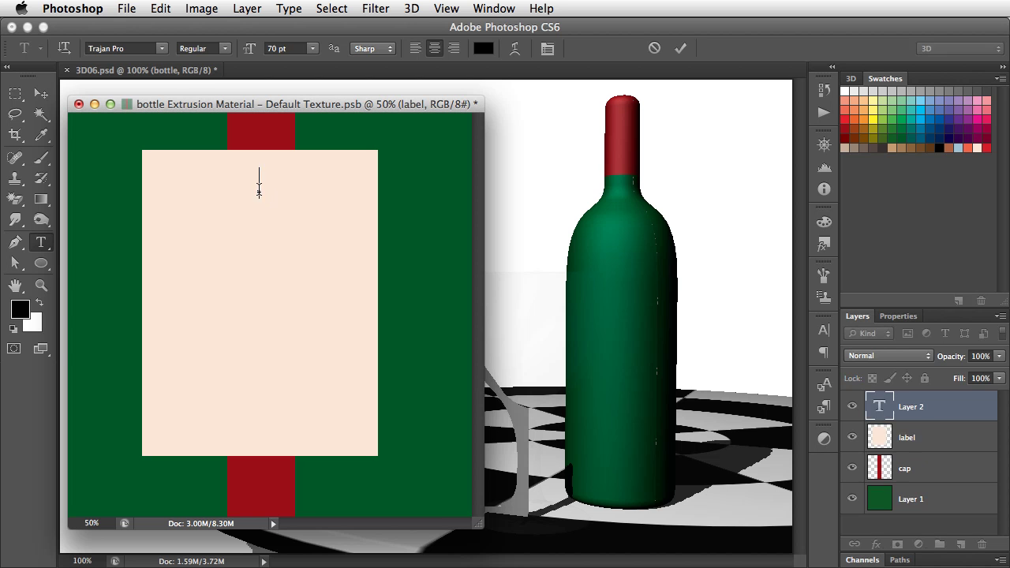
pyautogui.write('Vin')
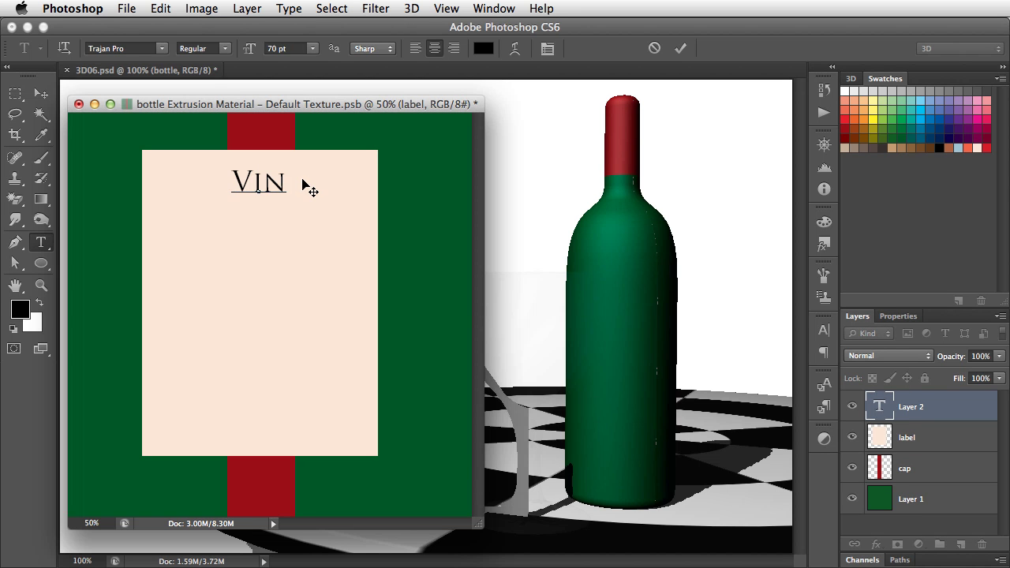
pyautogui.write(' de Table')
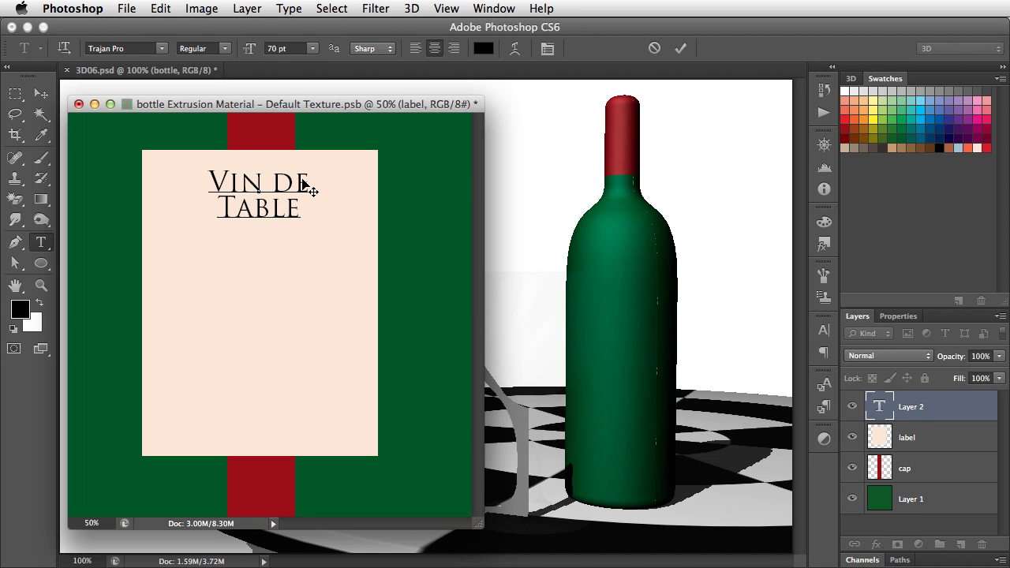
pyautogui.press('Return')
pyautogui.write('House Red')
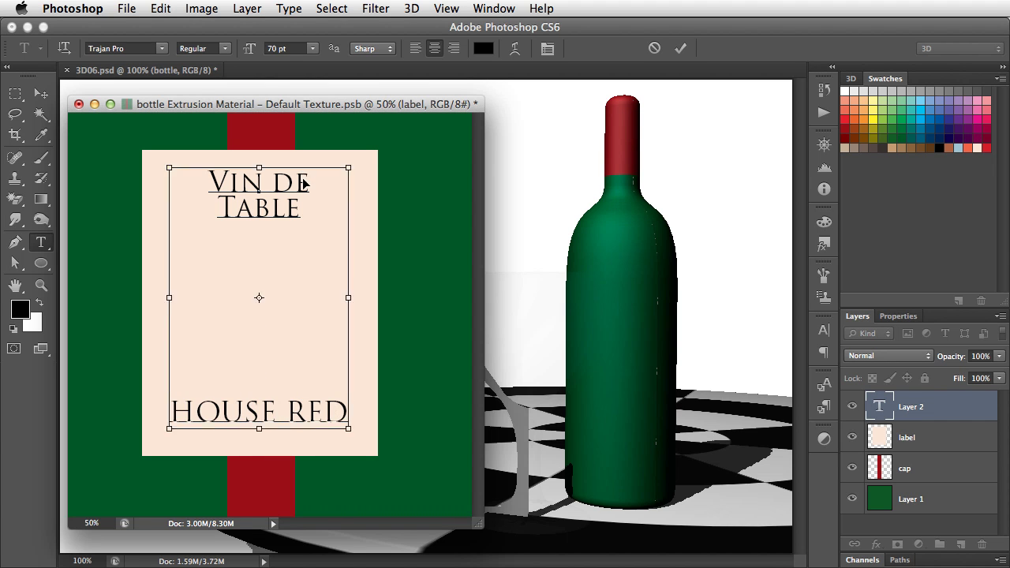
pyautogui.hotkey('ctrl', 'Return')
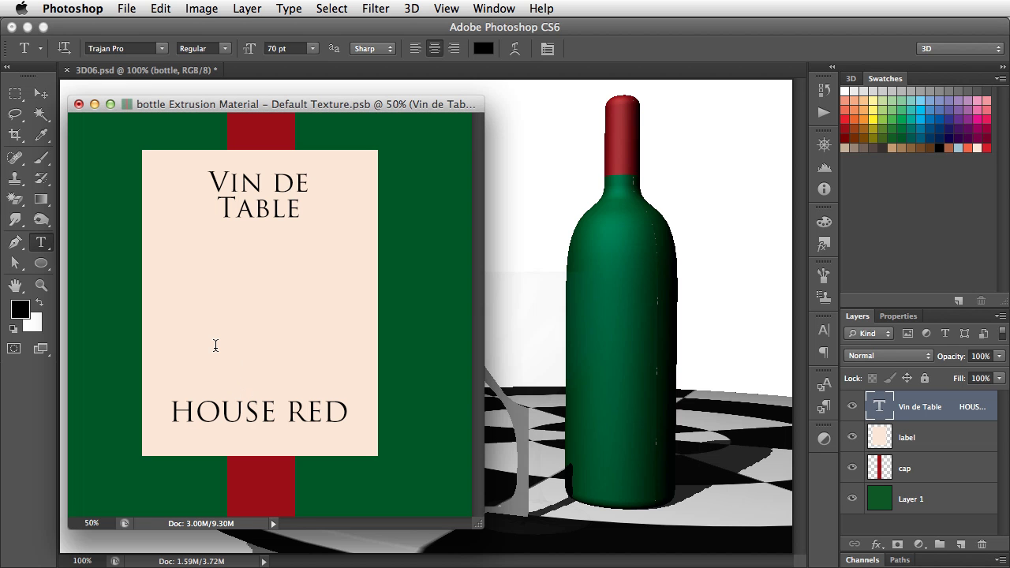
# Add a layer named grapes and fill a small upright oval in the label's left middle area with dark red
pyautogui.hotkey('ctrl', 'shift', 'n')
pyautogui.write('grapes')
pyautogui.press('Return')
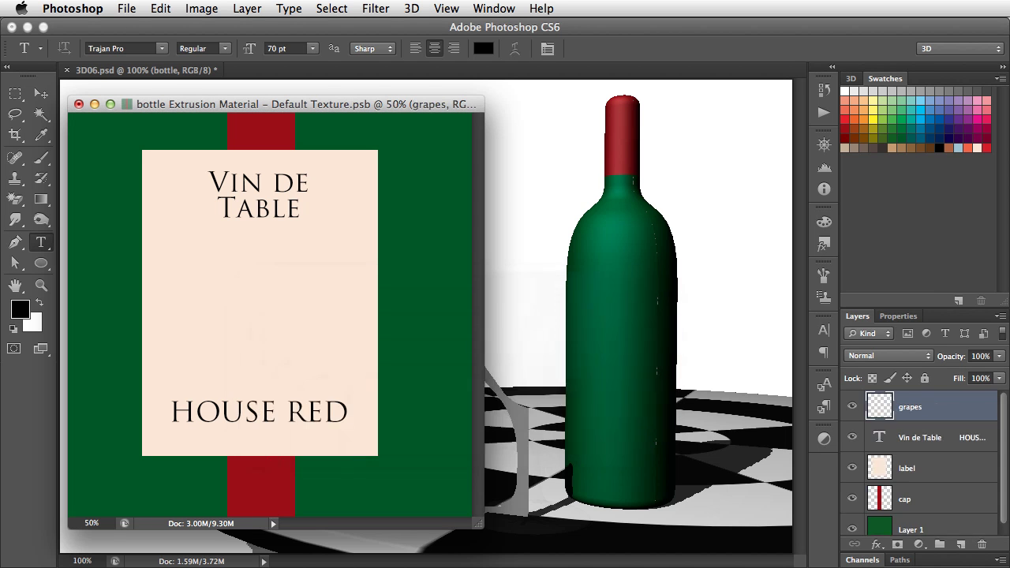
pyautogui.click(10, 93)
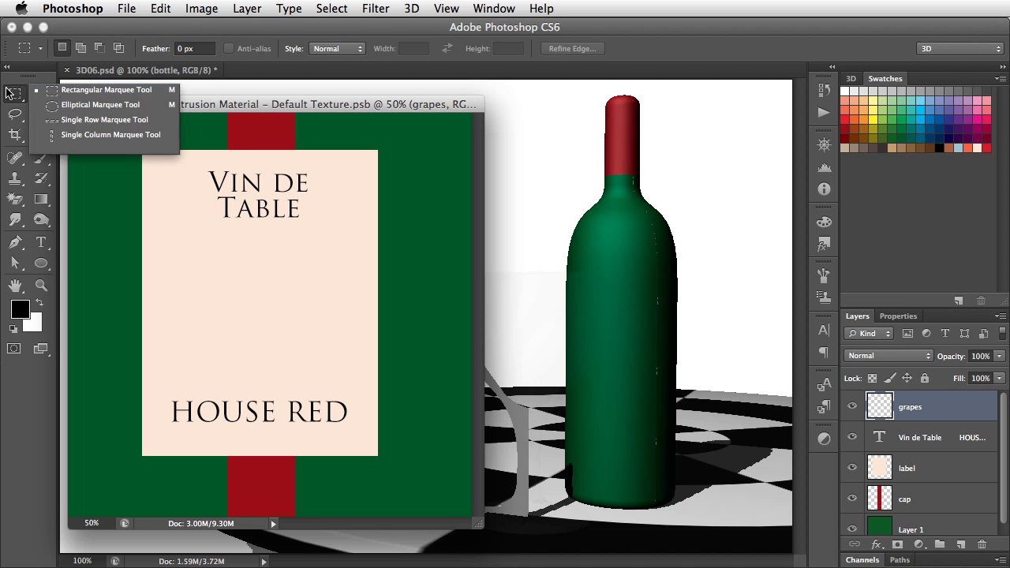
pyautogui.click(53, 108)
pyautogui.moveTo(194, 263); pyautogui.dragTo(230, 316)
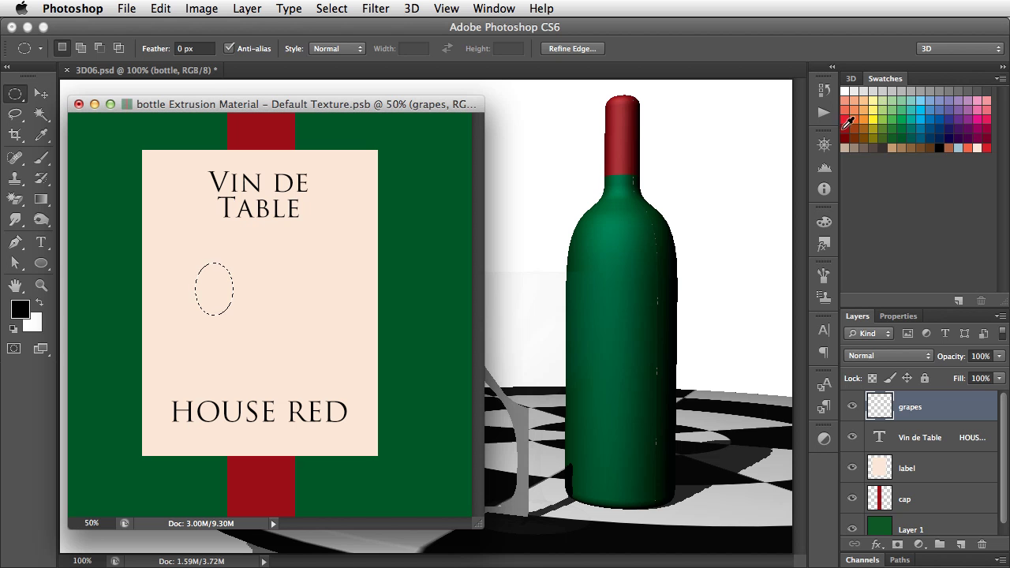
pyautogui.click(845, 127)
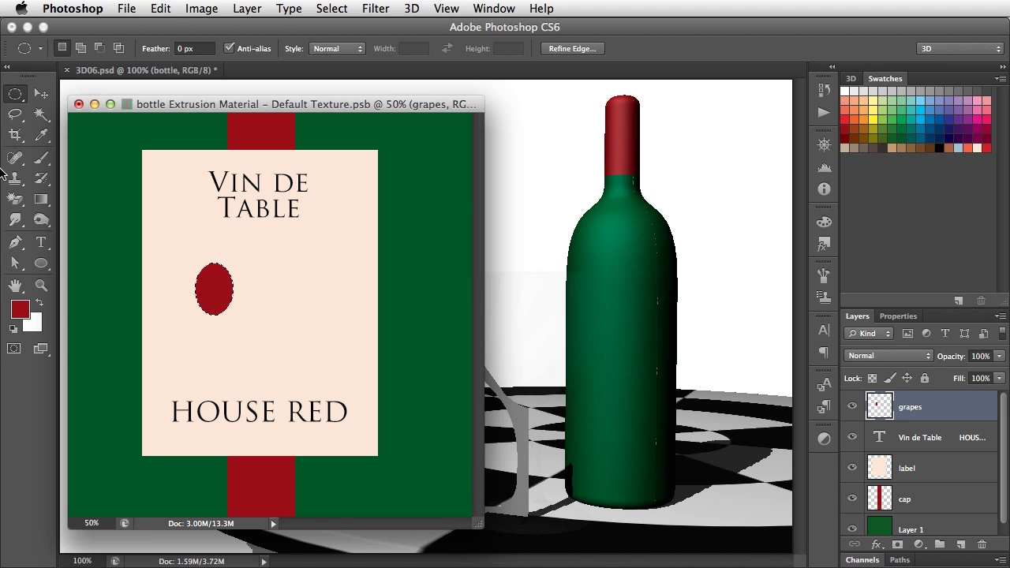
# Shade the red oval into a grape with a smaller Burn brush, darkening its left and lower edges and lightening its upper right
pyautogui.click(41, 220)
pyautogui.press('[')
pyautogui.press('[')
pyautogui.press('[')
pyautogui.press('[')
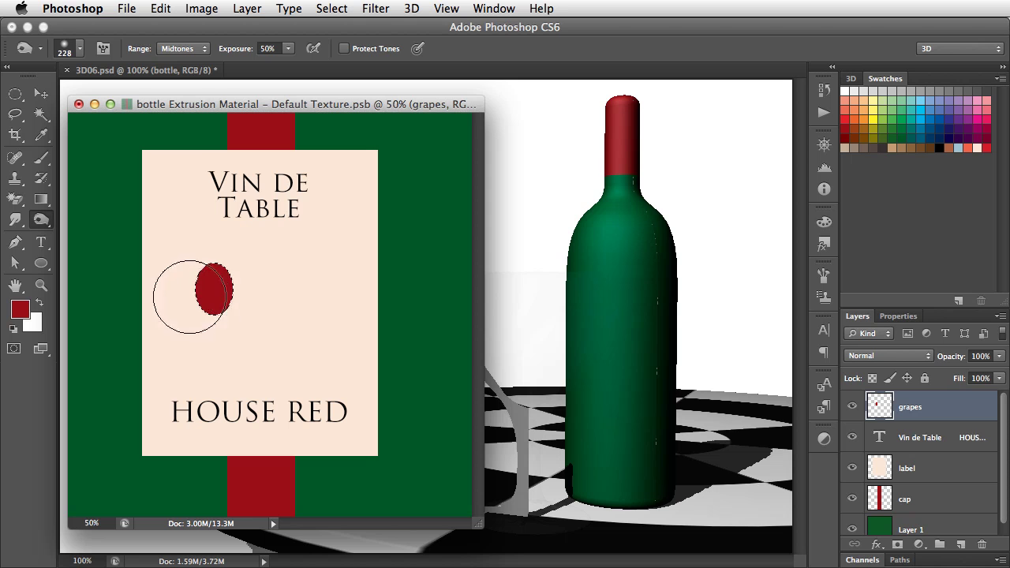
pyautogui.moveTo(194, 272)
pyautogui.mouseDown()
pyautogui.moveTo(232, 304)
pyautogui.moveTo(216, 327)
pyautogui.moveTo(194, 316)
pyautogui.moveTo(212, 287)
pyautogui.moveTo(203, 331)
pyautogui.mouseUp()
# Duplicate the shaded grape repeatedly into an overlapping bunch between the two label texts, then deselect
pyautogui.press('v')
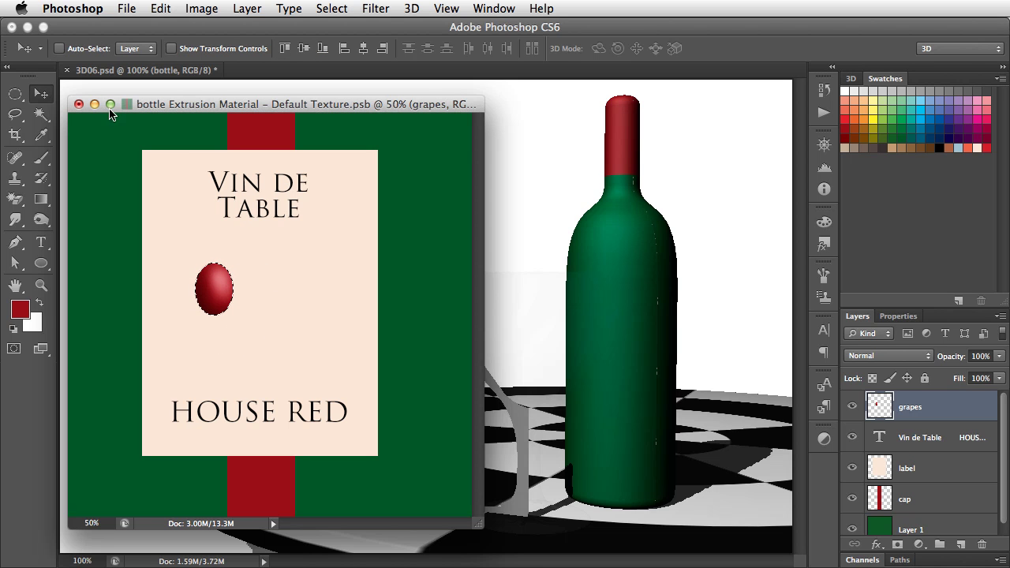
pyautogui.moveTo(220, 294); pyautogui.dragTo(240, 319)
pyautogui.moveTo(240, 318); pyautogui.dragTo(220, 332)
pyautogui.moveTo(220, 331); pyautogui.dragTo(285, 316)
pyautogui.press('super+d')
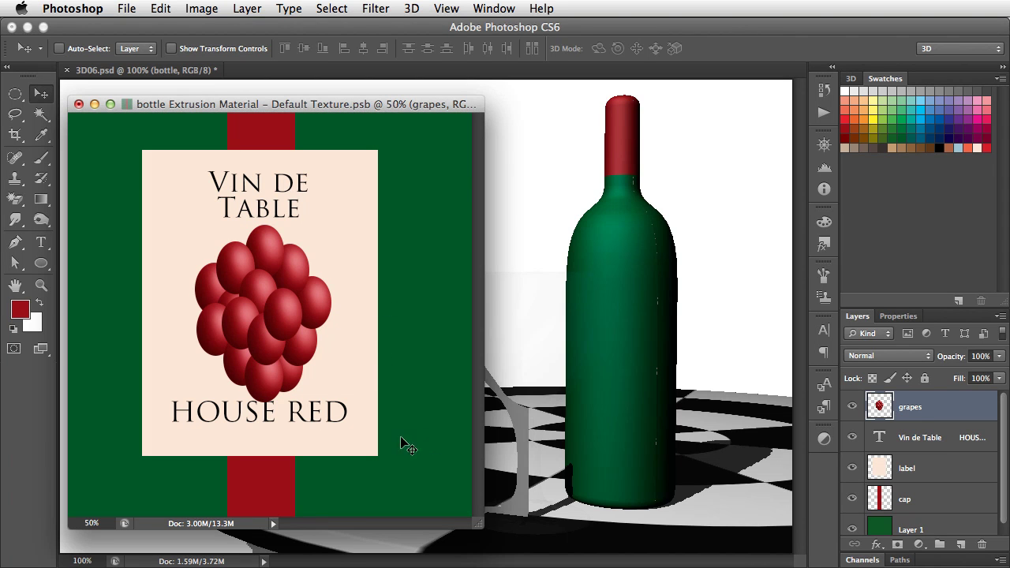
# Nudge the label text down slightly and enlarge the words "Vin de Table" to 110 pt
pyautogui.moveTo(350, 414); pyautogui.dragTo(346, 417)
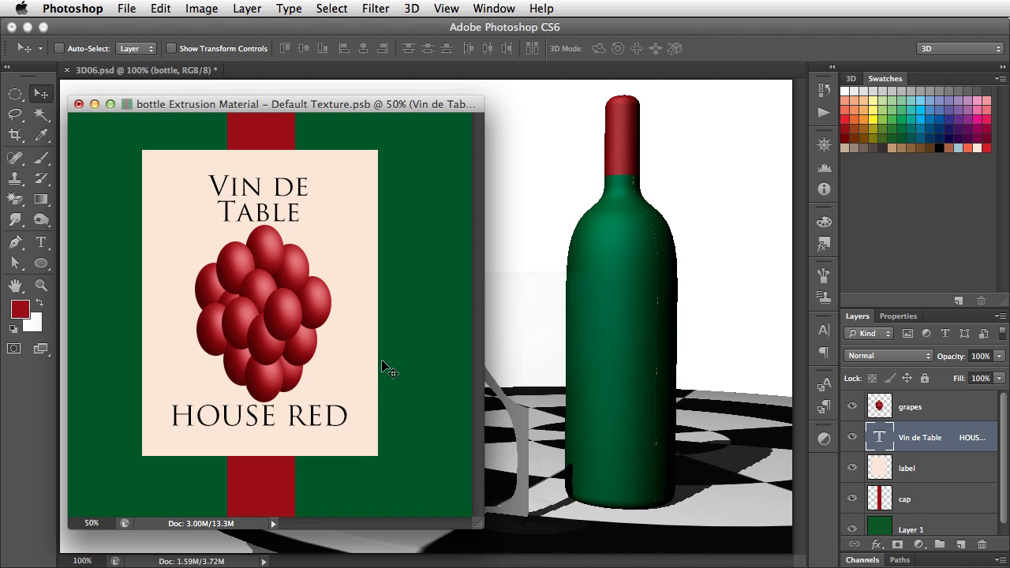
pyautogui.press('t')
pyautogui.moveTo(304, 211); pyautogui.dragTo(173, 171)
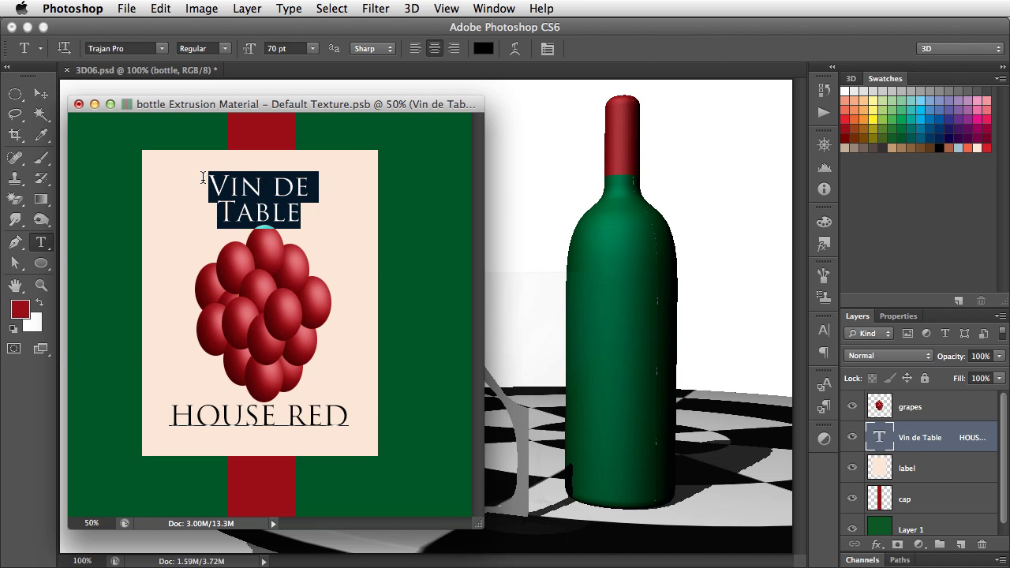
pyautogui.press('super+shift+period')
pyautogui.press('super+shift+period')
pyautogui.press('super+shift+period')
pyautogui.press('super+shift+period')
pyautogui.press('super+shift+period')
pyautogui.press('super+shift+period')
pyautogui.press('super+shift+period')
pyautogui.press('super+shift+period')
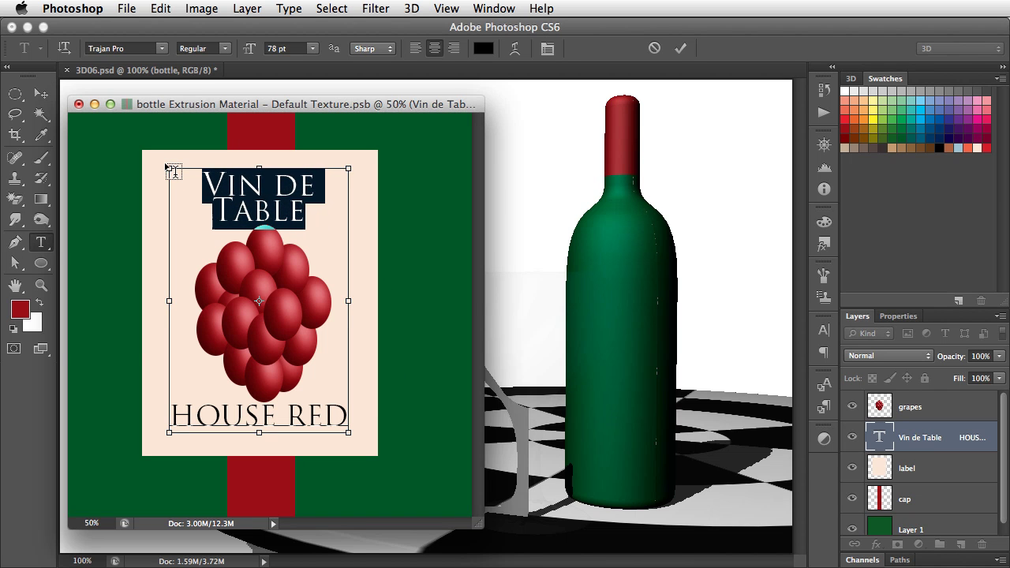
pyautogui.press('super+shift+period')
pyautogui.press('super+shift+period')
pyautogui.press('super+shift+period')
pyautogui.press('super+shift+period')
pyautogui.press('super+shift+period')
pyautogui.press('super+shift+period')
pyautogui.press('super+shift+period')
pyautogui.press('super+shift+period')
pyautogui.press('super+shift+period')
pyautogui.press('super+shift+period')
pyautogui.press('super+shift+period')
pyautogui.press('super+shift+period')
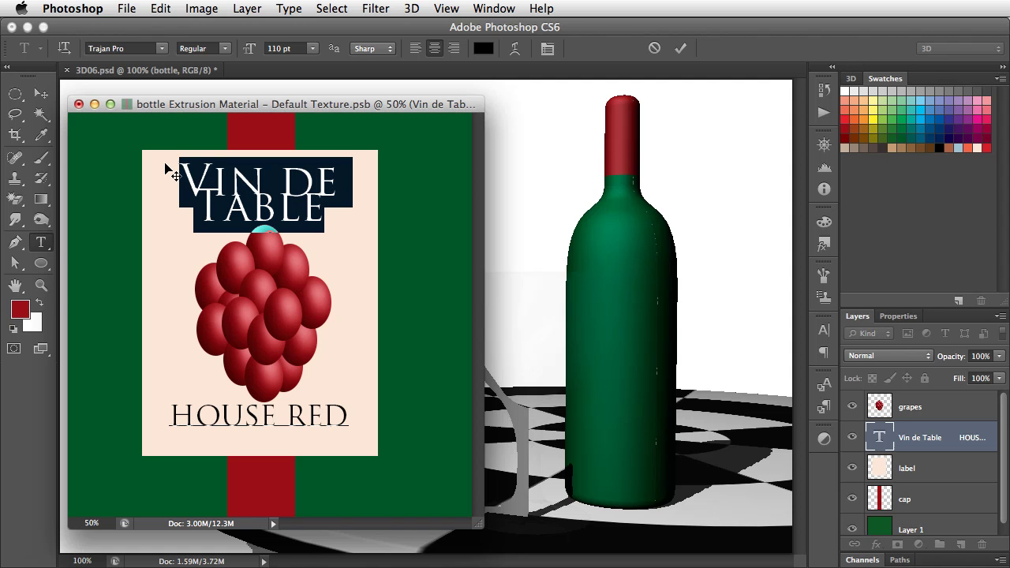
# Increase the line spacing of "Vin de Table" so its two lines no longer overlap, and commit the text
pyautogui.hotkey('alt', 'Down')
pyautogui.hotkey('alt', 'Down')
pyautogui.hotkey('alt', 'Down')
pyautogui.hotkey('alt', 'Down')
pyautogui.hotkey('alt', 'Down')
pyautogui.hotkey('alt', 'Down')
pyautogui.hotkey('alt', 'Down')
pyautogui.hotkey('alt', 'Down')
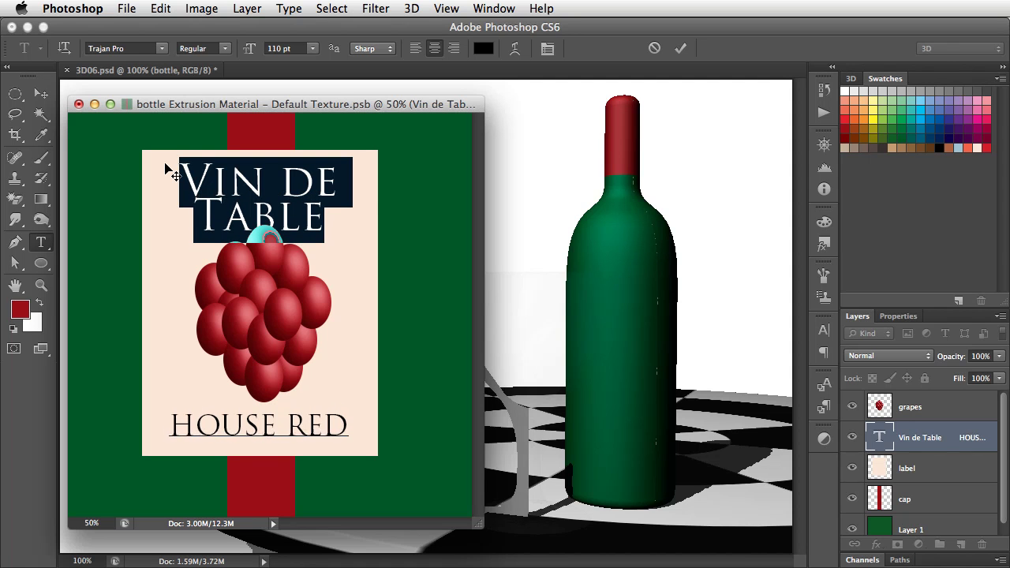
pyautogui.press('super+Return')
# Move the grape bunch down slightly, scale it down a little to fit between the texts, and save the bottle texture
pyautogui.press('v')
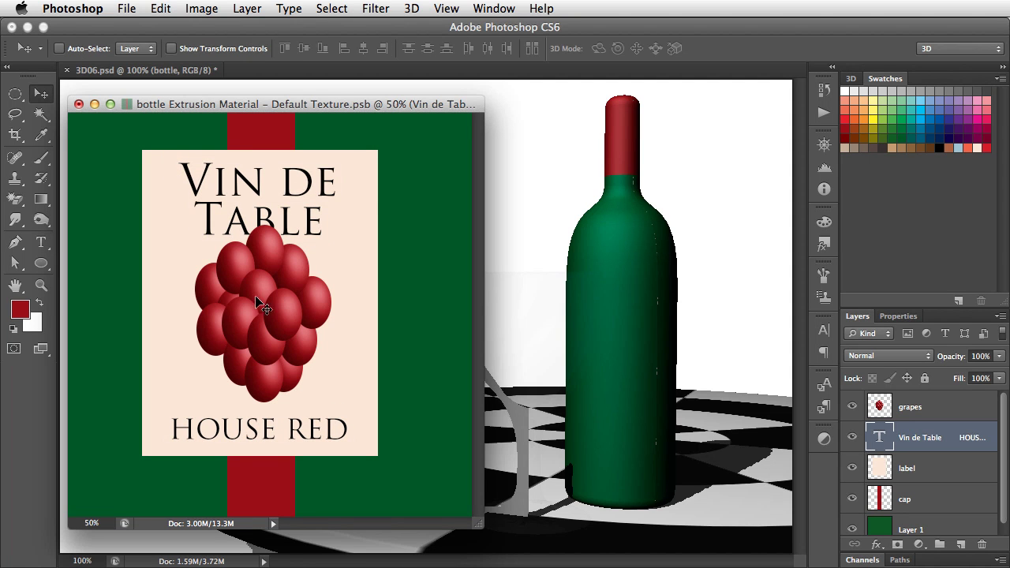
pyautogui.moveTo(257, 292); pyautogui.dragTo(258, 310)
pyautogui.press('super+t')
pyautogui.moveTo(330, 417)
pyautogui.mouseDown()
pyautogui.moveTo(327, 391)
pyautogui.moveTo(322, 404)
pyautogui.mouseUp()
pyautogui.press('Return')
pyautogui.click(126, 8)
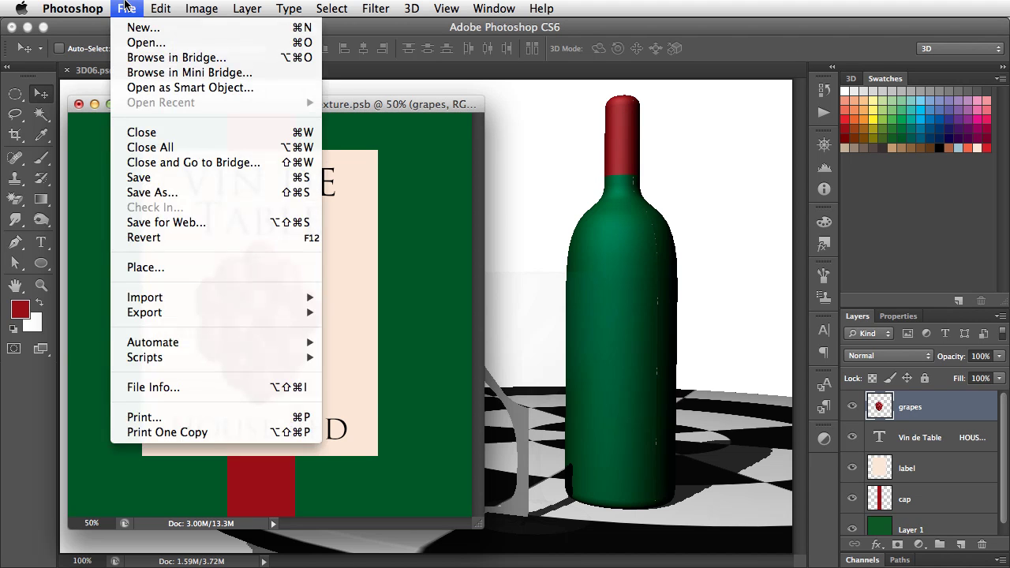
pyautogui.click(168, 171)
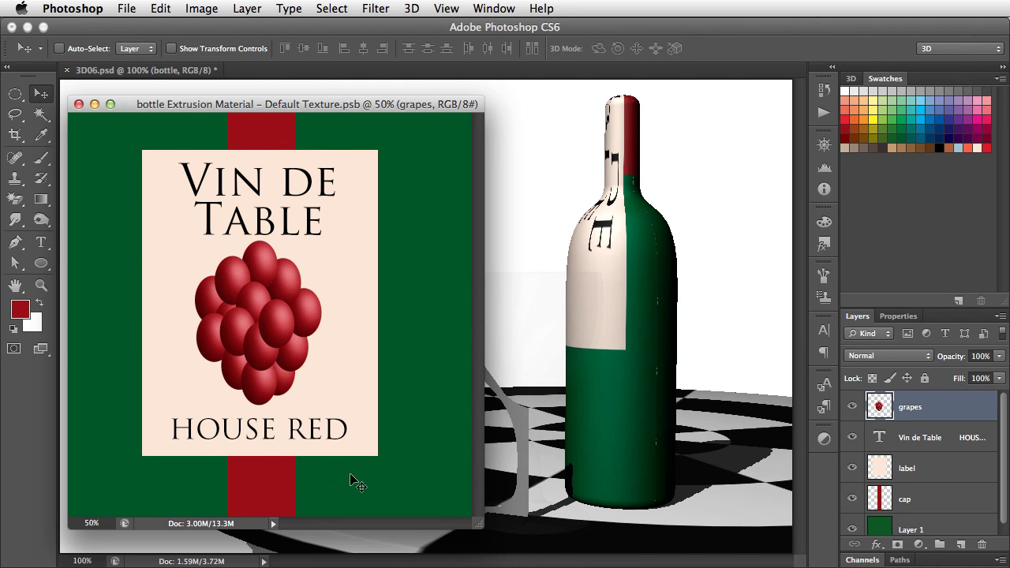
# Combine the grapes, text and label layers into a single smart object
pyautogui.keyDown('shift'); pyautogui.click(941, 442); pyautogui.keyUp('shift')
pyautogui.keyDown('shift'); pyautogui.click(943, 471); pyautogui.keyUp('shift')
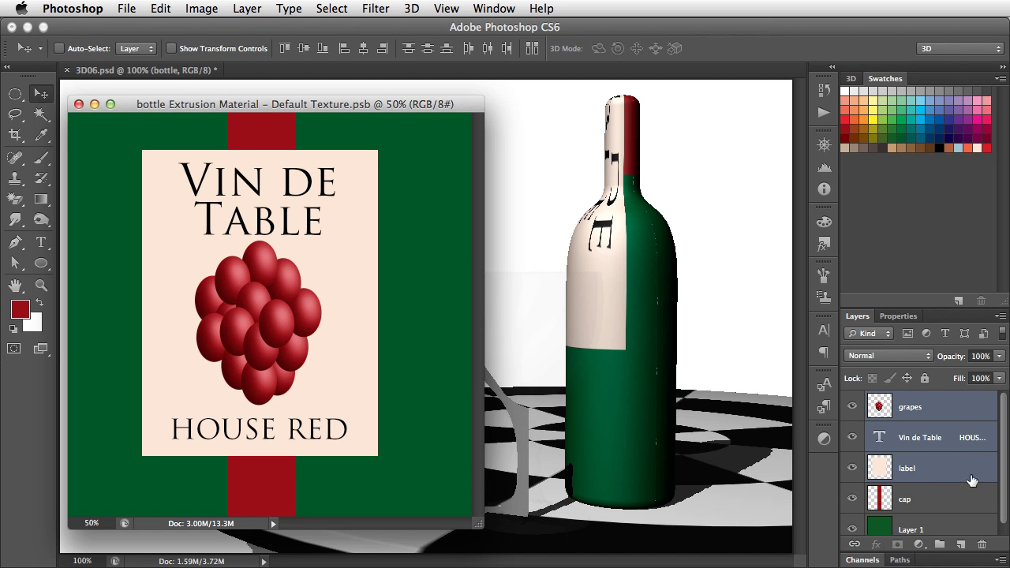
pyautogui.click(246, 8)
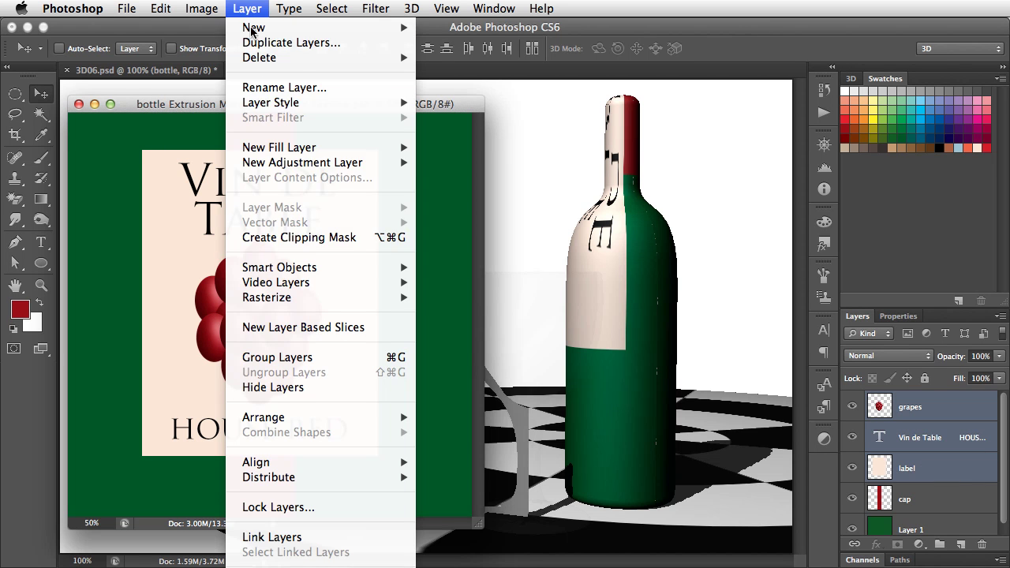
pyautogui.moveTo(300, 266)
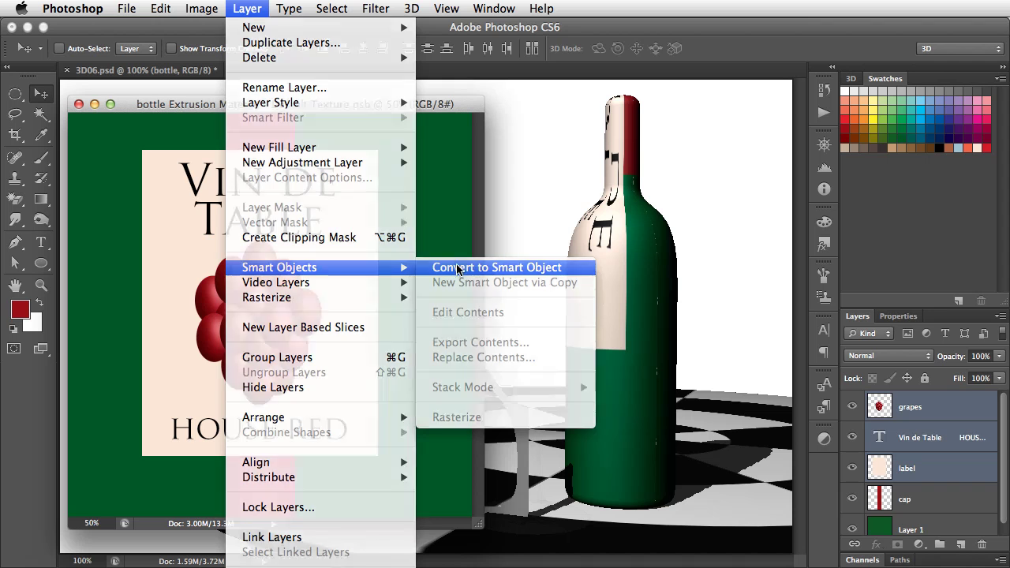
pyautogui.click(458, 269)
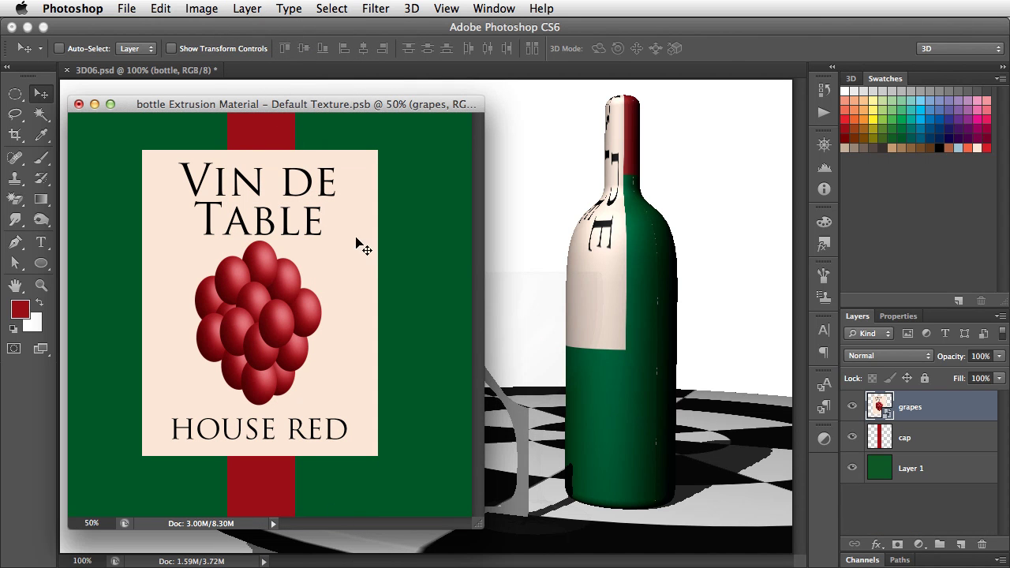
# Scale the label smart object to about 42%, rotate it -90°, place it to the right of the red strip, and save the texture
pyautogui.press('super+t')
pyautogui.moveTo(382, 150); pyautogui.dragTo(260, 329)
pyautogui.moveTo(217, 401); pyautogui.dragTo(417, 345)
pyautogui.moveTo(401, 220); pyautogui.dragTo(256, 319)
pyautogui.press('Return')
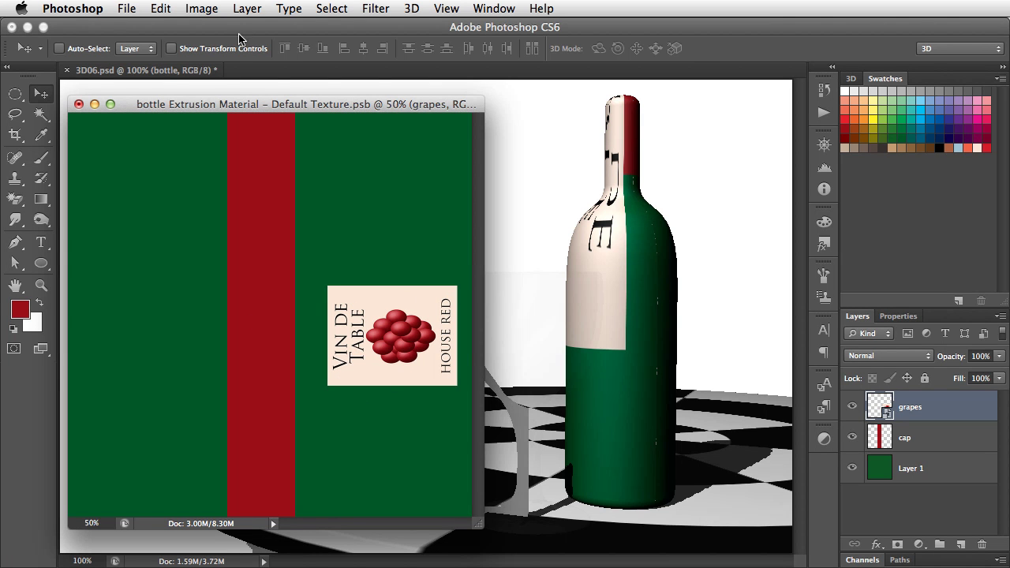
pyautogui.click(126, 9)
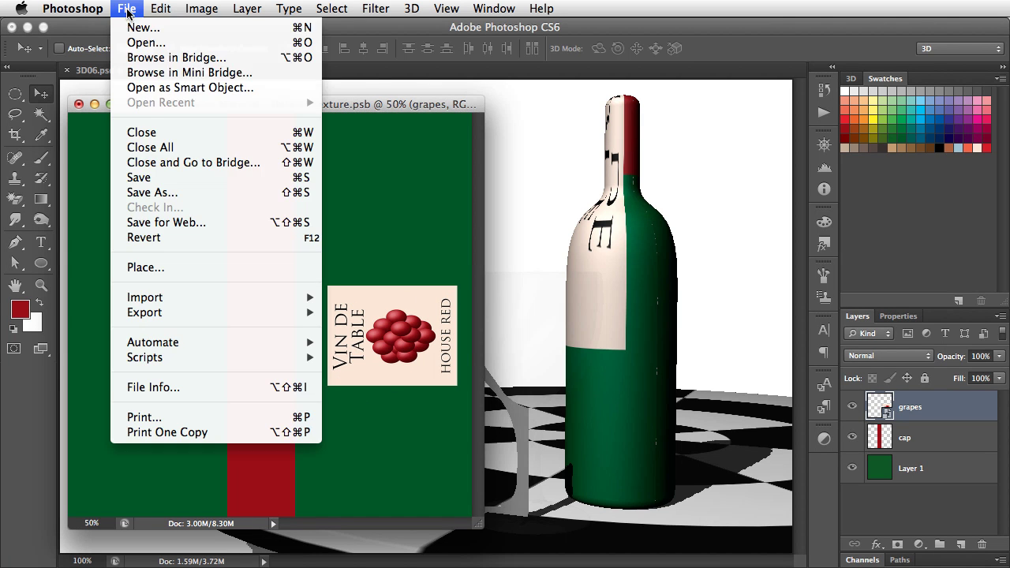
pyautogui.click(173, 183)
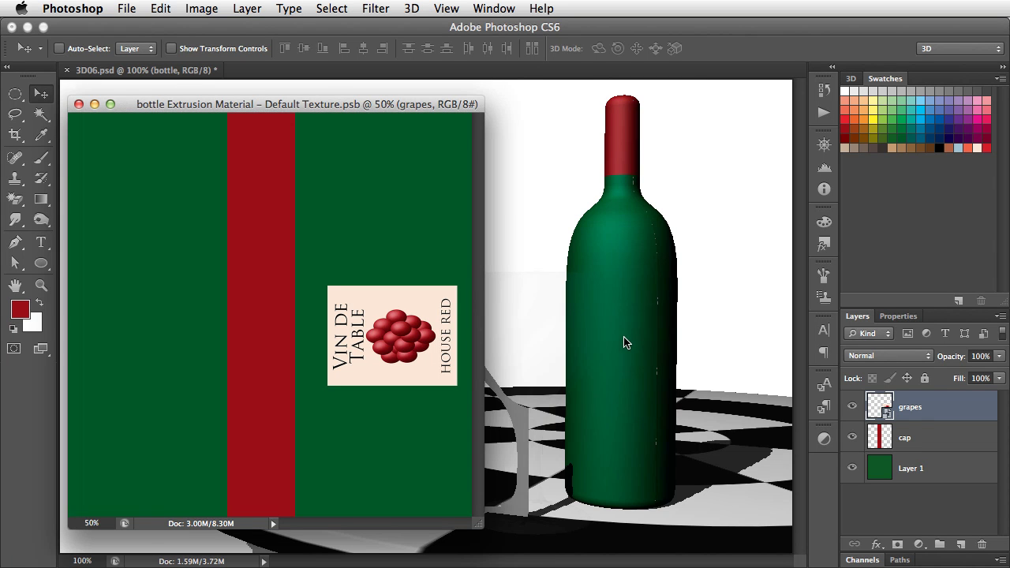
# Rotate the bottle around its Y axis in the 3D scene to bring the label to the front
pyautogui.click(623, 342)
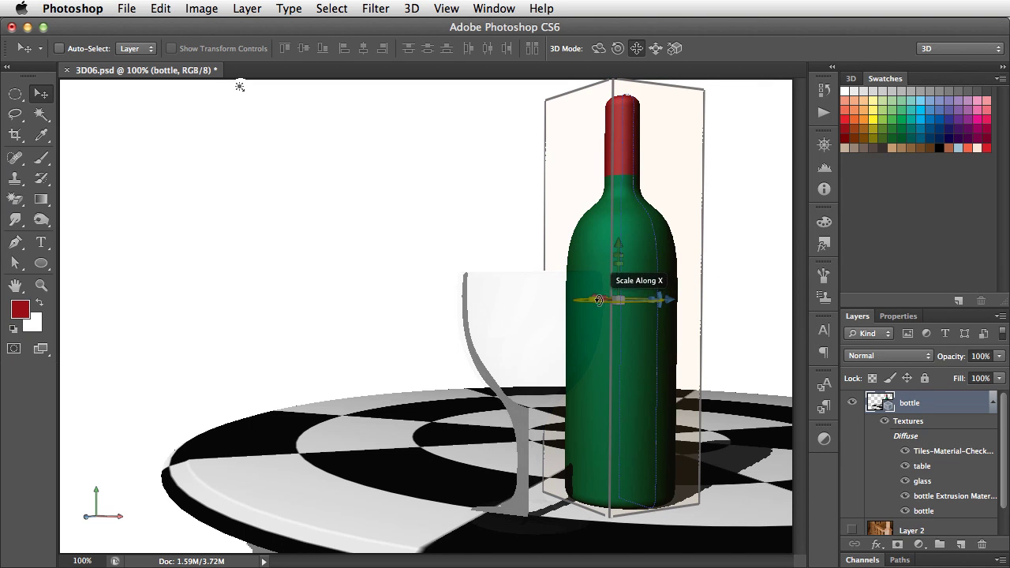
pyautogui.moveTo(601, 300); pyautogui.dragTo(1008, 245)
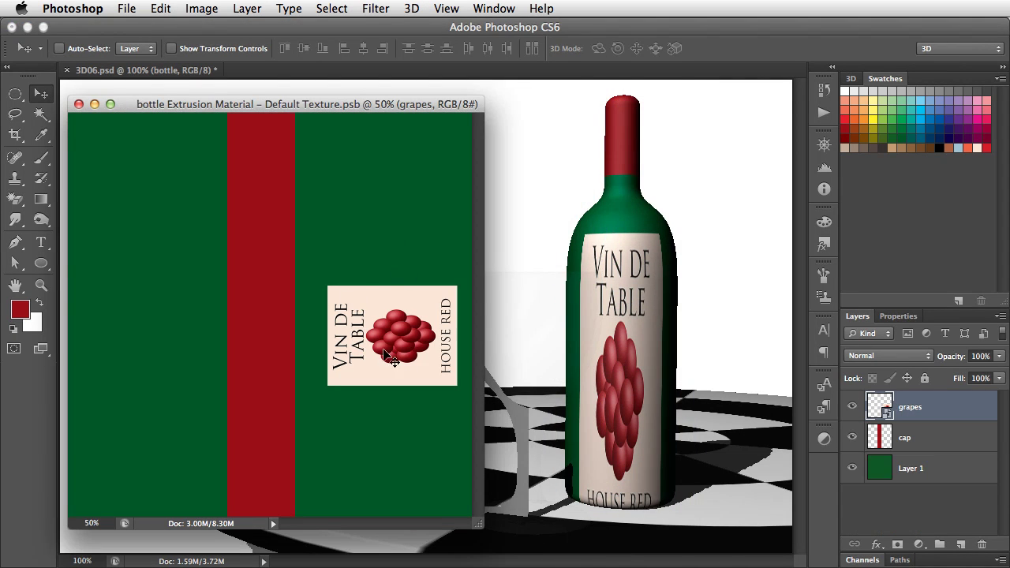
# Return to the bottle texture, squash the label smart object's height to 22.29% about its centre, and save the texture
pyautogui.press('super+t')
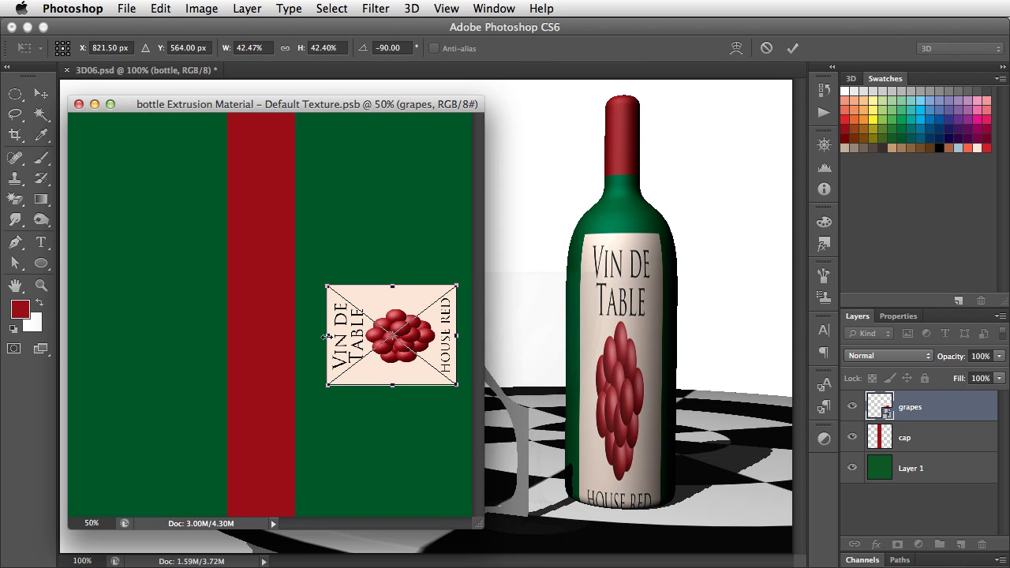
pyautogui.moveTo(324, 337); pyautogui.dragTo(355, 338)
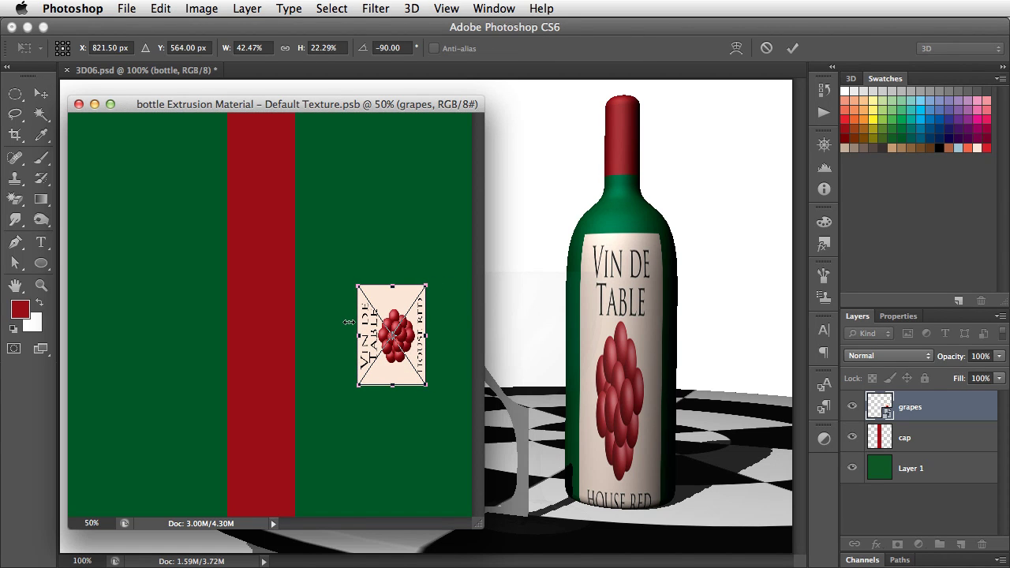
pyautogui.press('Return')
pyautogui.press('super+s')
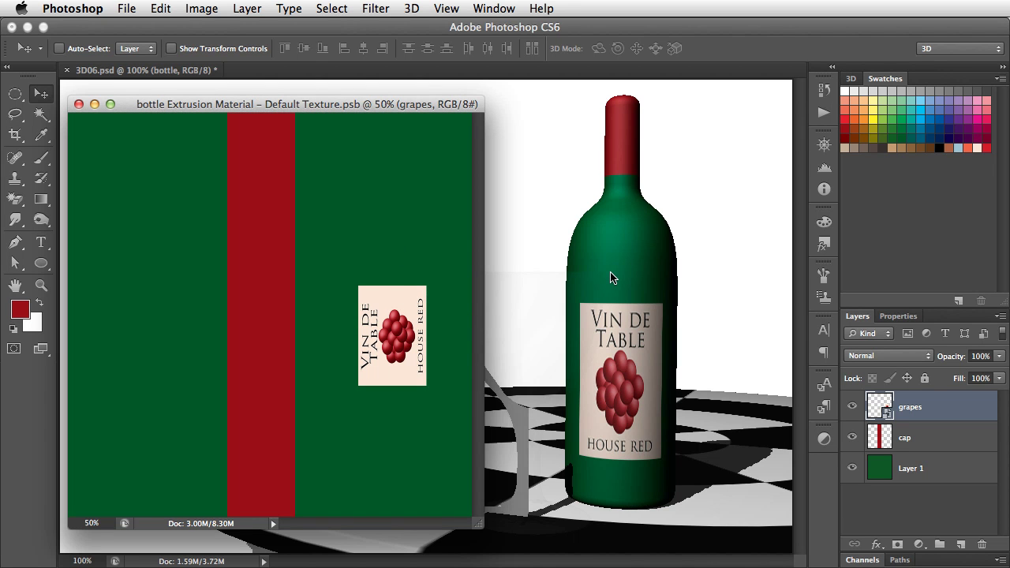
# Enlarge the label smart object proportionally about its centre to 51.17% width and 26.93% height, and save the texture
pyautogui.press('super+t')
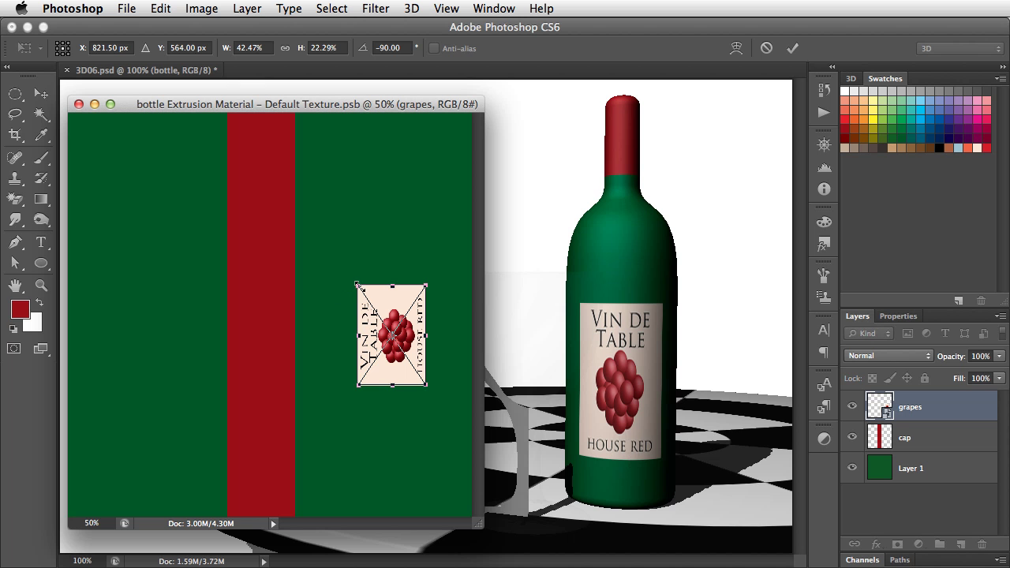
pyautogui.moveTo(357, 287); pyautogui.dragTo(350, 276)
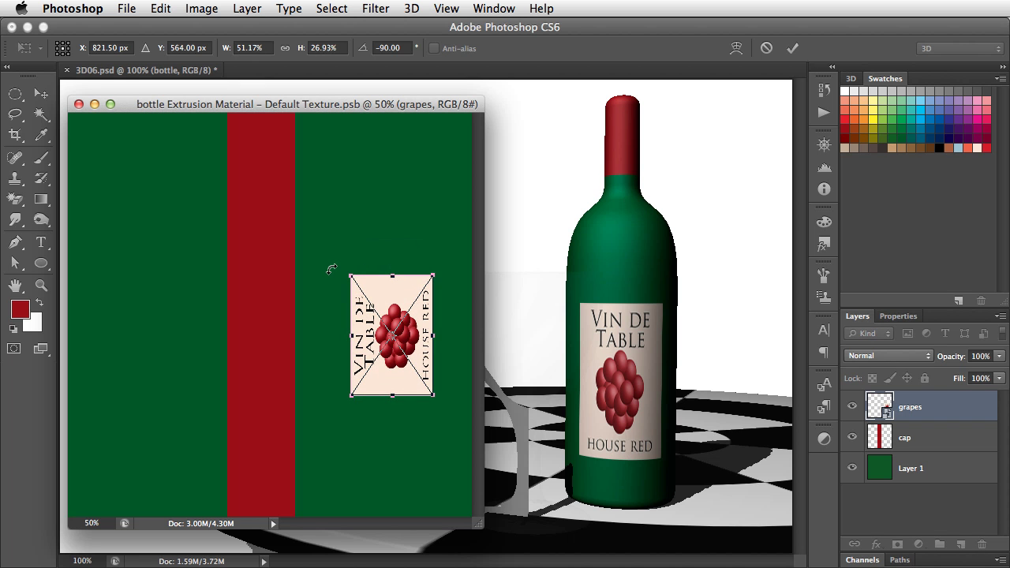
pyautogui.press('Return')
pyautogui.press('super+s')
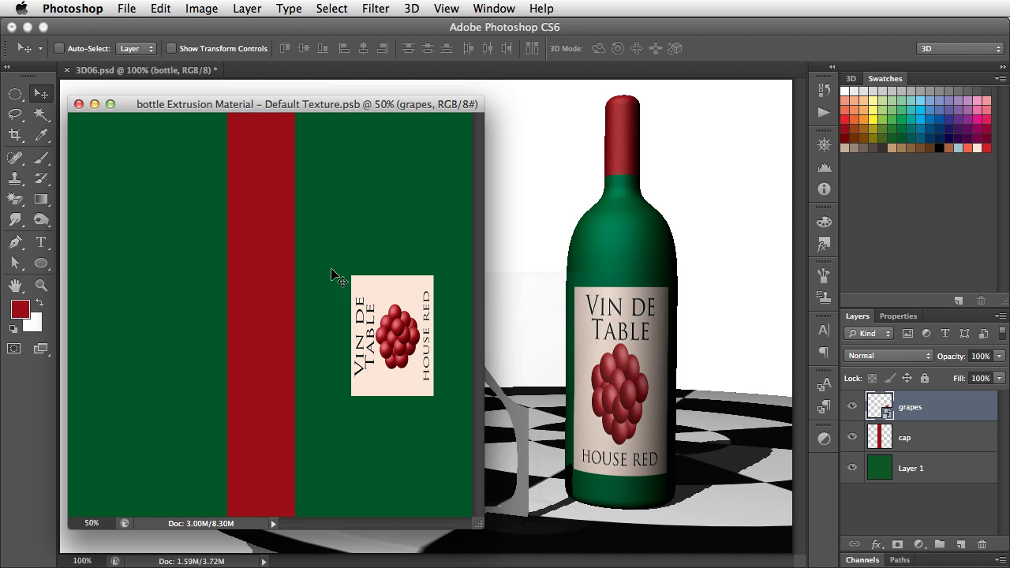
# Open the label smart object's contents and replace its title with "VIN" and "Ordinaire" on two lines
pyautogui.doubleClick(877, 406)
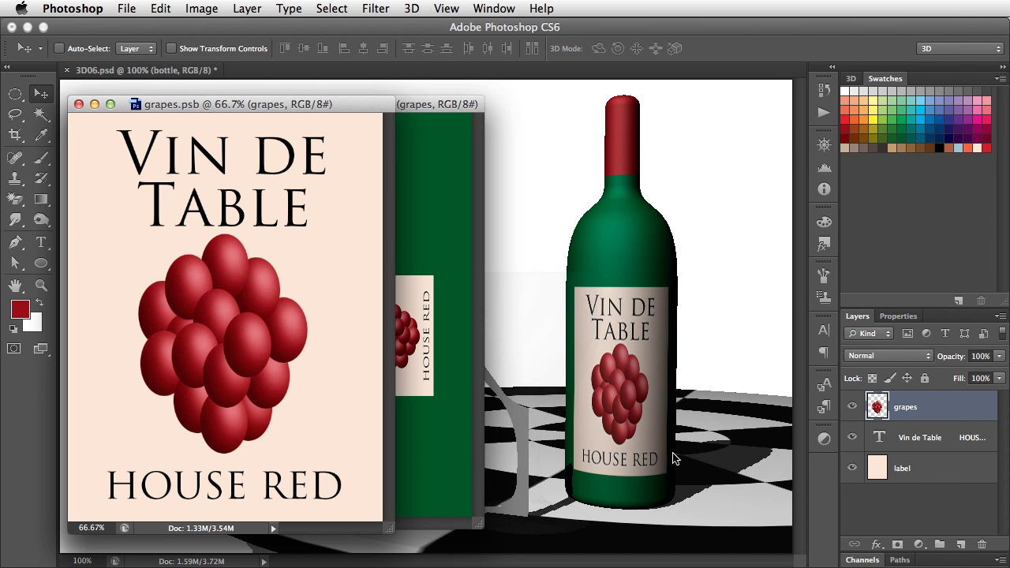
pyautogui.press('t')
pyautogui.moveTo(309, 207); pyautogui.dragTo(109, 134)
pyautogui.write('V')
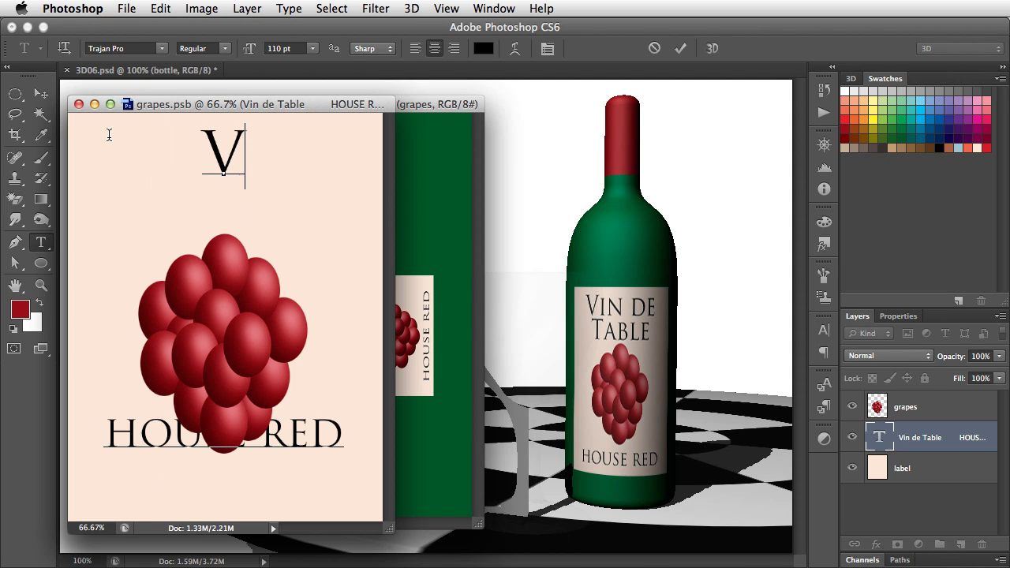
pyautogui.write('in')
pyautogui.press('Return')
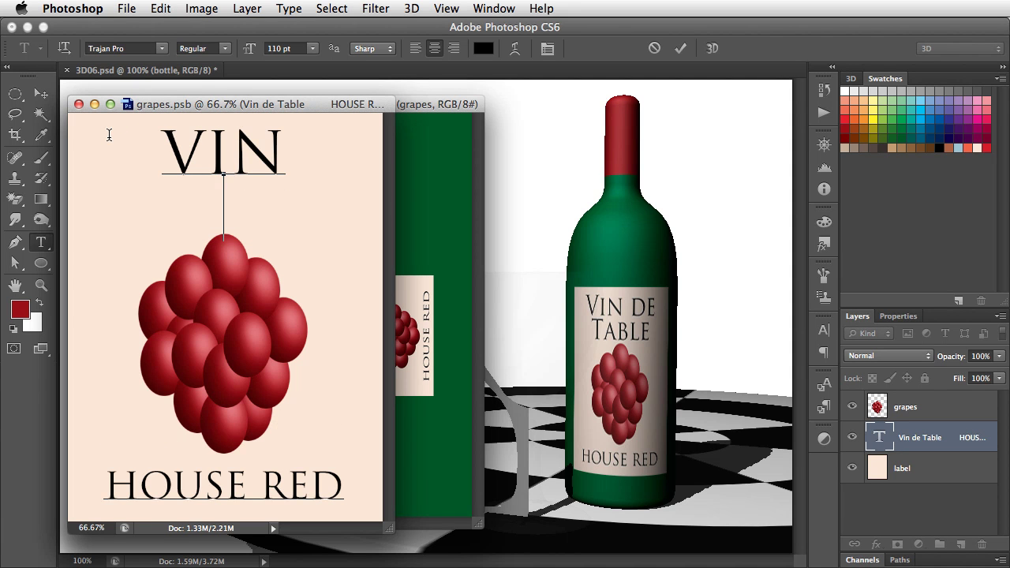
pyautogui.write('Ordinaire')
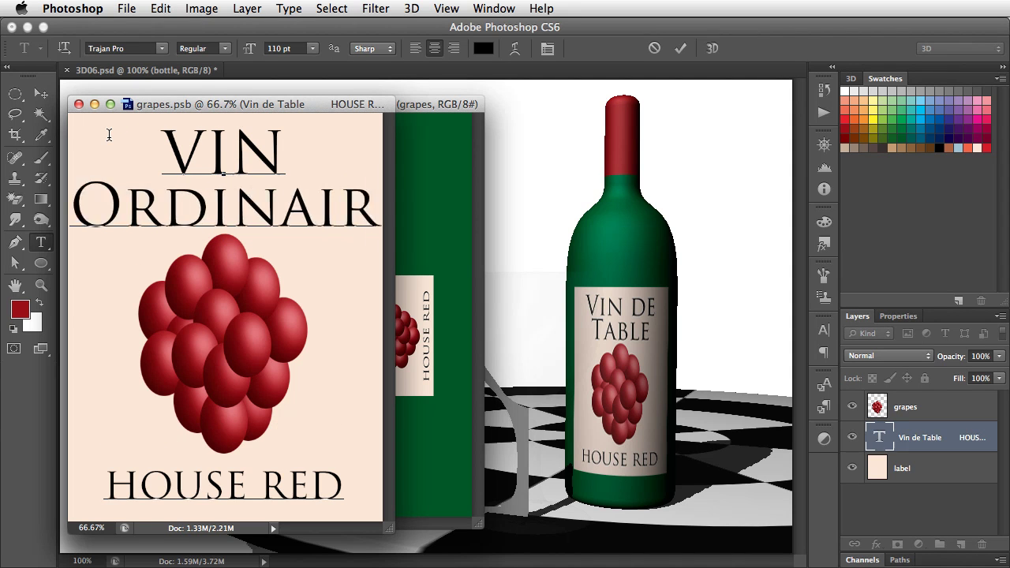
# Reduce the word "Ordinaire" to 92 pt so it fits the label, and commit the text edit
pyautogui.hotkey('shift', 'Home')
pyautogui.press('super+shift+comma')
pyautogui.press('super+shift+comma')
pyautogui.press('super+shift+comma')
pyautogui.press('super+shift+comma')
pyautogui.press('super+shift+comma')
pyautogui.press('super+shift+comma')
pyautogui.press('super+shift+comma')
pyautogui.press('super+shift+comma')
pyautogui.press('super+shift+comma')
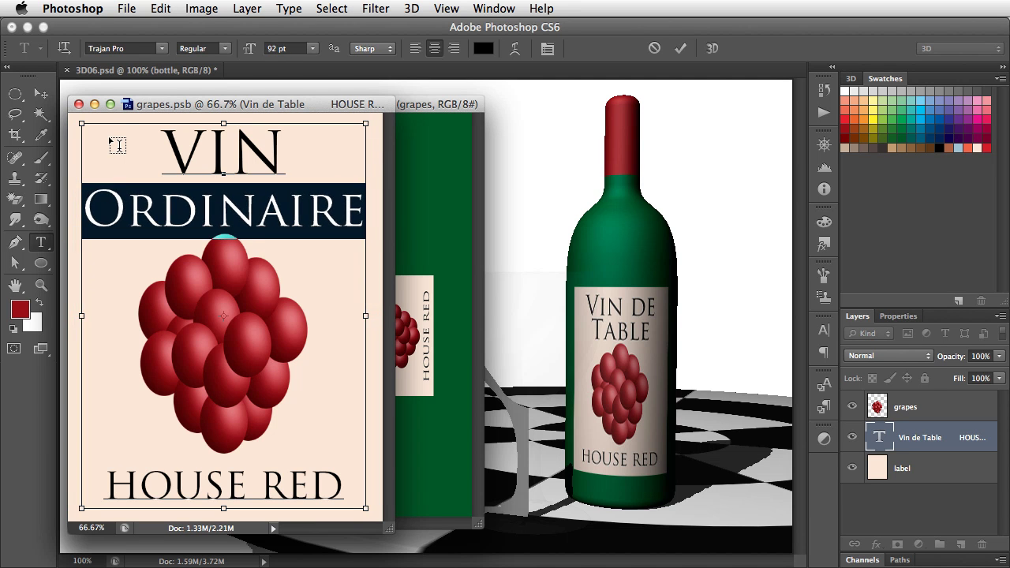
pyautogui.press('super+Return')
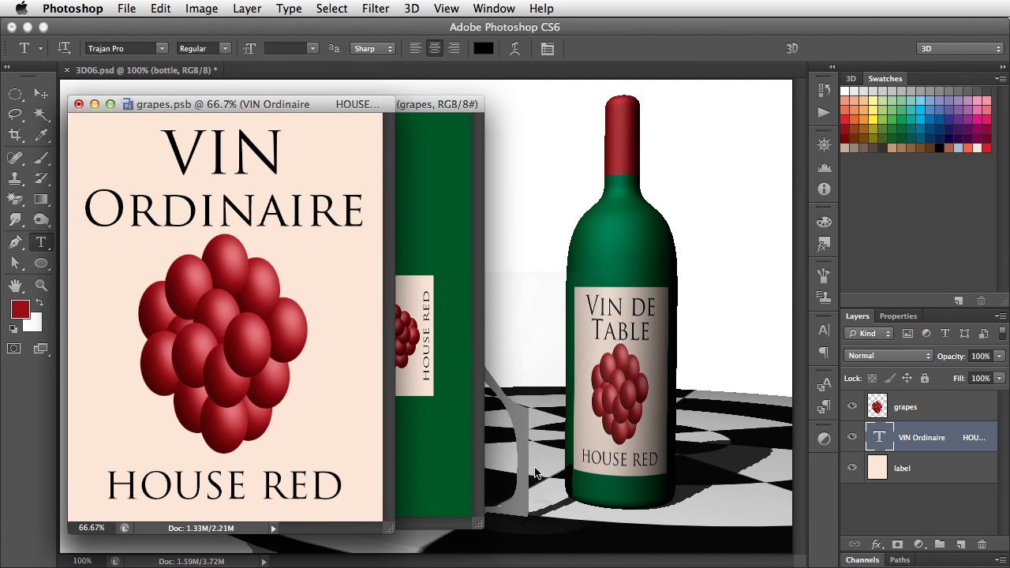
pyautogui.press('v')
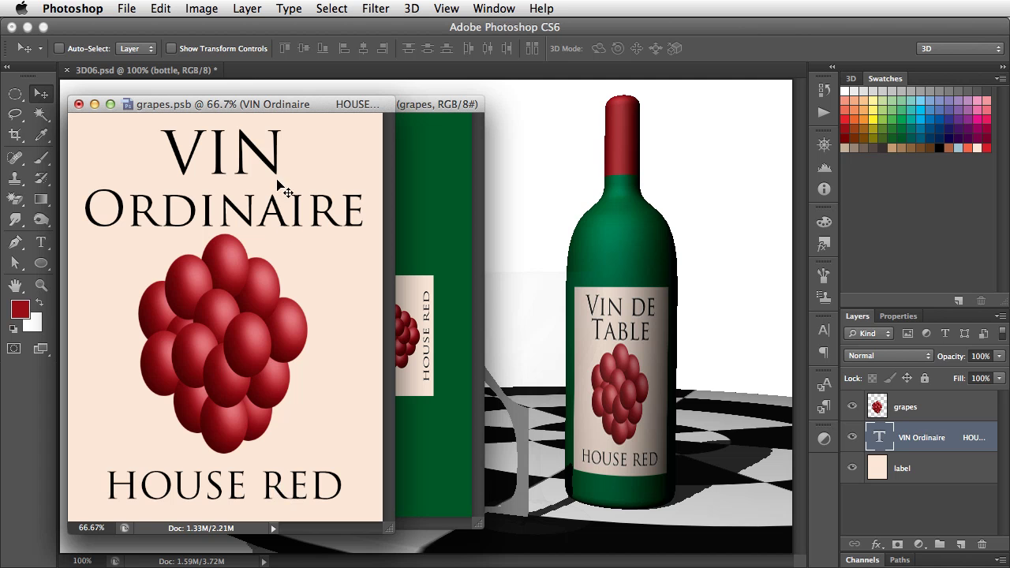
# Save and close the label's contents, and save and close the bottle texture to update the 3D bottle
pyautogui.press('super+s')
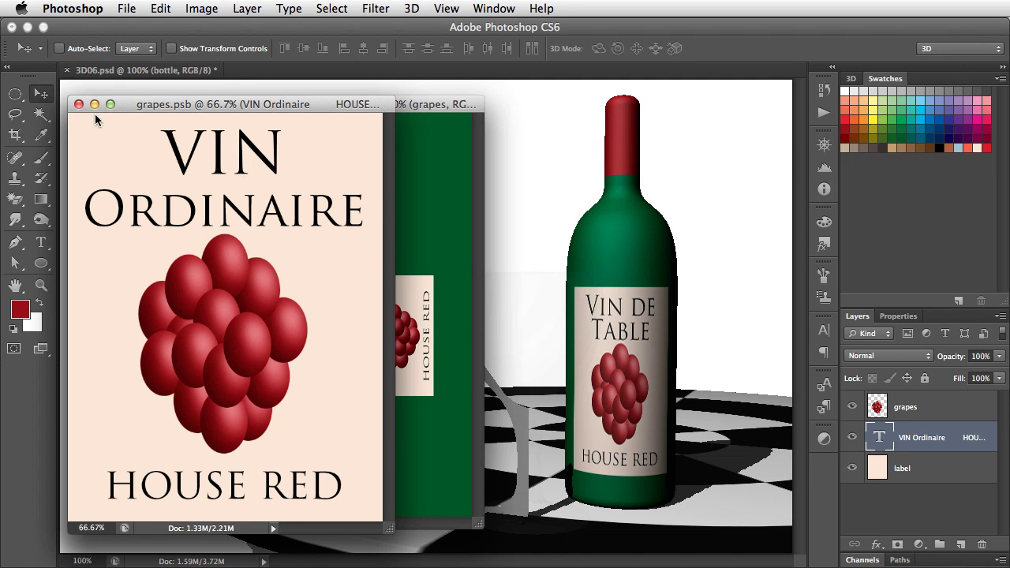
pyautogui.click(79, 105)
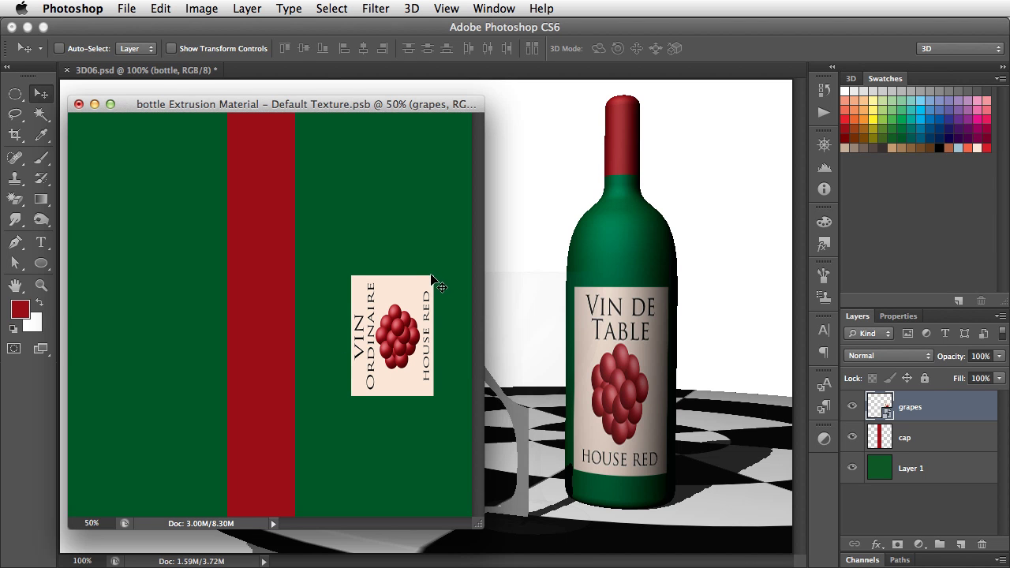
pyautogui.click(125, 7)
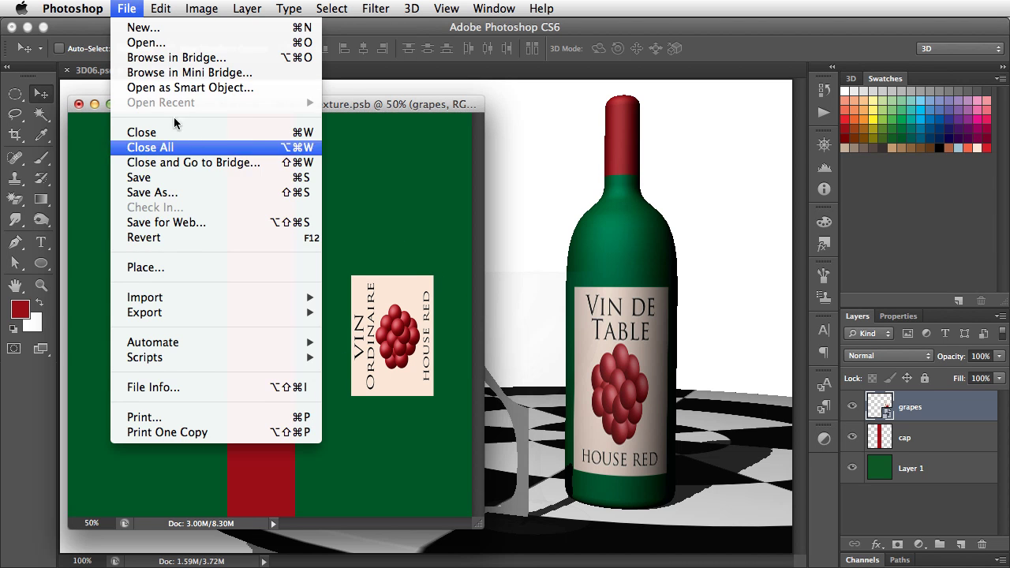
pyautogui.click(194, 178)
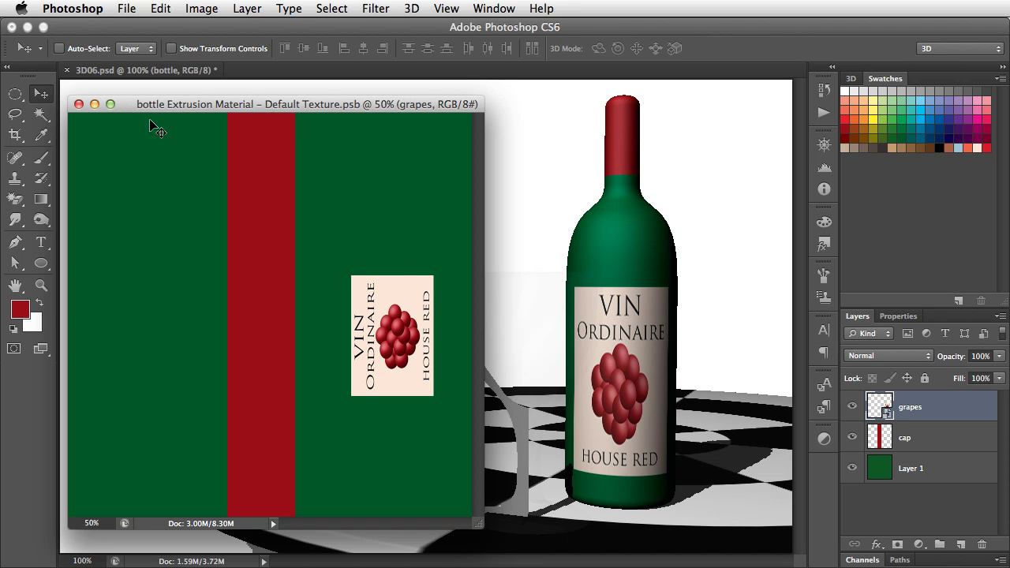
pyautogui.click(78, 105)
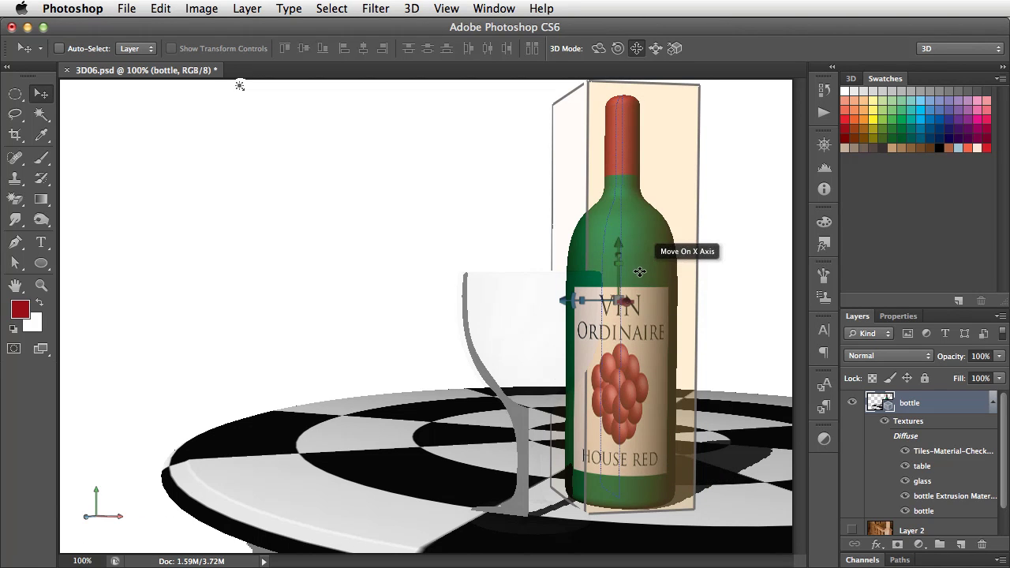
# Select the bottle in the 3D scene and show its full material properties down to the opacity and refraction settings
pyautogui.moveTo(640, 269); pyautogui.dragTo(641, 265)
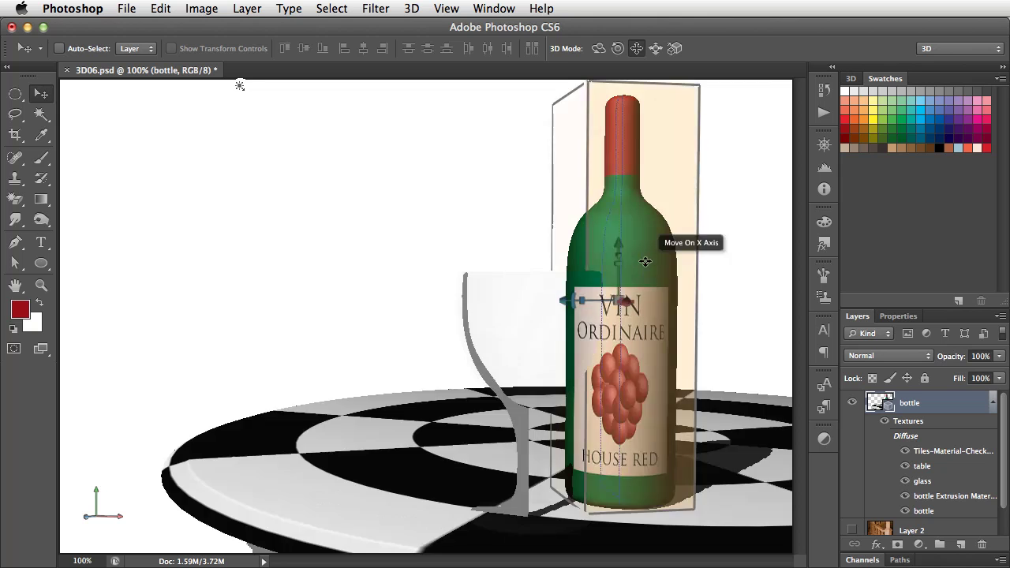
pyautogui.click(901, 322)
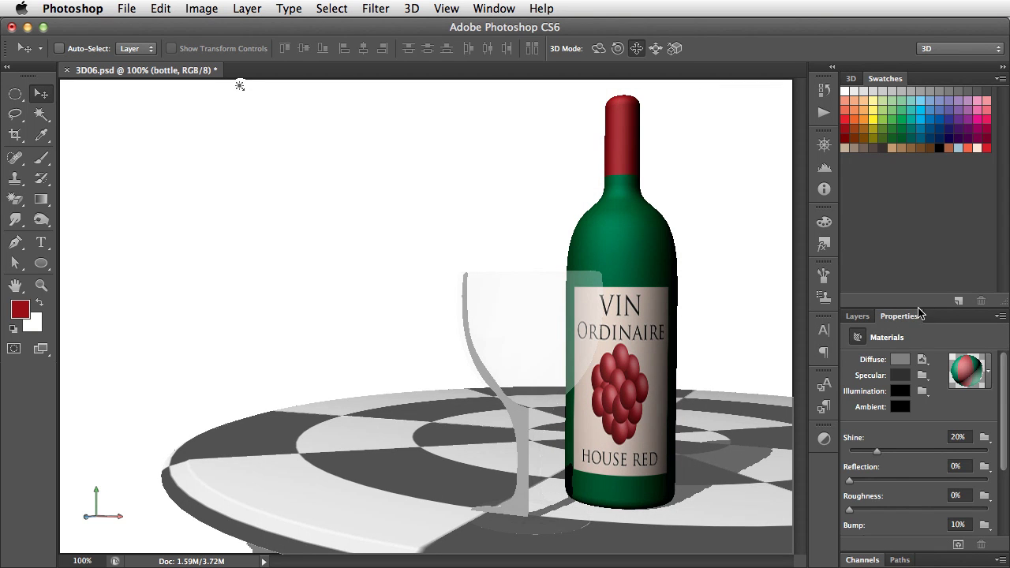
pyautogui.moveTo(934, 308); pyautogui.dragTo(935, 203)
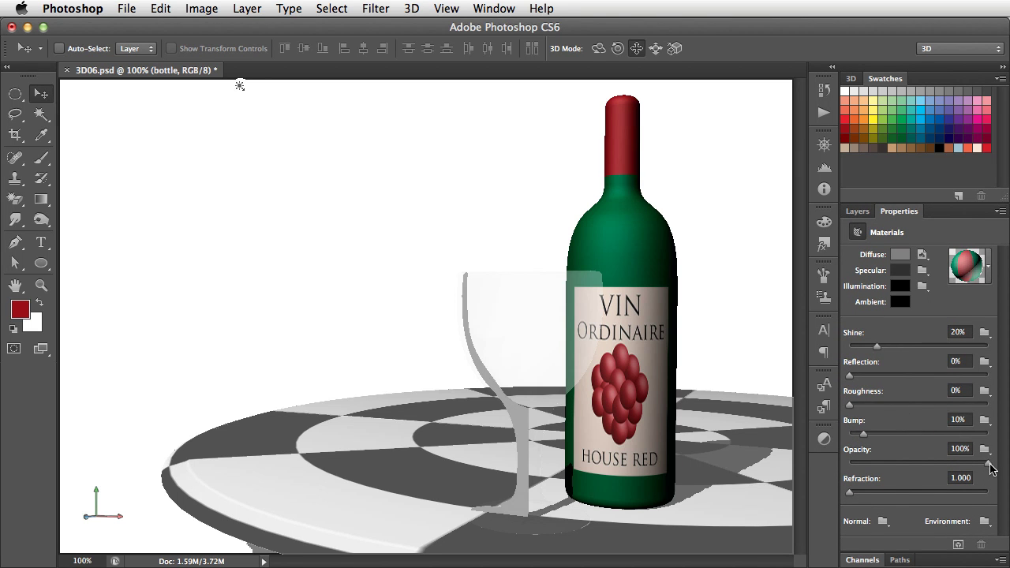
# Try the bottle material at 80% opacity and restore it to 100%
pyautogui.moveTo(988, 463); pyautogui.dragTo(968, 468)
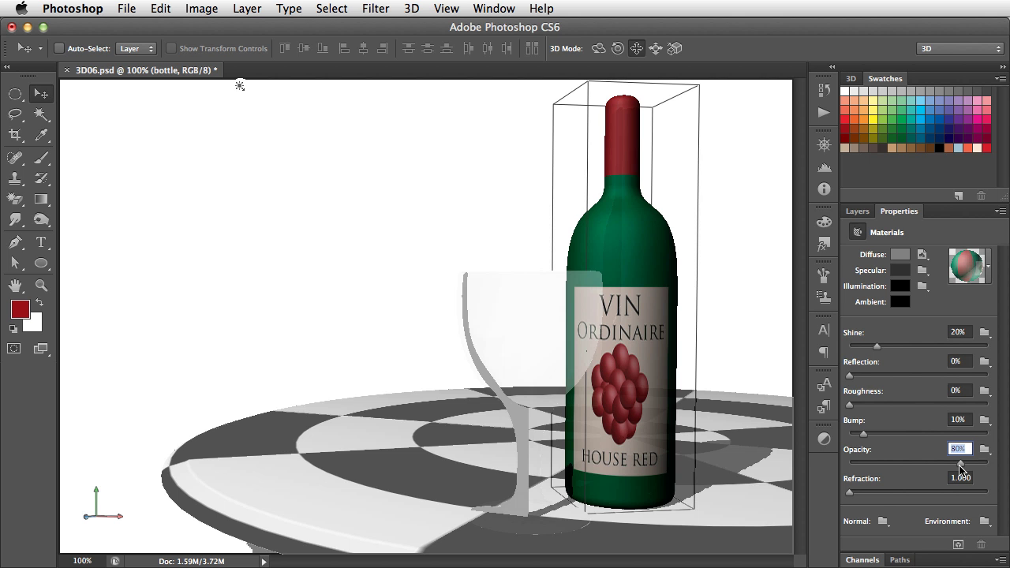
pyautogui.moveTo(961, 467); pyautogui.dragTo(1002, 469)
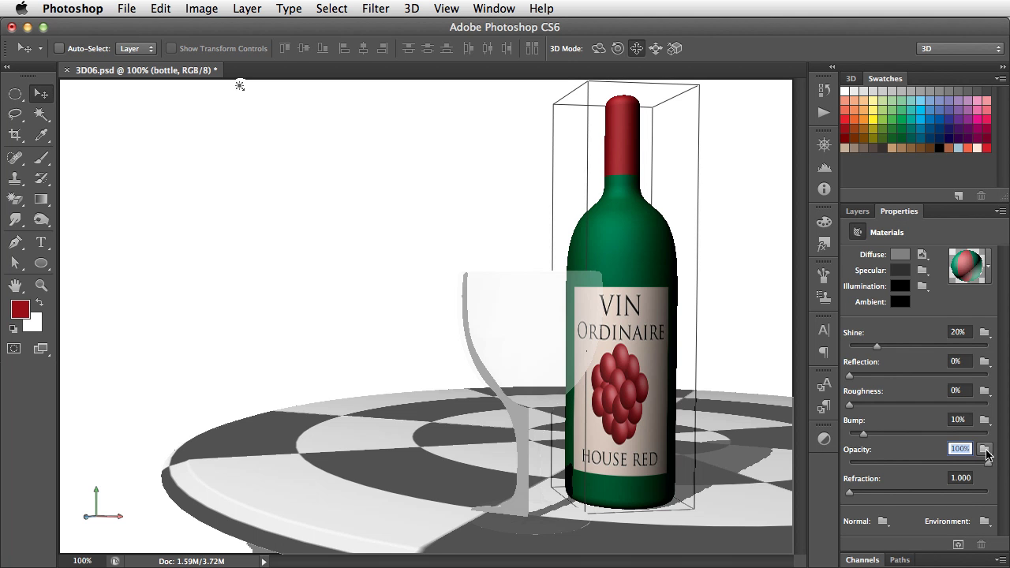
pyautogui.click(984, 449)
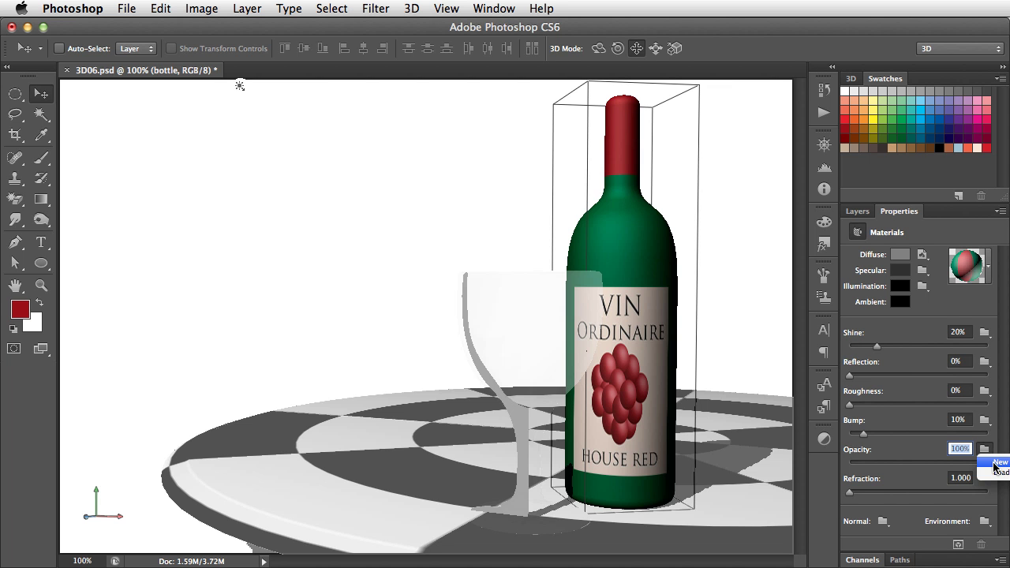
pyautogui.click(996, 463)
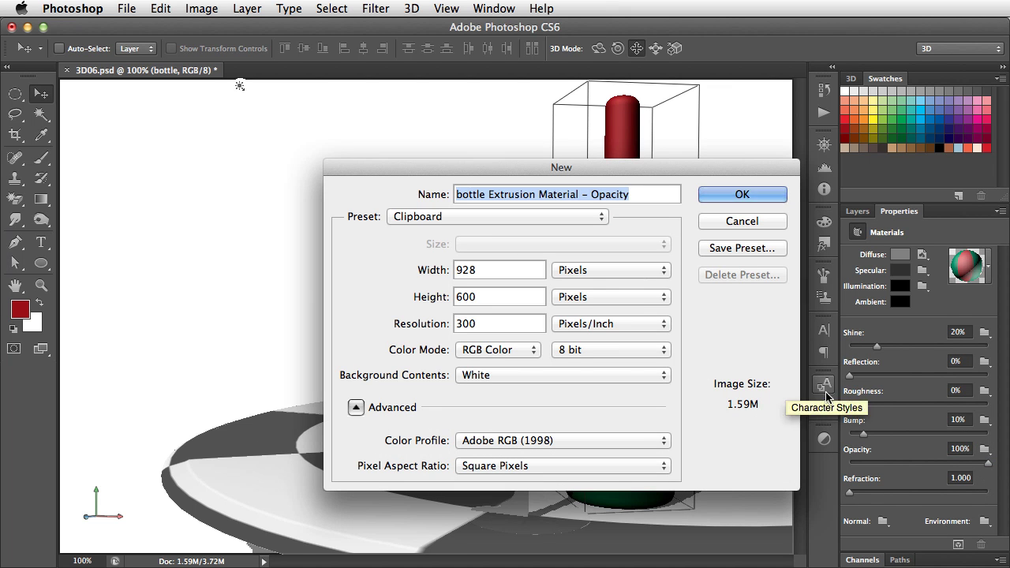
pyautogui.click(749, 221)
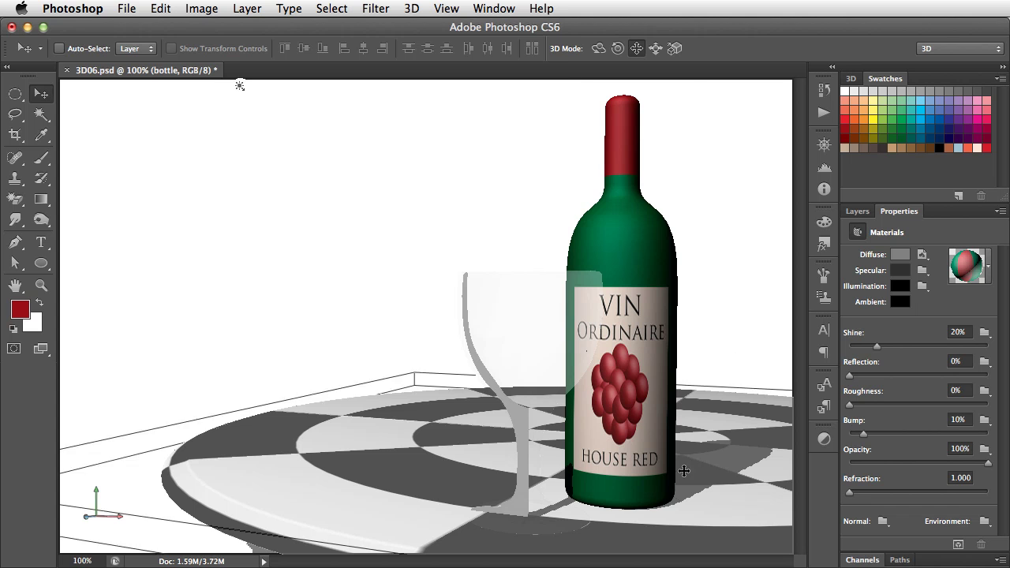
# Open the bottle texture, select the whole canvas, copy it merged to the clipboard, and close the texture
pyautogui.doubleClick(621, 456)
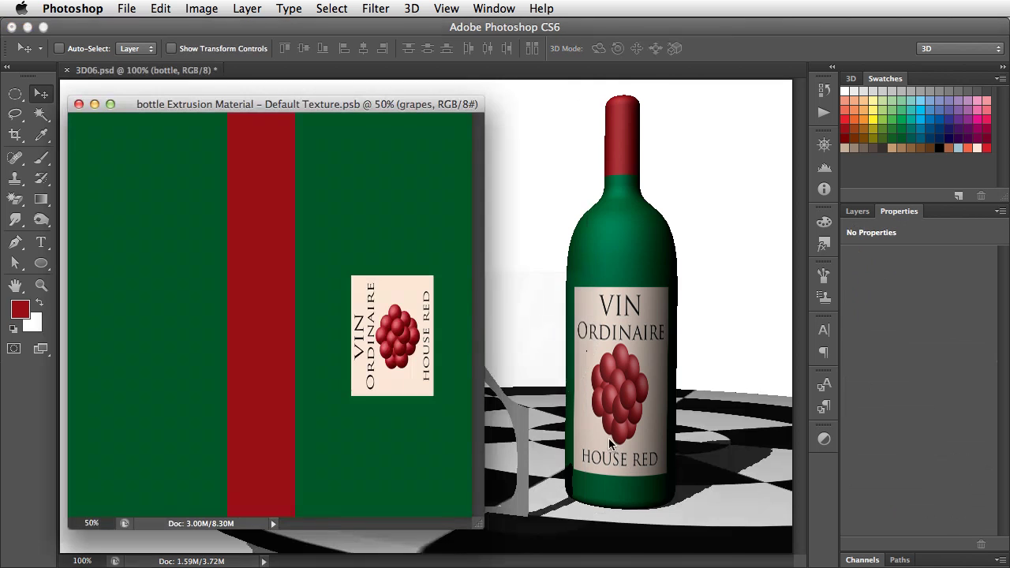
pyautogui.click(332, 9)
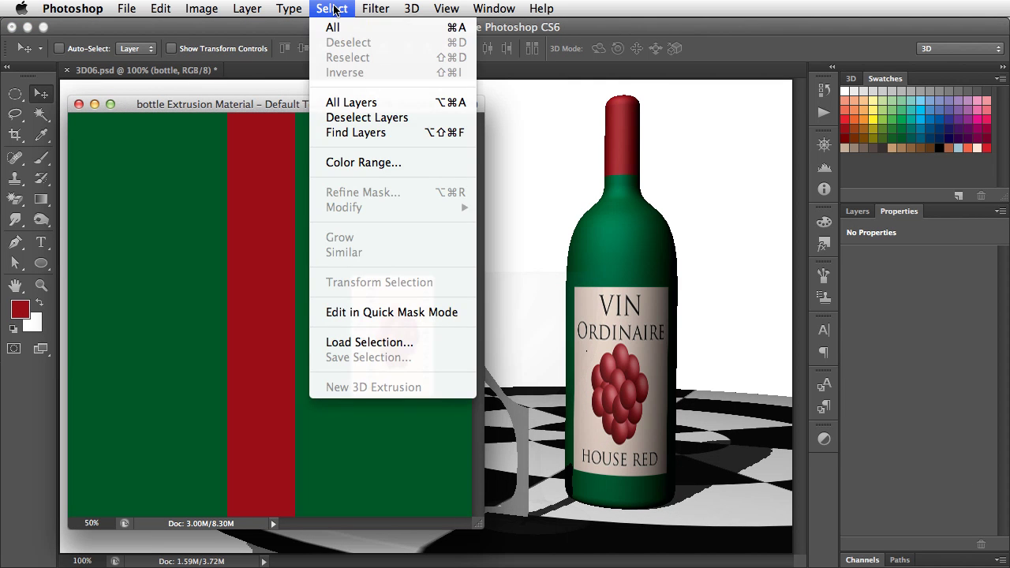
pyautogui.click(332, 28)
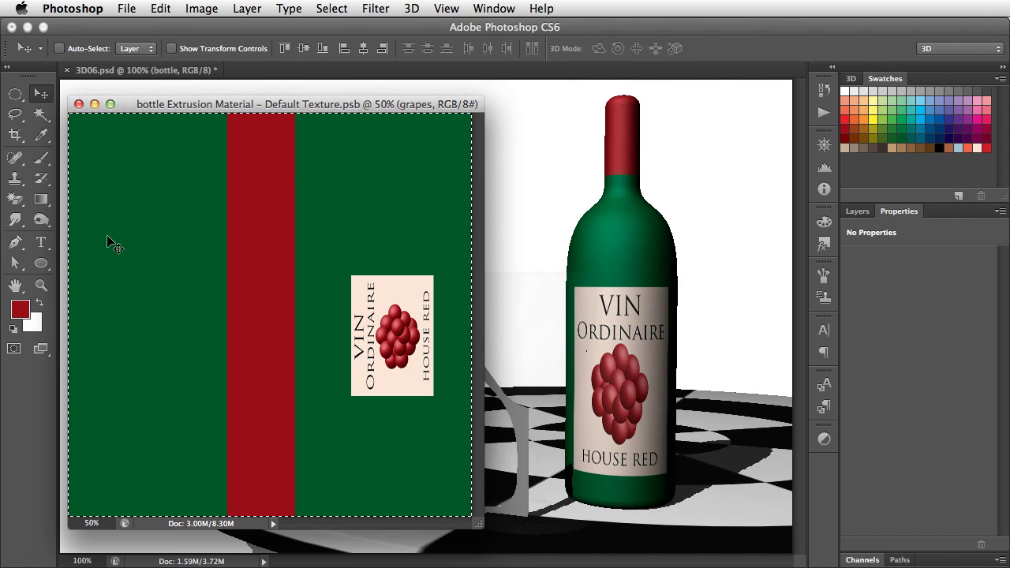
pyautogui.click(160, 9)
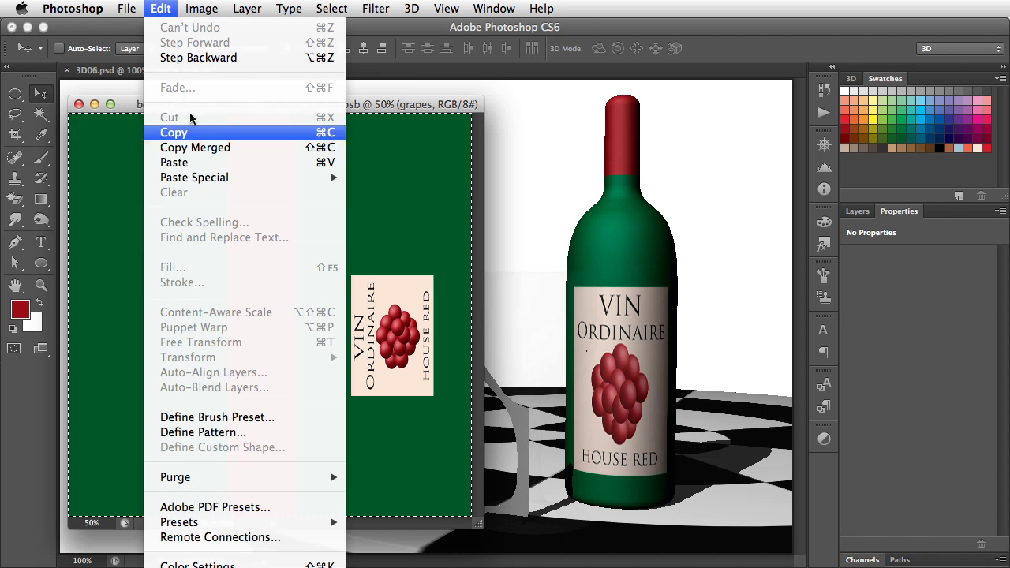
pyautogui.click(237, 151)
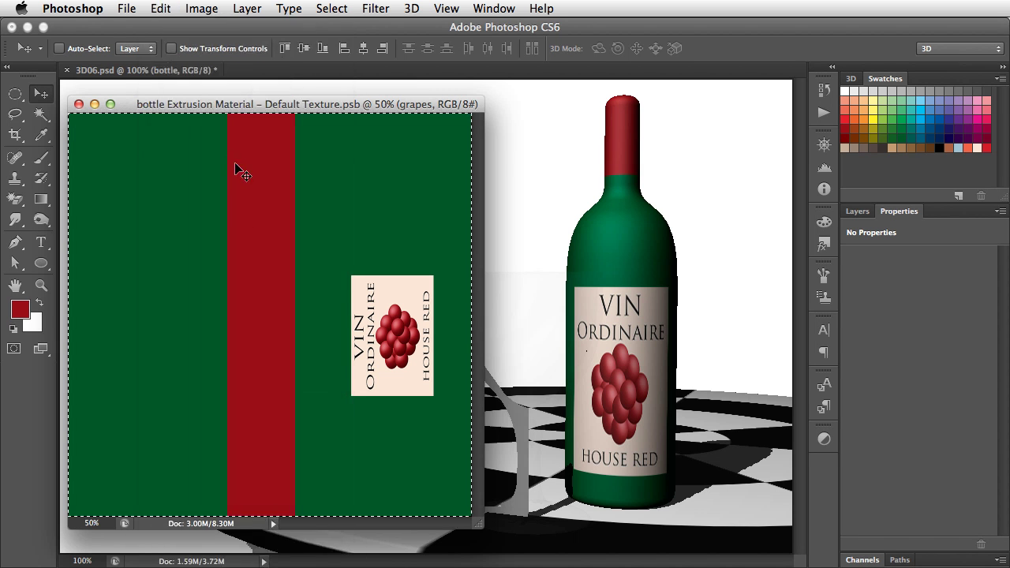
pyautogui.press('super+w')
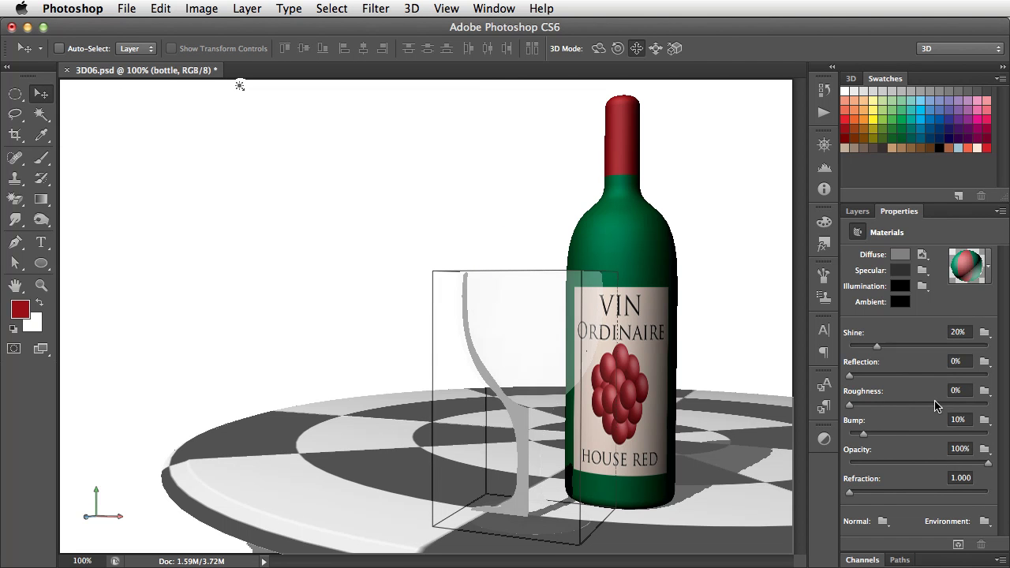
# Create a new 1024 × 1024 pixel opacity texture with a white background for the bottle material and open it for editing
pyautogui.click(984, 449)
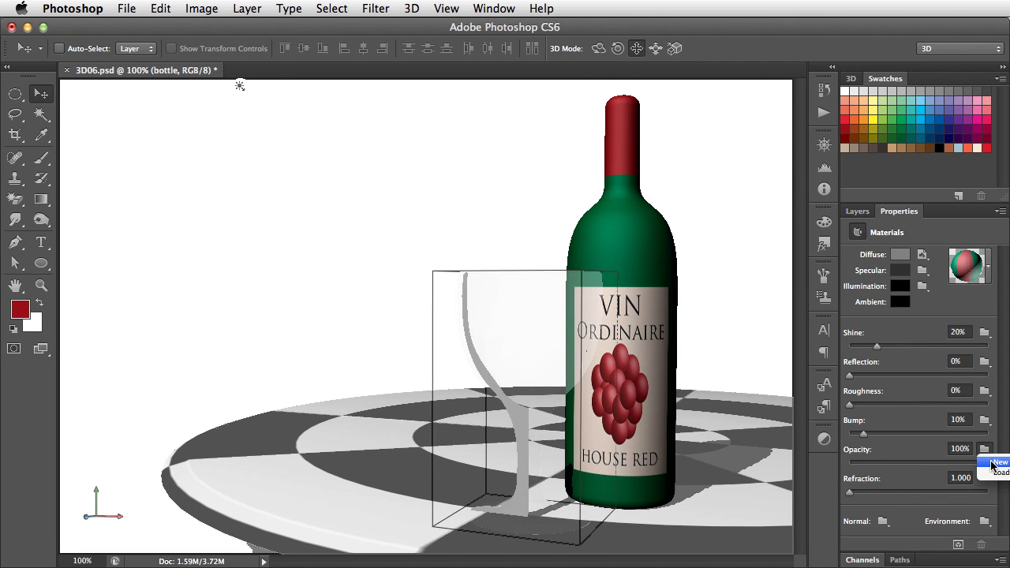
pyautogui.click(987, 464)
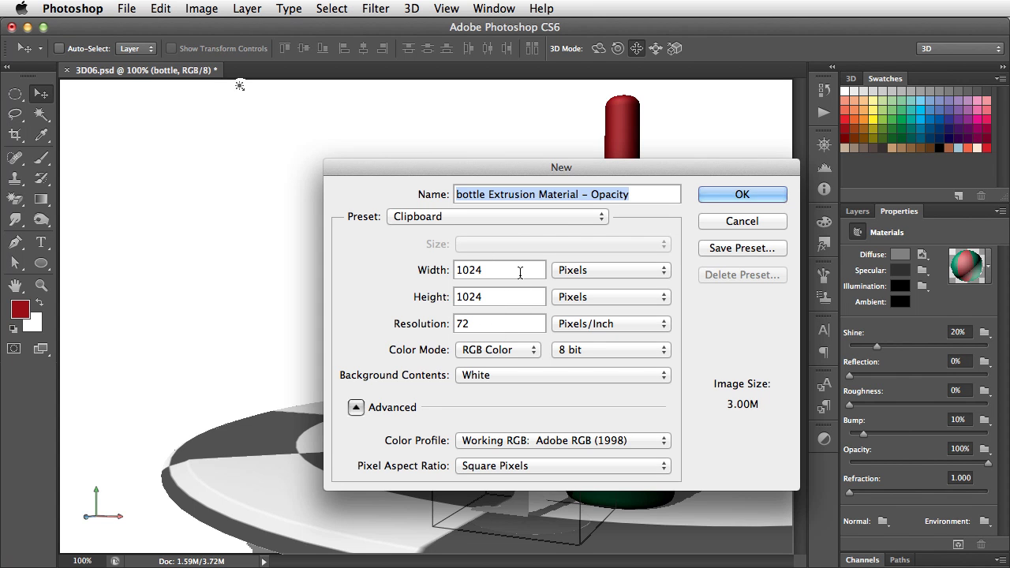
pyautogui.click(742, 195)
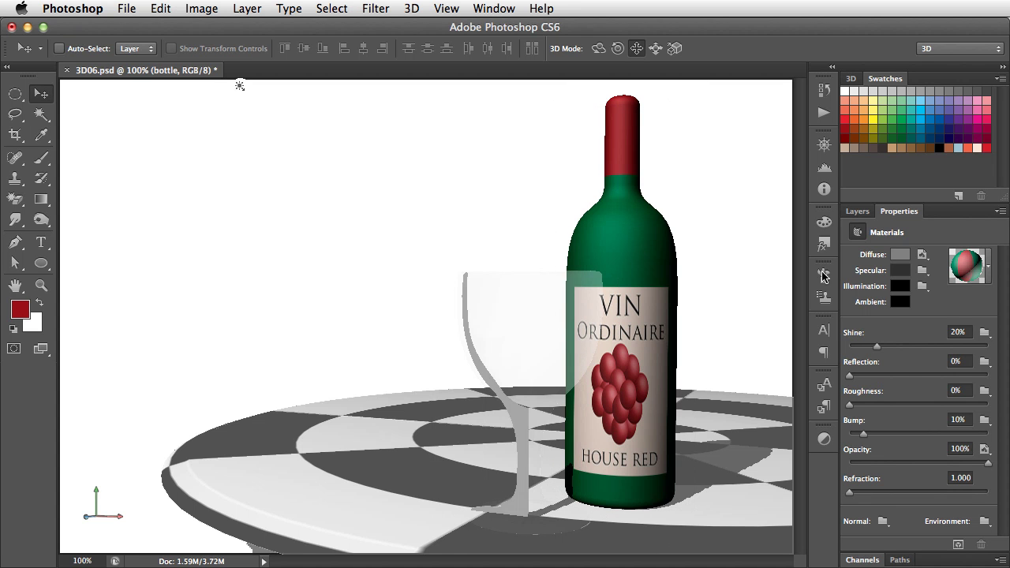
pyautogui.click(985, 449)
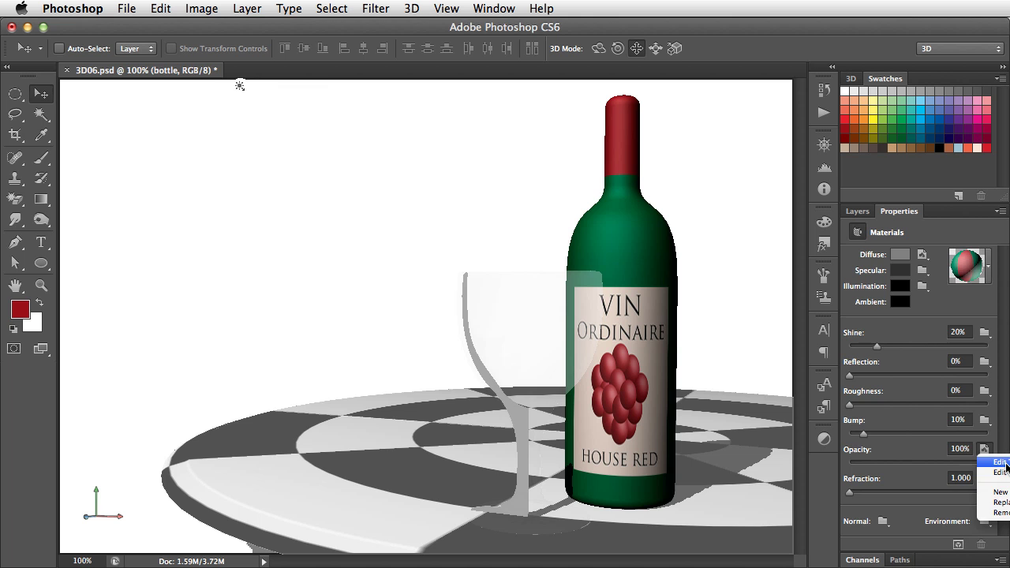
pyautogui.click(1004, 464)
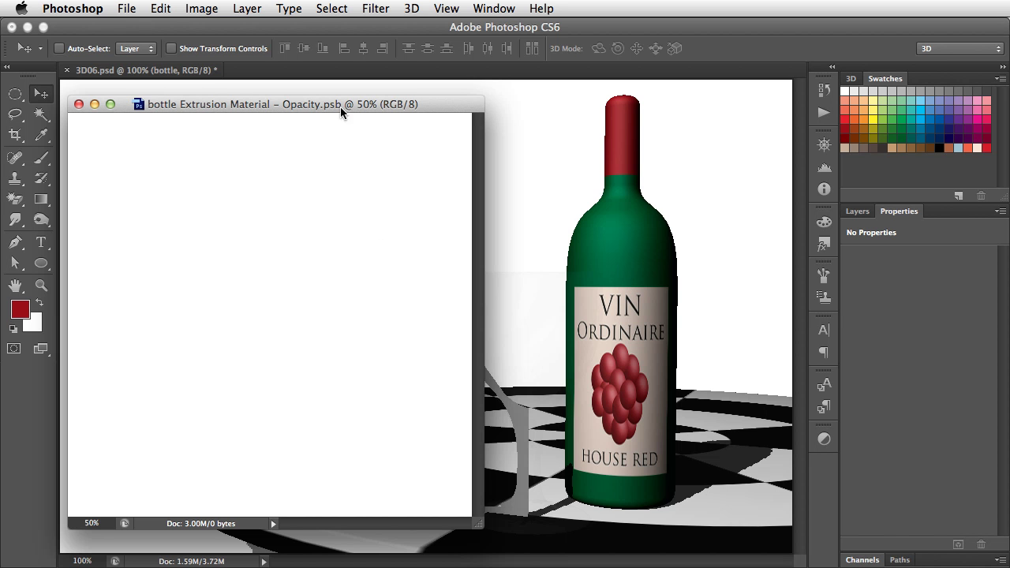
# Reset the default colours and brush a thick black diagonal band across the full width of the opacity texture
pyautogui.press('d')
pyautogui.press('b')
pyautogui.moveTo(144, 286); pyautogui.dragTo(184, 286)
pyautogui.moveTo(75, 342)
pyautogui.mouseDown()
pyautogui.moveTo(406, 229)
pyautogui.moveTo(471, 226)
pyautogui.moveTo(136, 323)
pyautogui.moveTo(43, 384)
pyautogui.moveTo(343, 271)
pyautogui.moveTo(445, 263)
pyautogui.moveTo(140, 352)
pyautogui.moveTo(31, 398)
pyautogui.mouseUp()
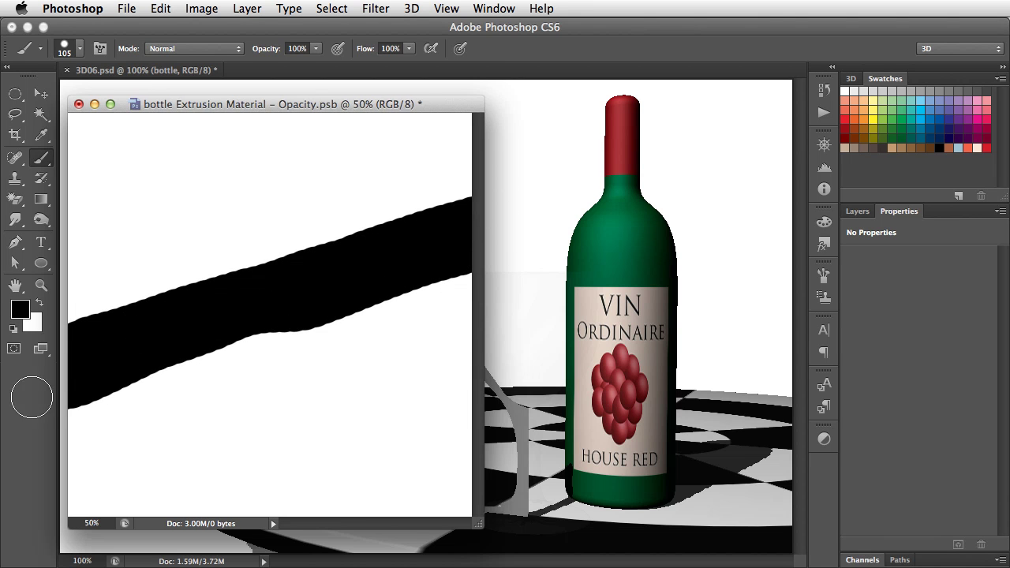
# Save the opacity texture with the black band and paste the copied bottle artwork into it as a new layer
pyautogui.click(118, 8)
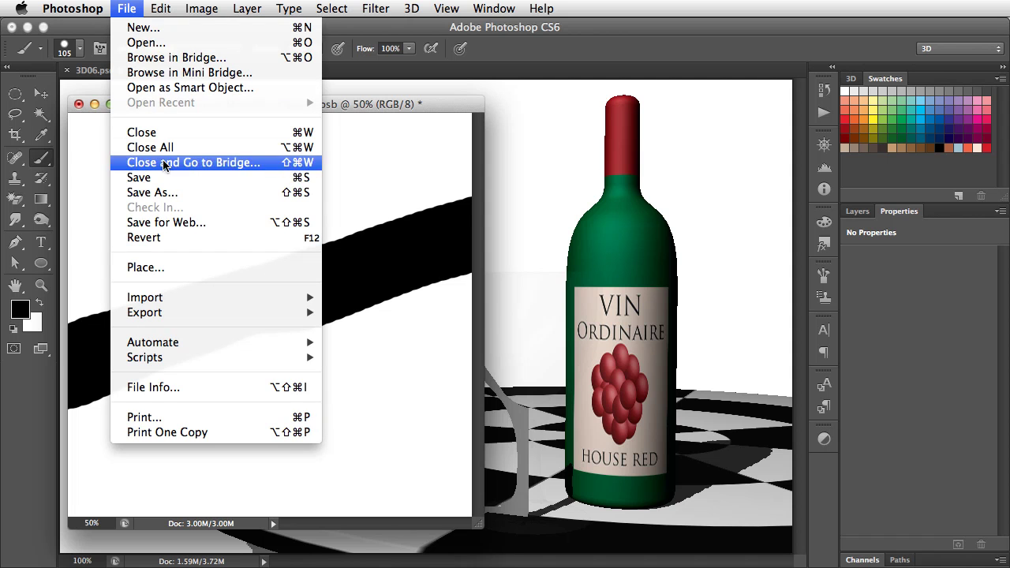
pyautogui.click(140, 178)
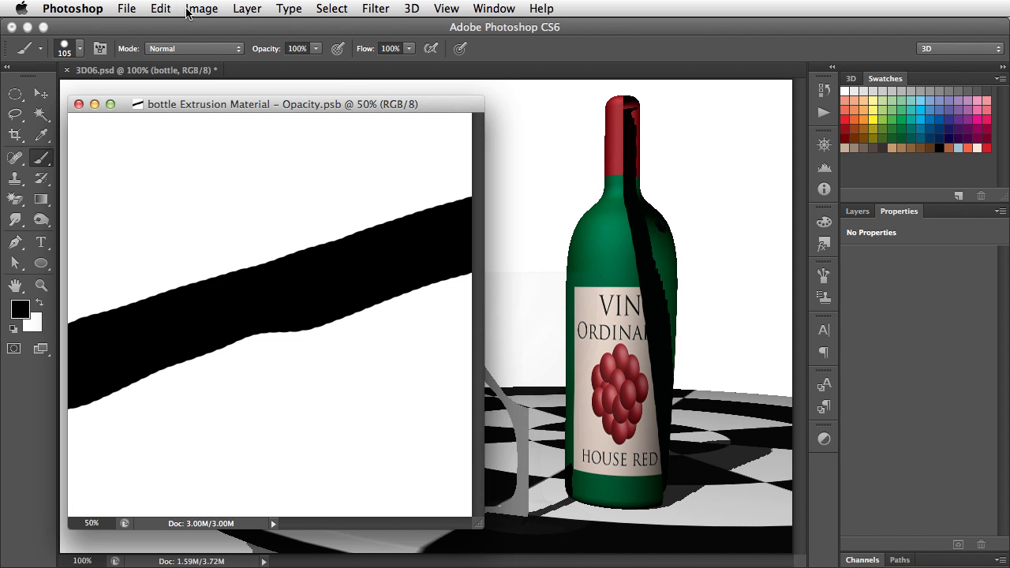
pyautogui.click(161, 8)
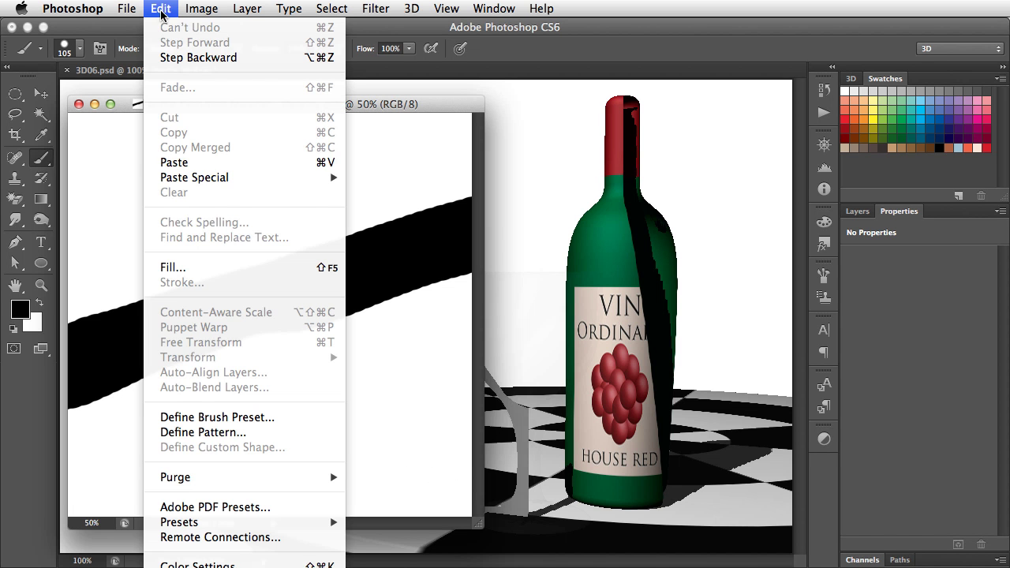
pyautogui.click(198, 164)
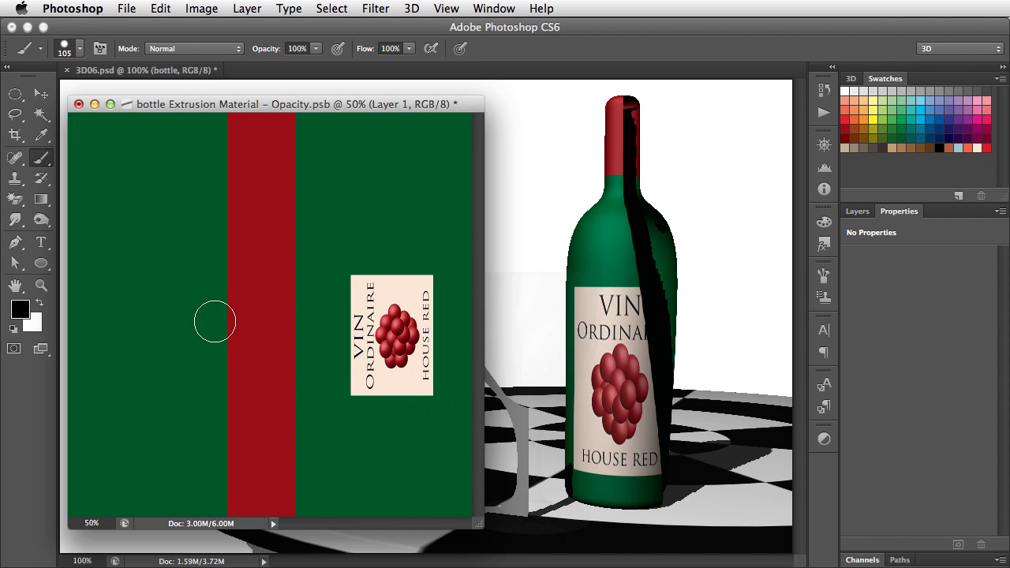
# Select both green glass areas of the opacity texture with the Magic Wand and fill them with a light grey swatch
pyautogui.press('w')
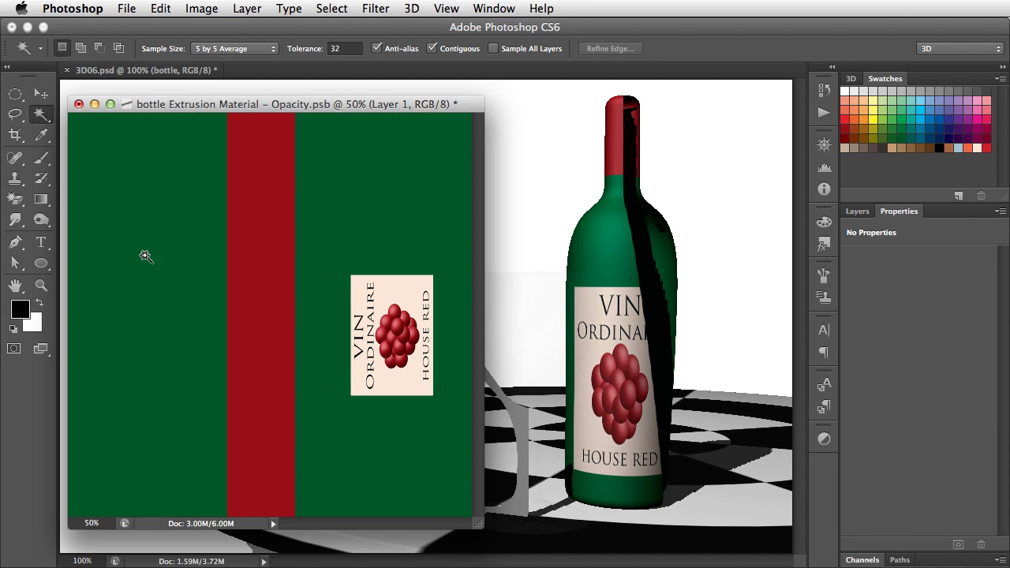
pyautogui.click(139, 234)
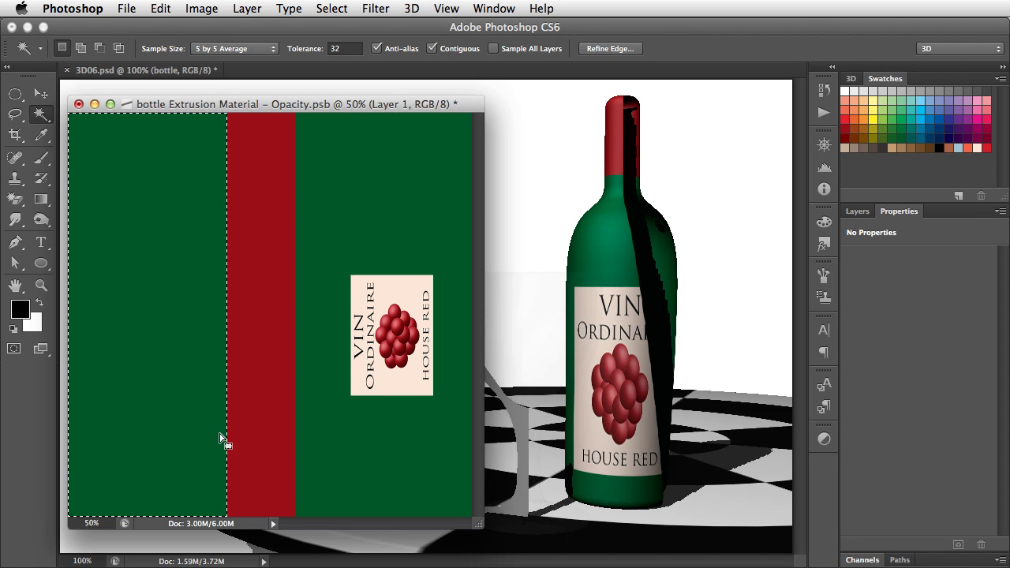
pyautogui.press('shift')
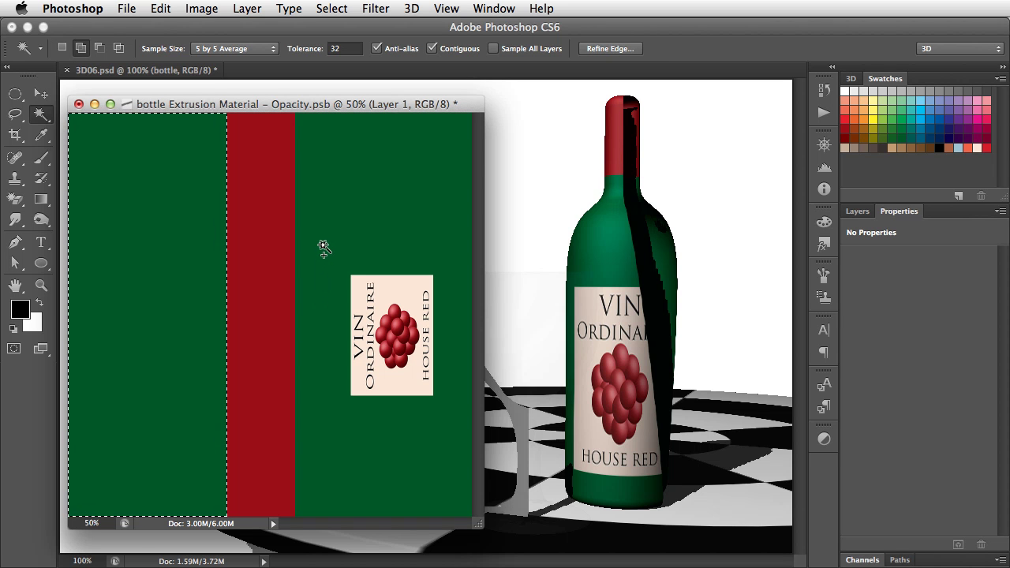
pyautogui.keyDown('shift'); pyautogui.click(323, 245); pyautogui.keyUp('shift')
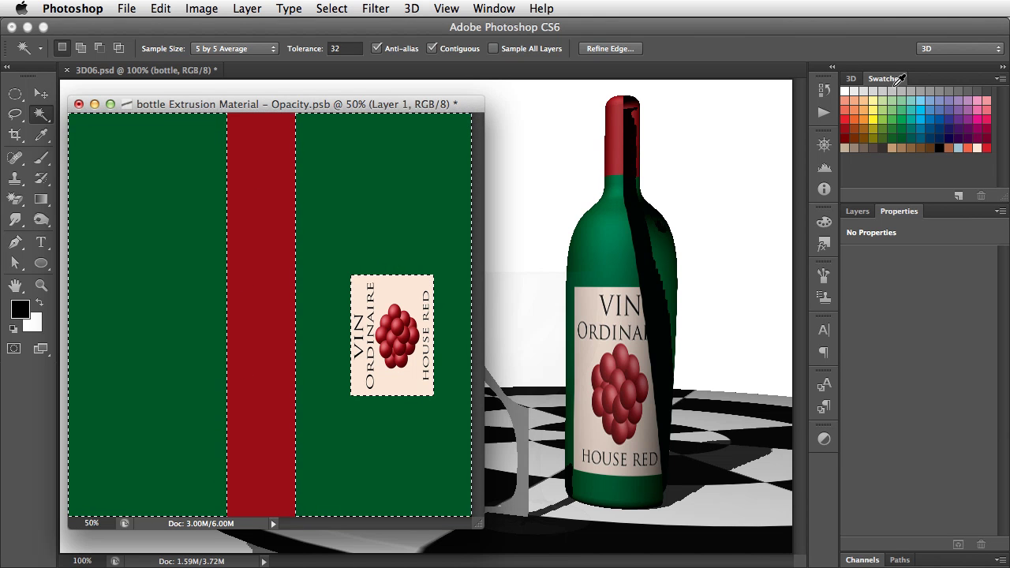
pyautogui.click(914, 93)
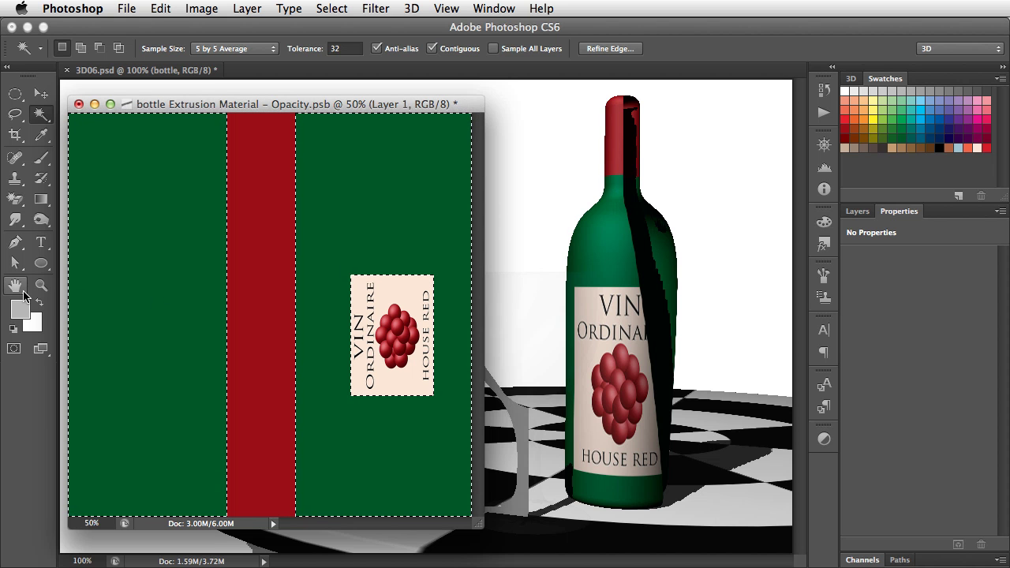
pyautogui.hotkey('alt', 'BackSpace')
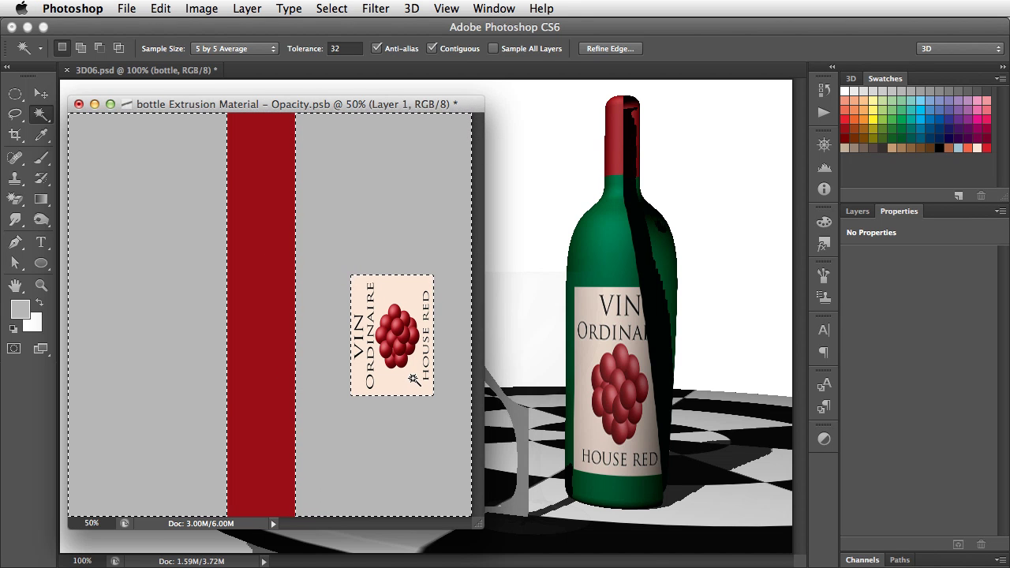
# Invert the selection to fill the red band and wine label with white, and save and close the opacity texture
pyautogui.click(333, 8)
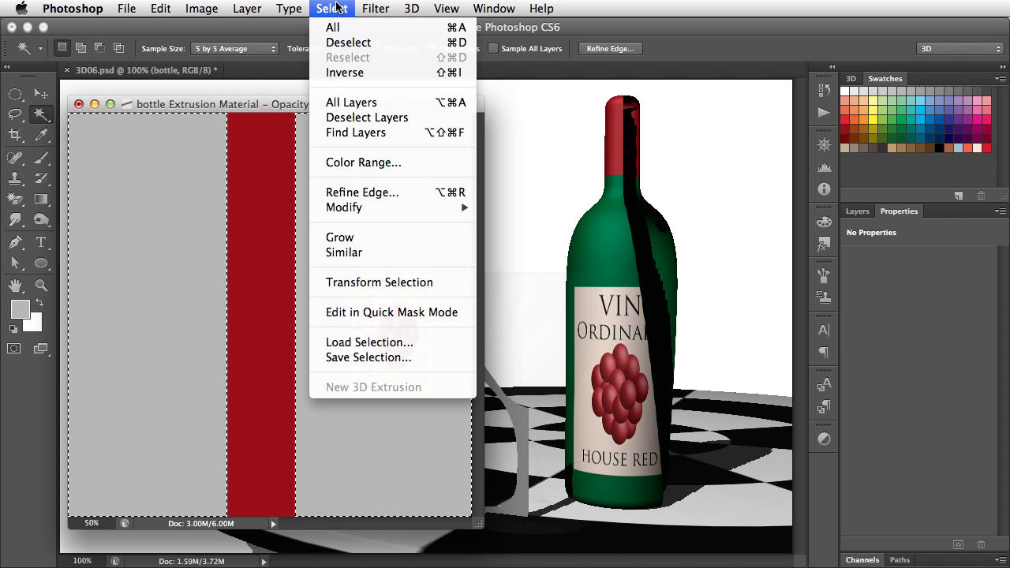
pyautogui.click(344, 72)
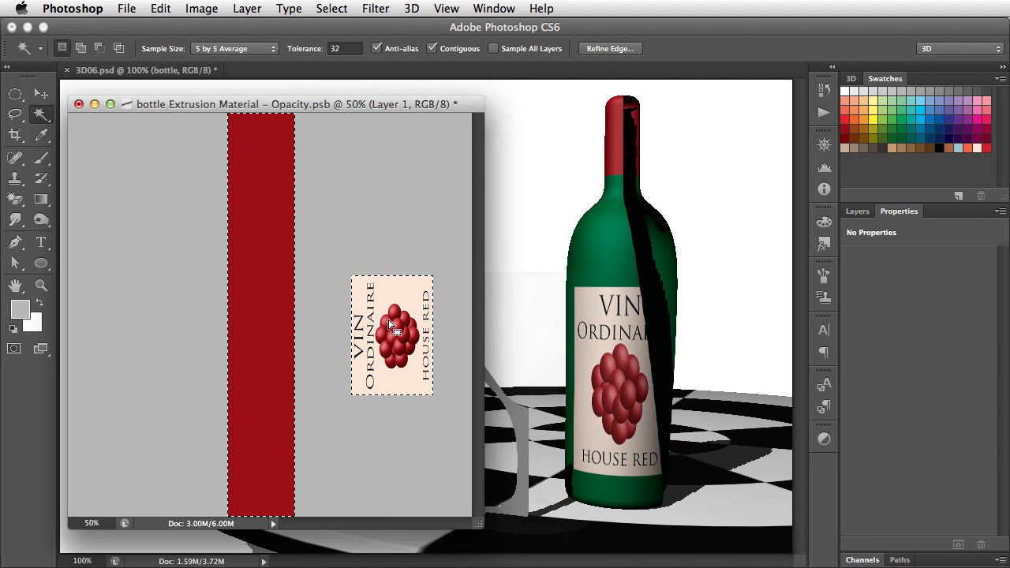
pyautogui.press('super+BackSpace')
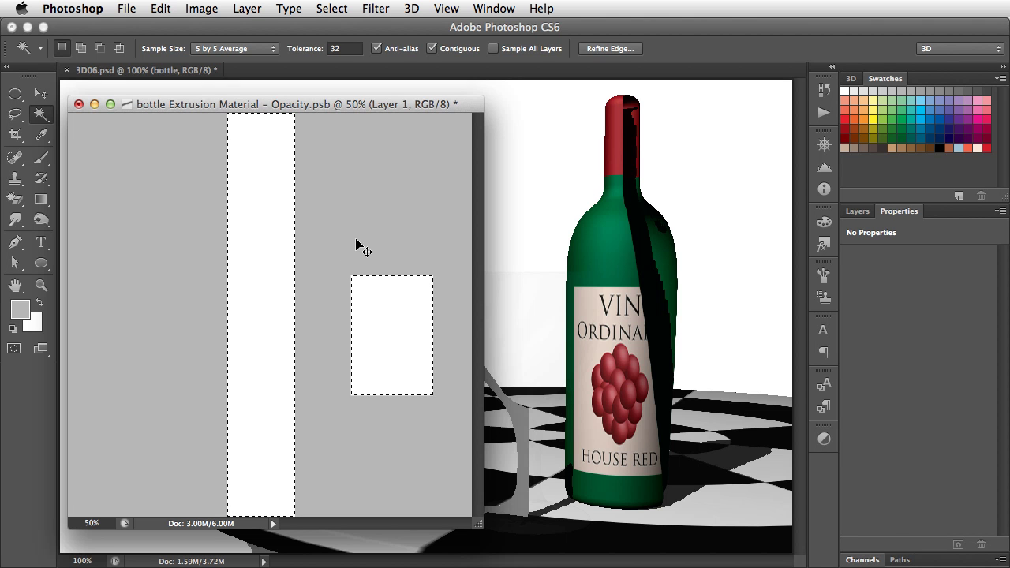
pyautogui.press('super+s')
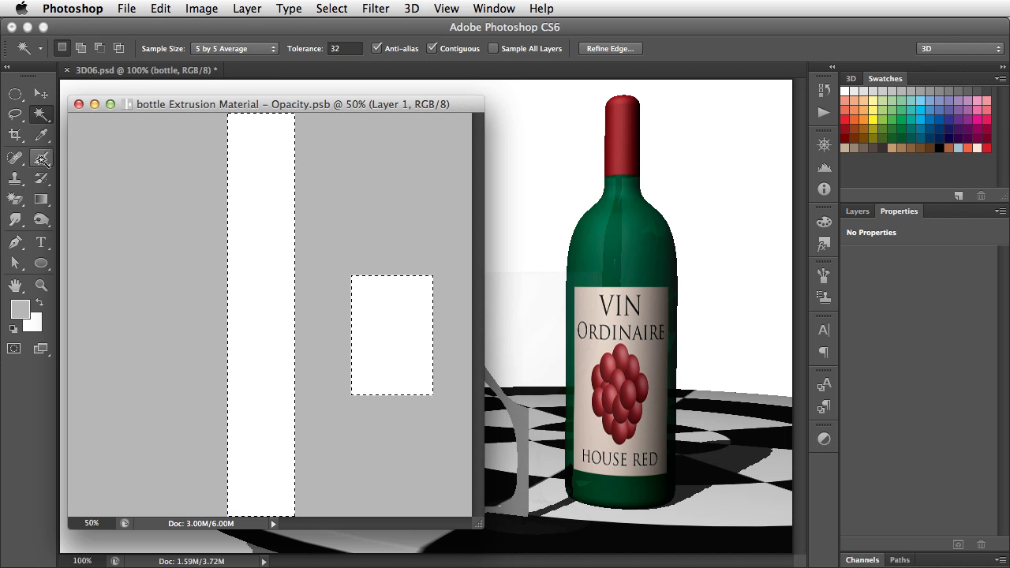
pyautogui.click(78, 104)
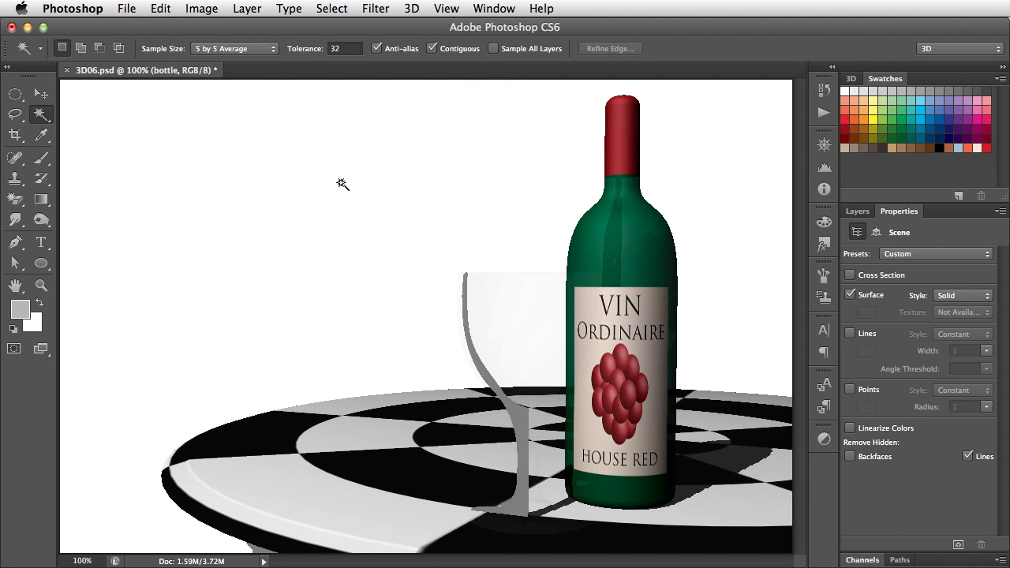
# Render the 3D scene and rotate the wine glass about its vertical axis until its flat profile is edge-on to the viewer
pyautogui.click(412, 8)
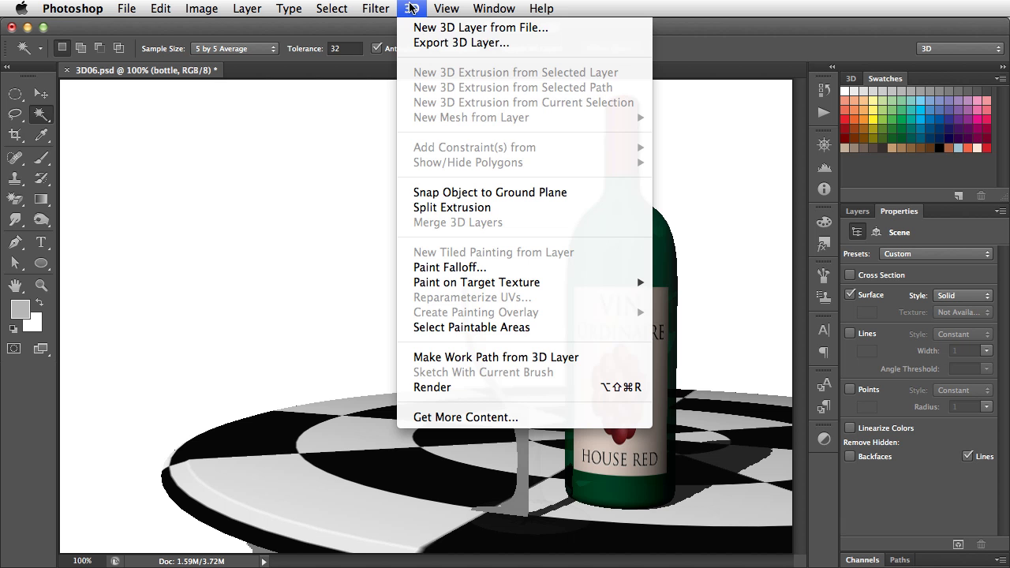
pyautogui.click(521, 388)
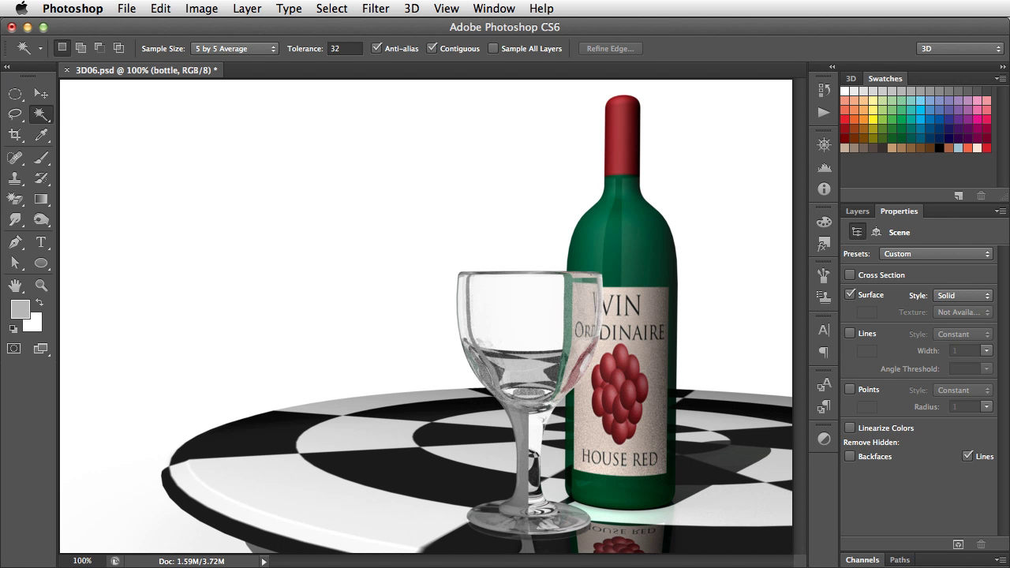
pyautogui.click(41, 95)
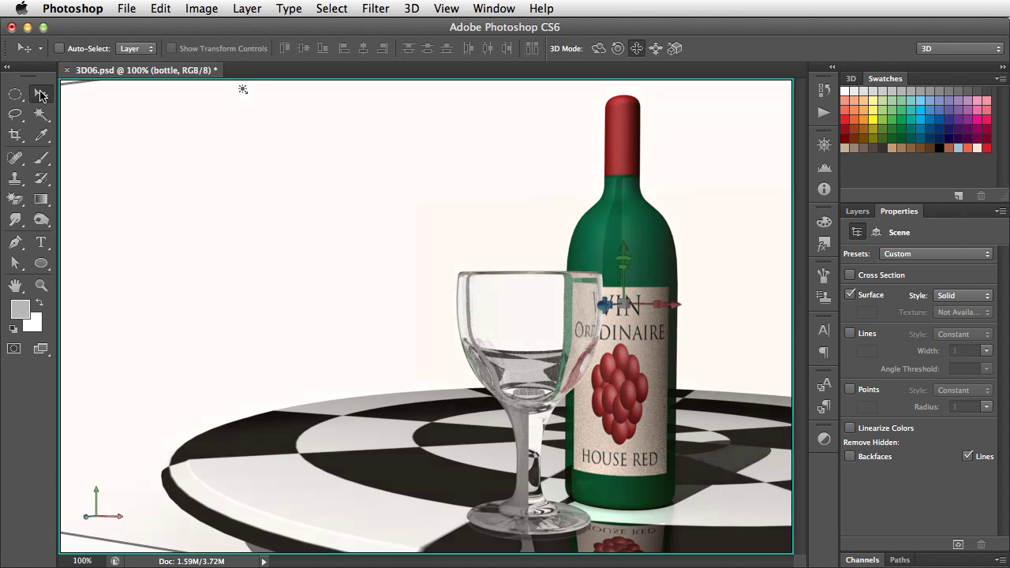
pyautogui.click(528, 339)
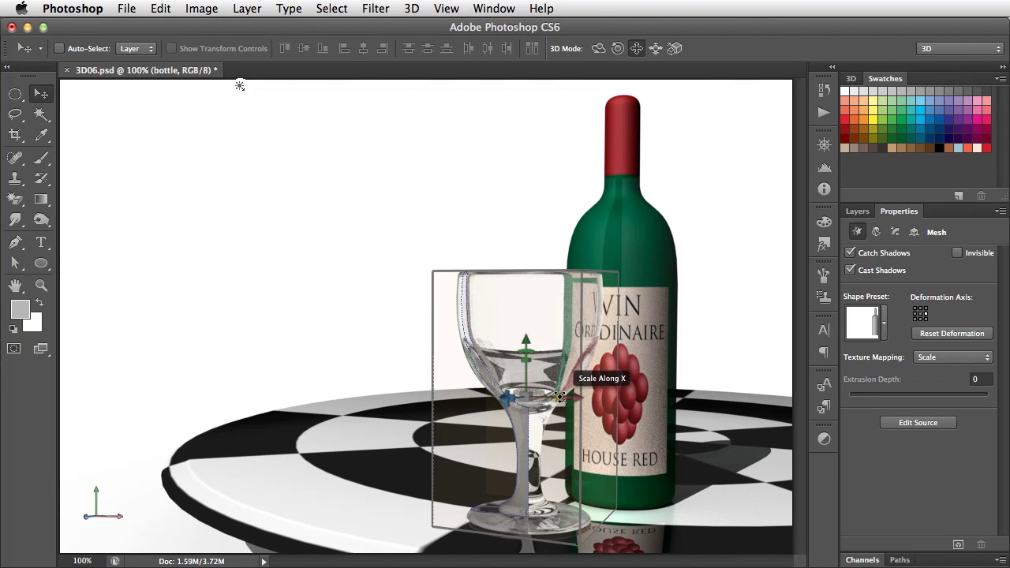
pyautogui.moveTo(569, 397); pyautogui.dragTo(268, 387)
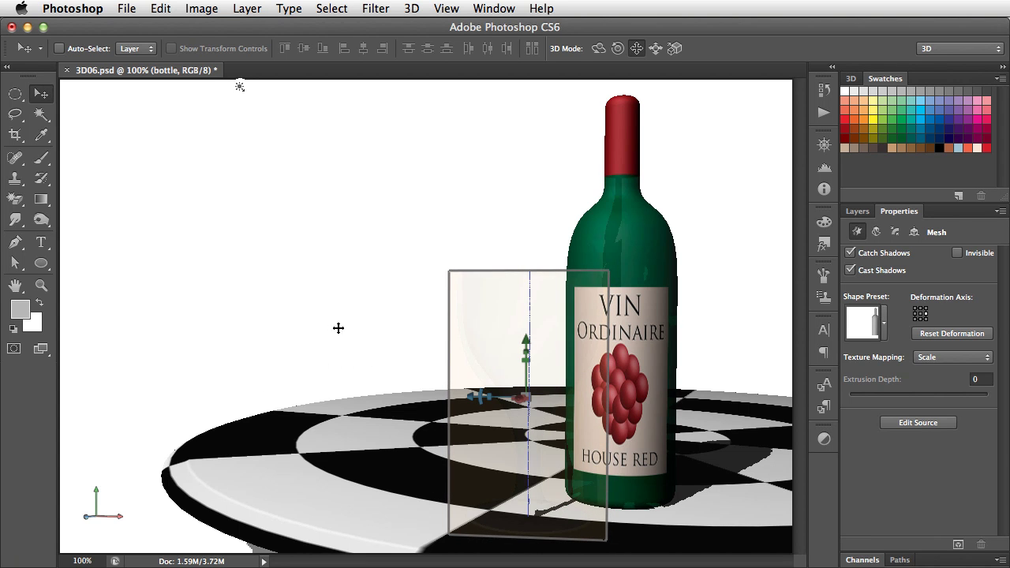
# Select the bottle's extrusion material and set its Shine to 65% and Reflection to 32%
pyautogui.click(638, 265)
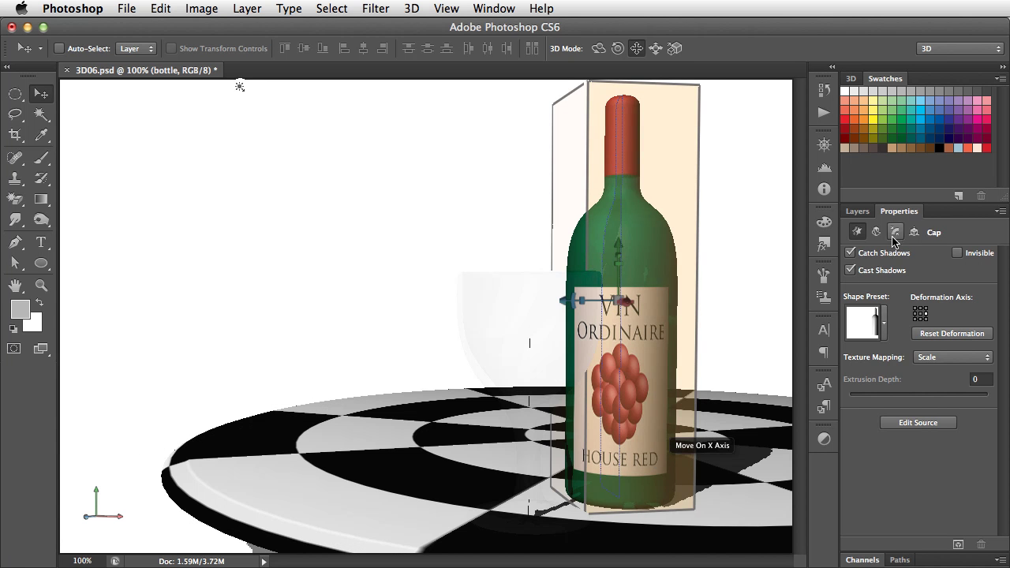
pyautogui.click(649, 270)
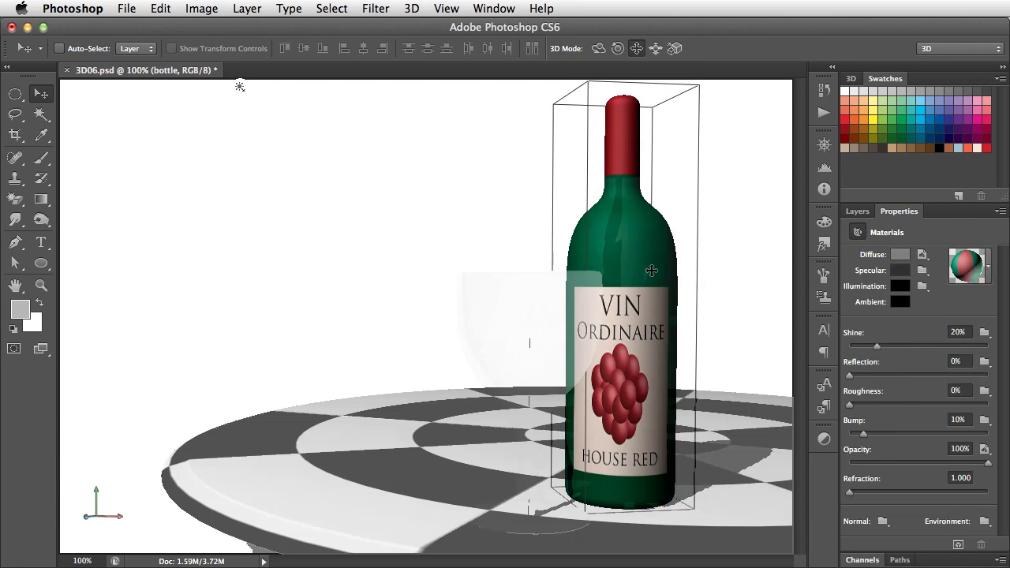
pyautogui.moveTo(902, 350); pyautogui.dragTo(939, 352)
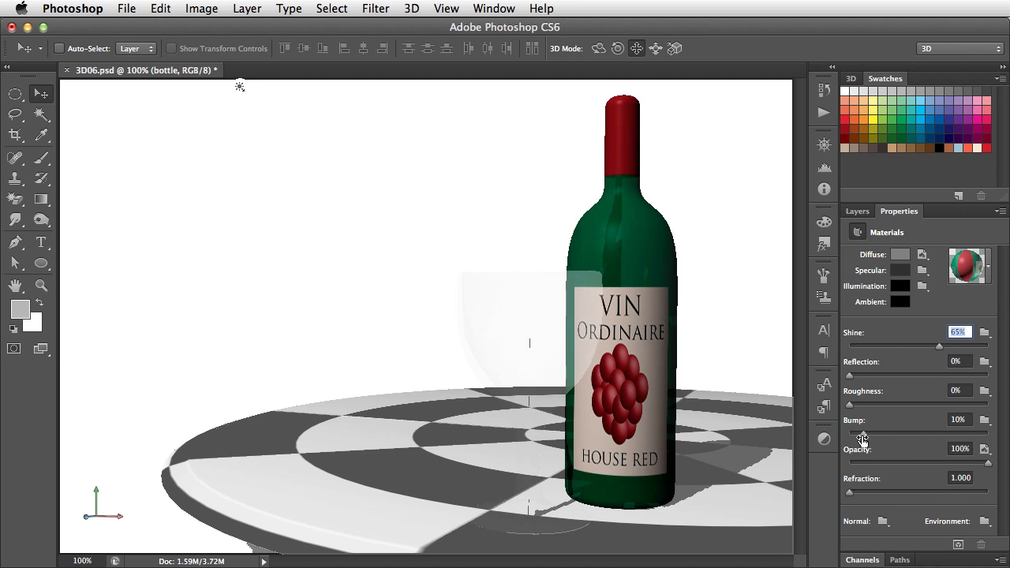
pyautogui.moveTo(853, 379); pyautogui.dragTo(892, 375)
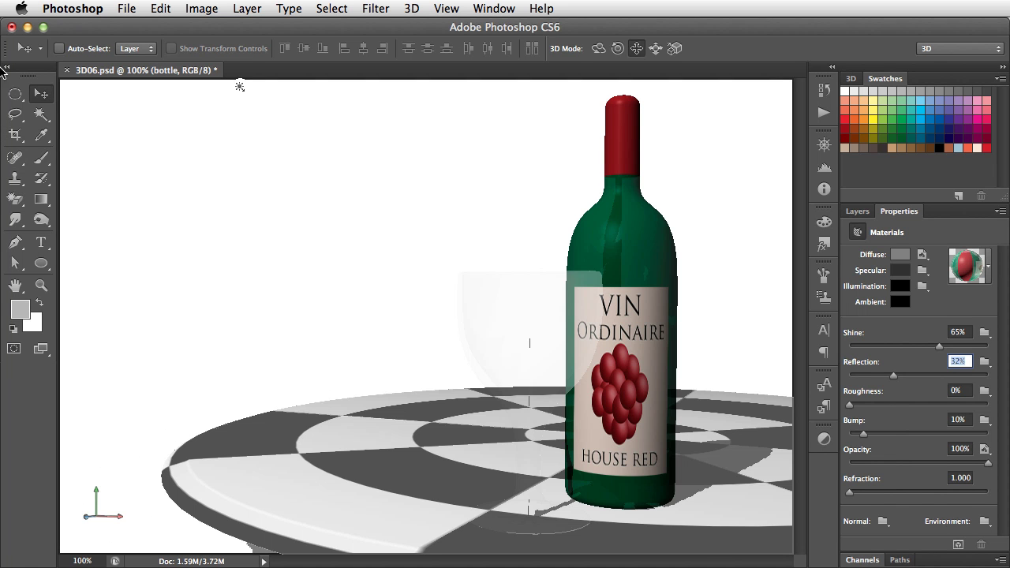
# Render only a rectangular marquee area around the wine glass bowl and upper bottle, and stop the render and deselect
pyautogui.click(15, 95)
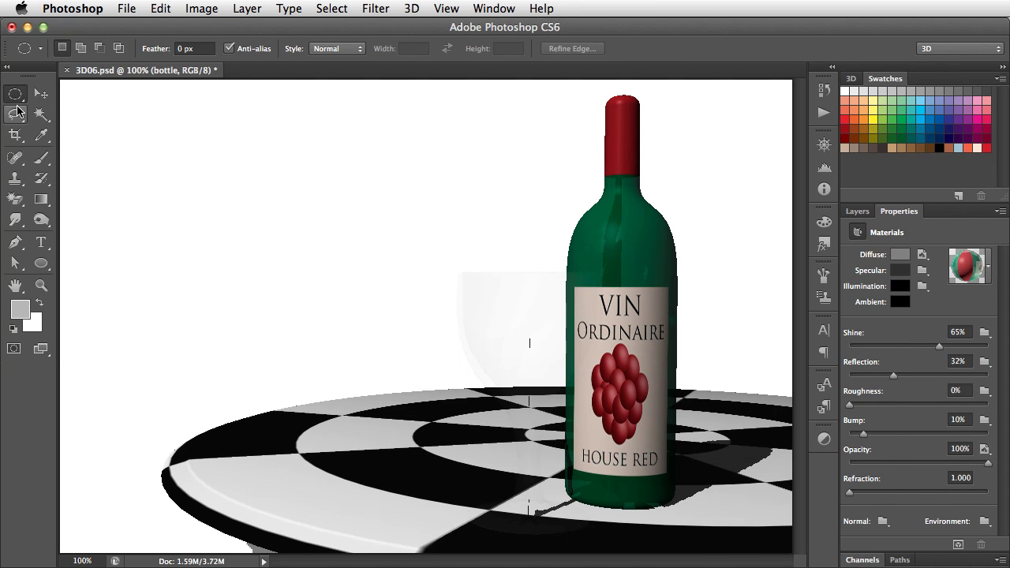
pyautogui.moveTo(513, 182); pyautogui.dragTo(696, 380)
pyautogui.click(411, 8)
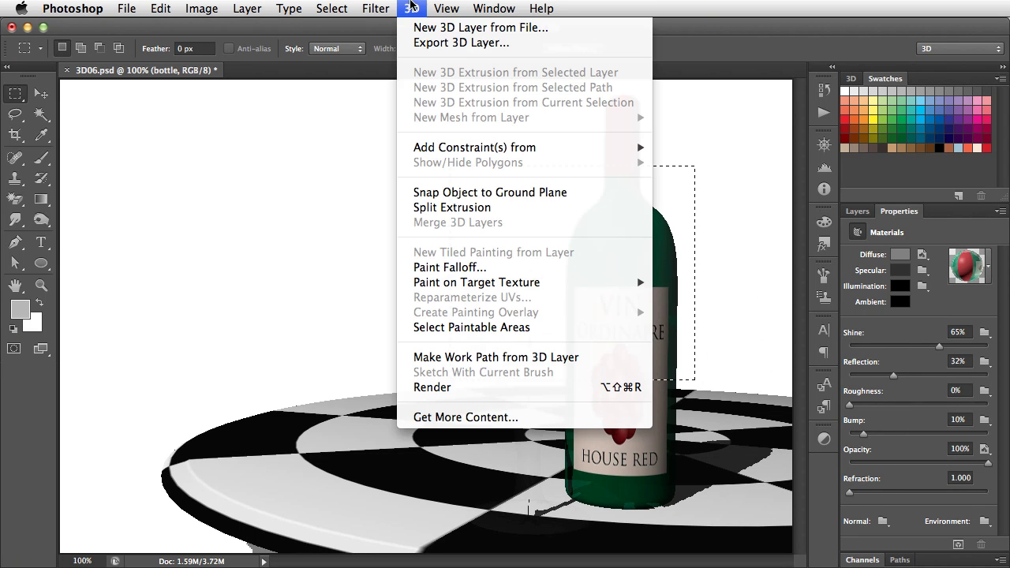
pyautogui.click(461, 387)
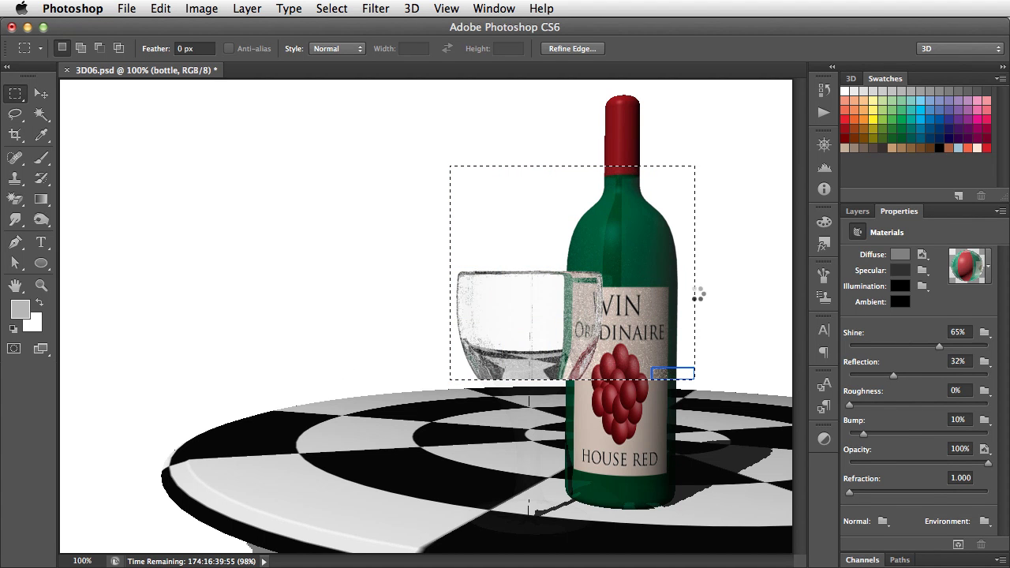
pyautogui.click(645, 292)
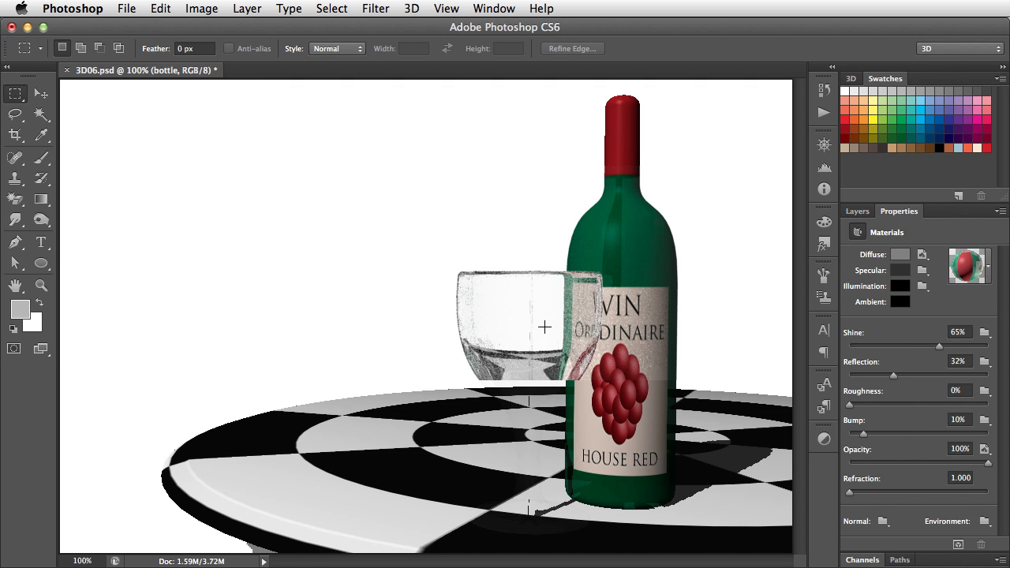
# Show the staircase photo on Layer 2 and render a larger rectangular area around the wine glass and bottle label
pyautogui.click(857, 211)
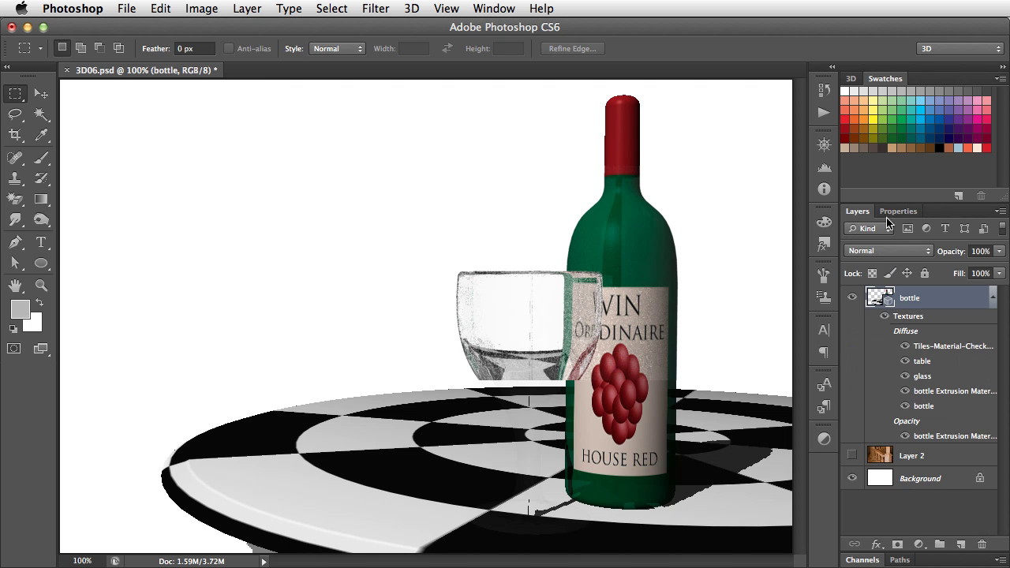
pyautogui.click(852, 457)
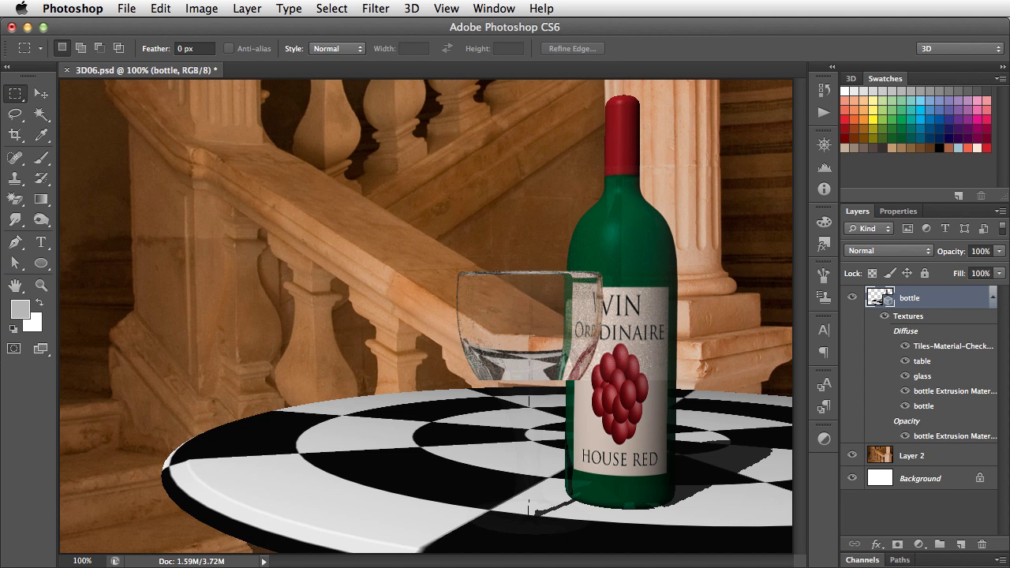
pyautogui.moveTo(407, 191); pyautogui.dragTo(716, 449)
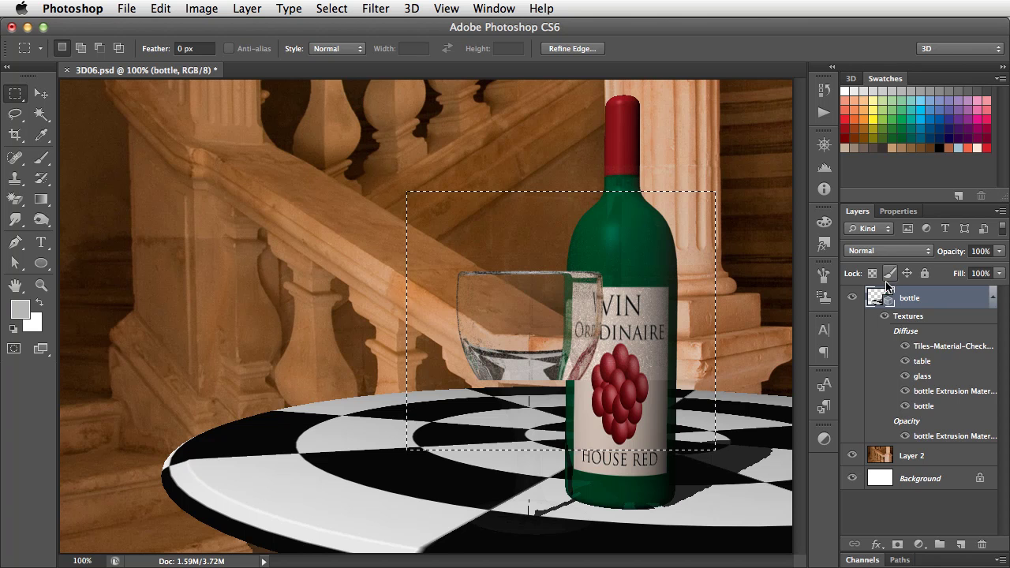
pyautogui.click(412, 8)
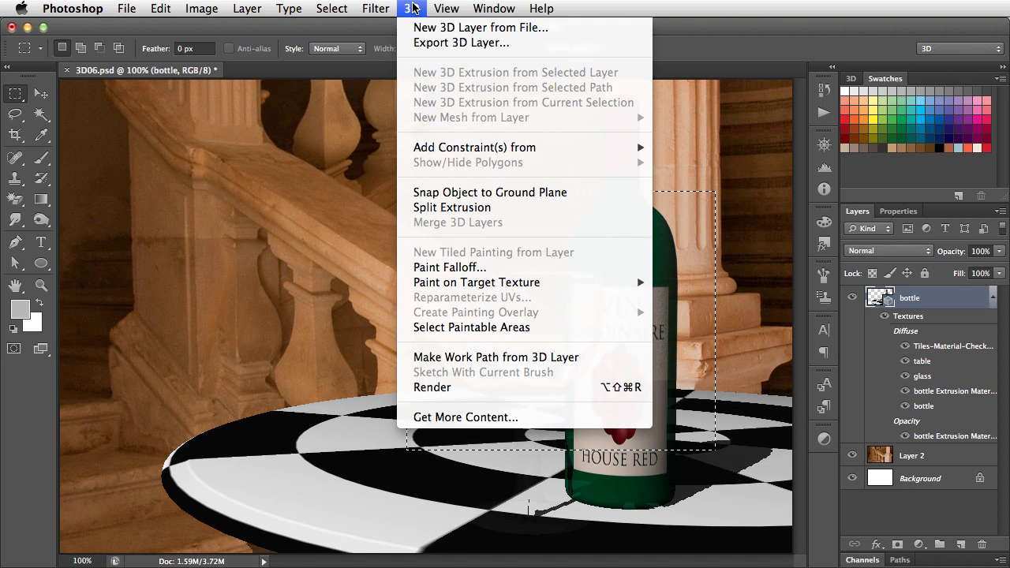
pyautogui.click(431, 387)
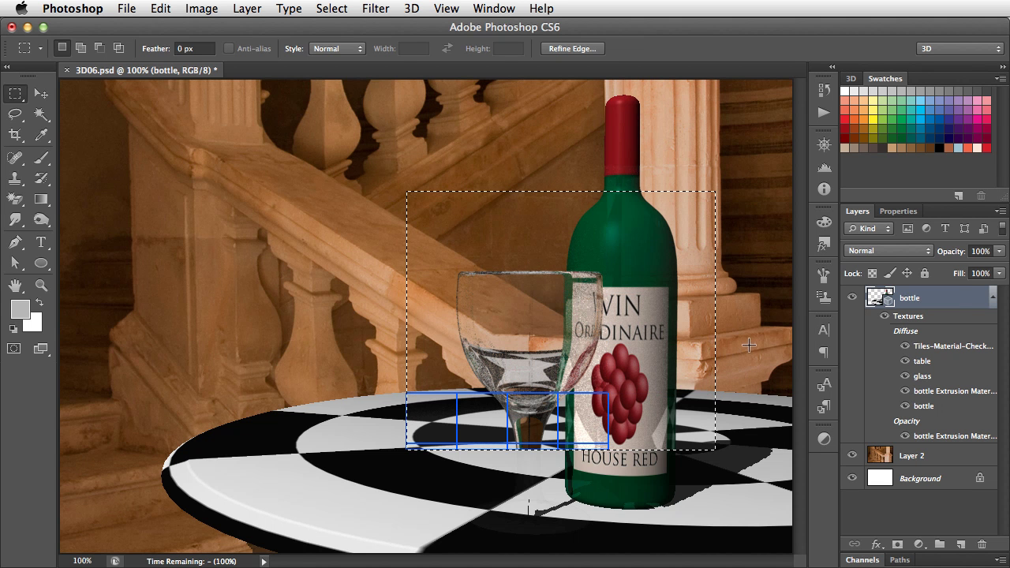
pyautogui.click(770, 471)
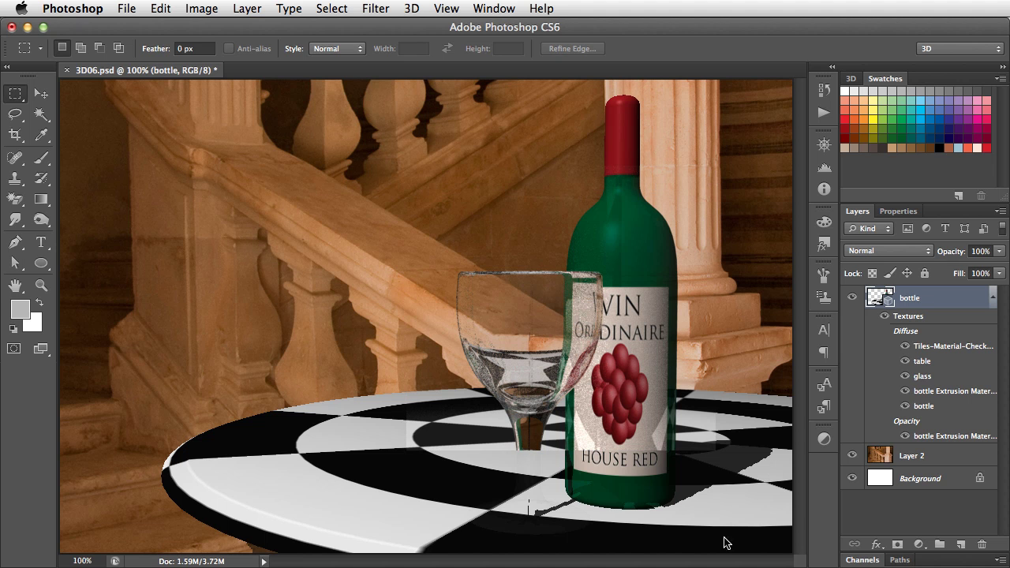
# Duplicate the staircase photo on Layer 2 and hide the original layer
pyautogui.click(896, 451)
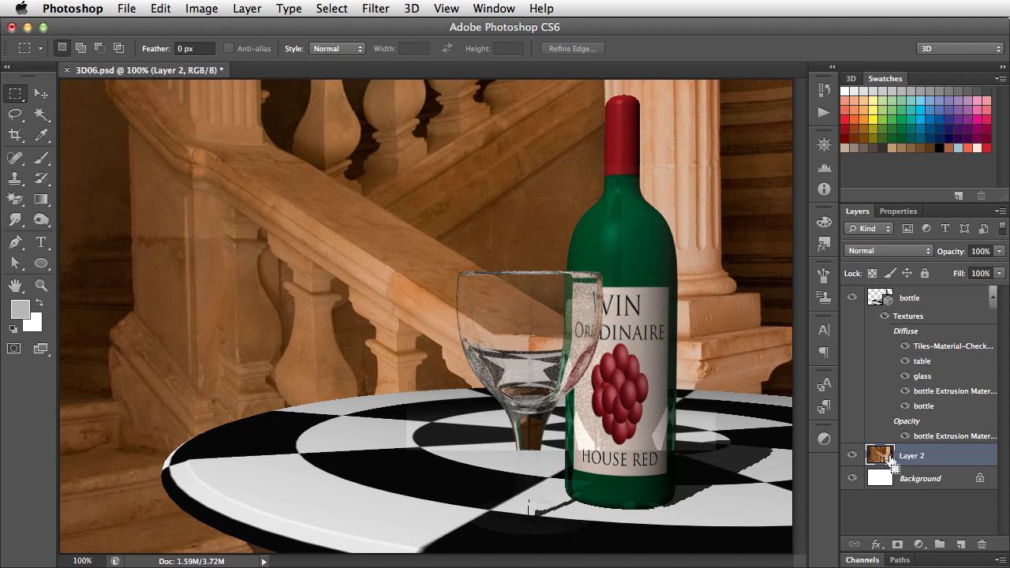
pyautogui.press('super+j')
pyautogui.click(851, 478)
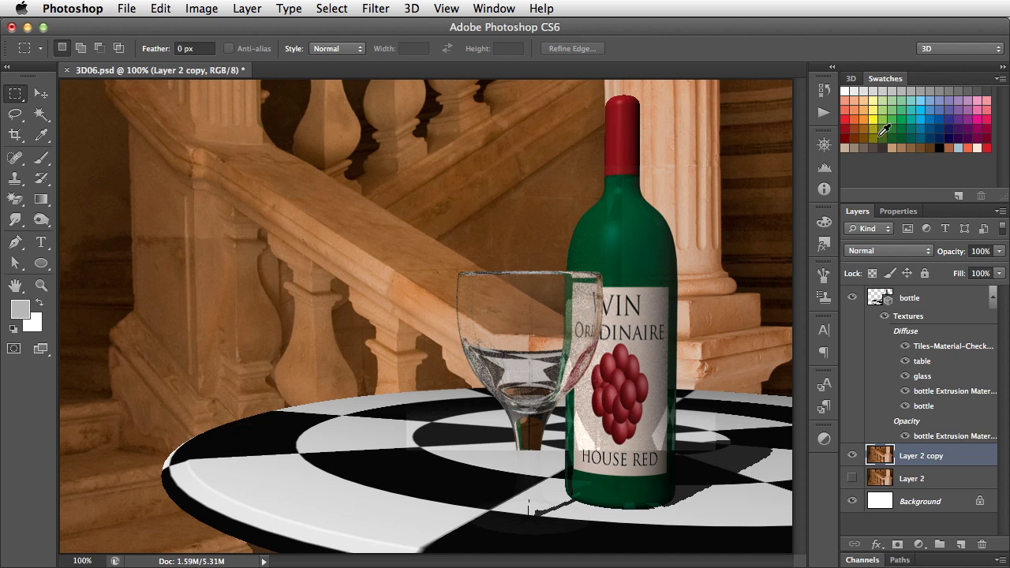
# Convert the copied staircase layer into a 3D postcard and move it above the bottle layer in the stack
pyautogui.click(855, 81)
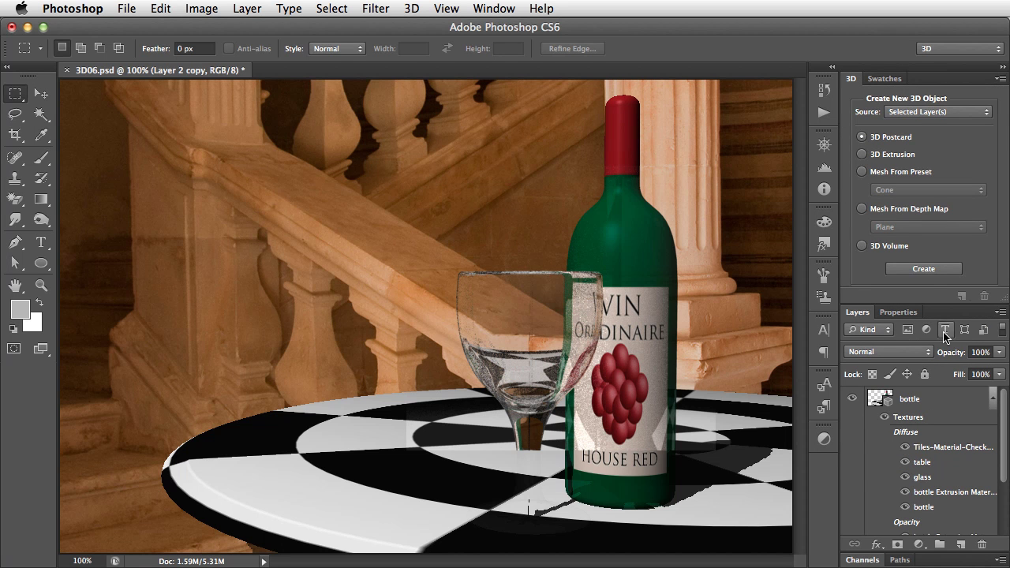
pyautogui.click(924, 271)
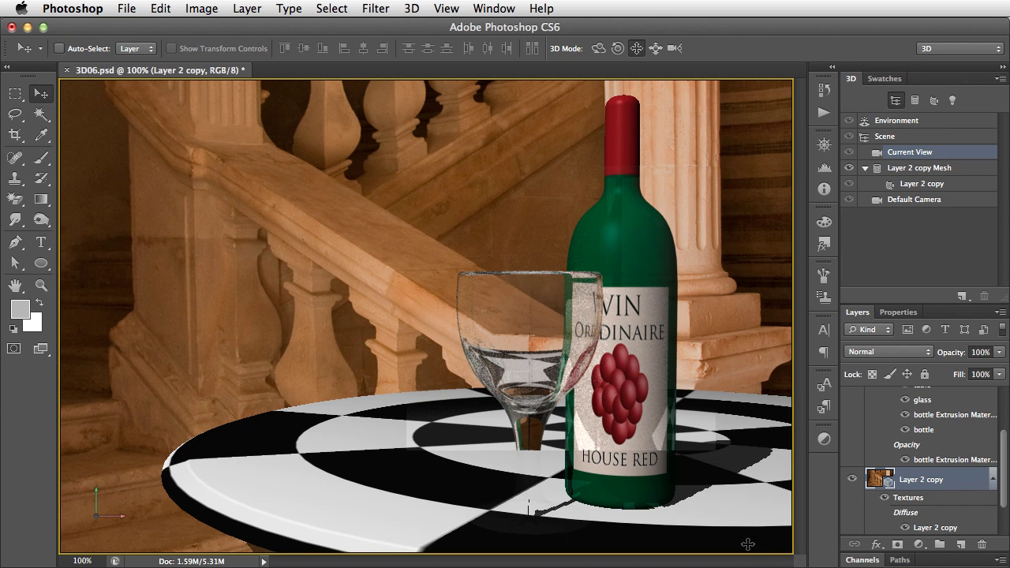
pyautogui.click(874, 483)
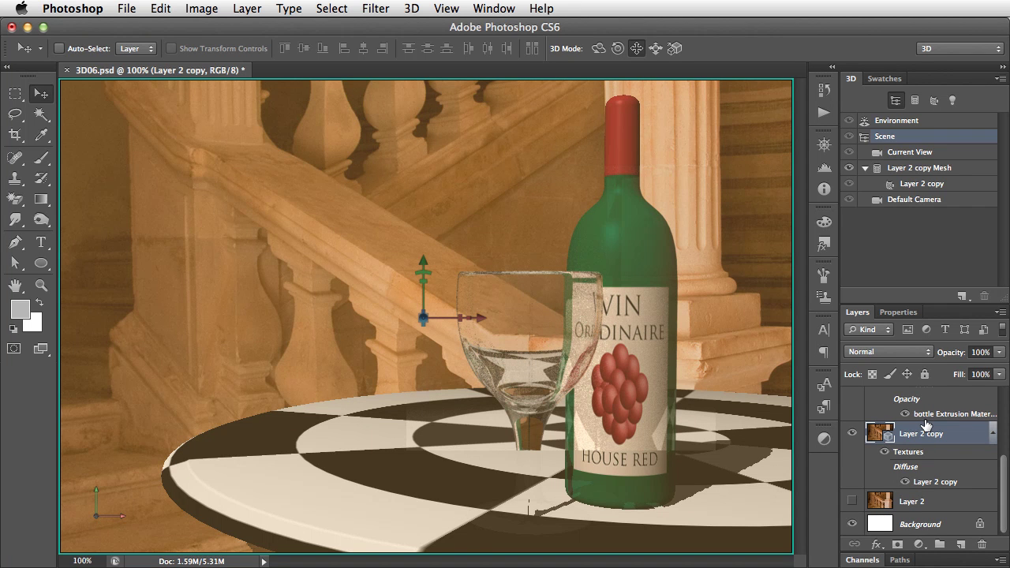
pyautogui.moveTo(926, 426); pyautogui.dragTo(916, 404)
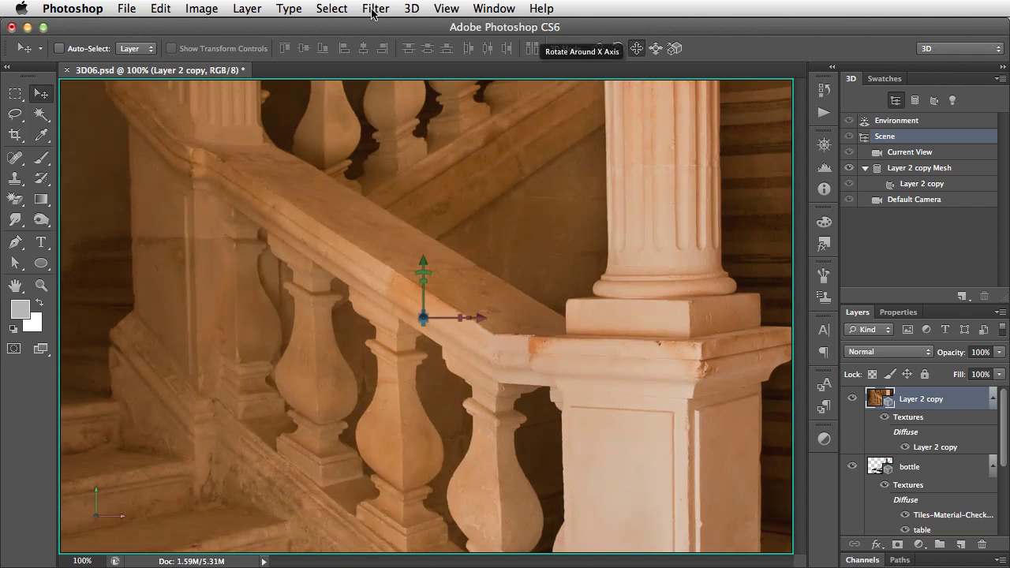
# Merge the staircase postcard layer and the bottle layer into a single 3D layer
pyautogui.click(413, 8)
pyautogui.click(414, 9)
pyautogui.keyDown('shift'); pyautogui.click(886, 469); pyautogui.keyUp('shift')
pyautogui.click(410, 10)
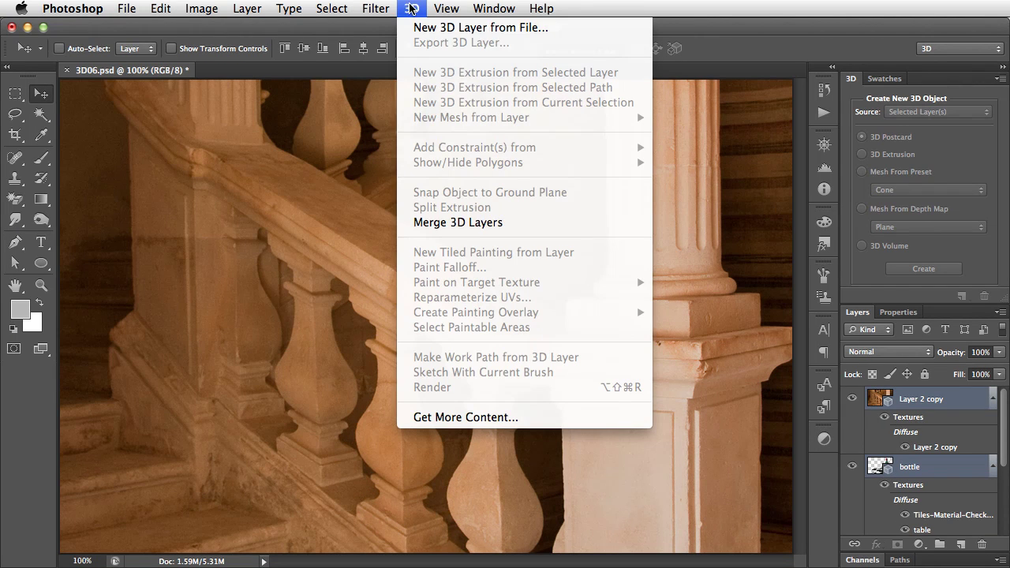
pyautogui.click(433, 221)
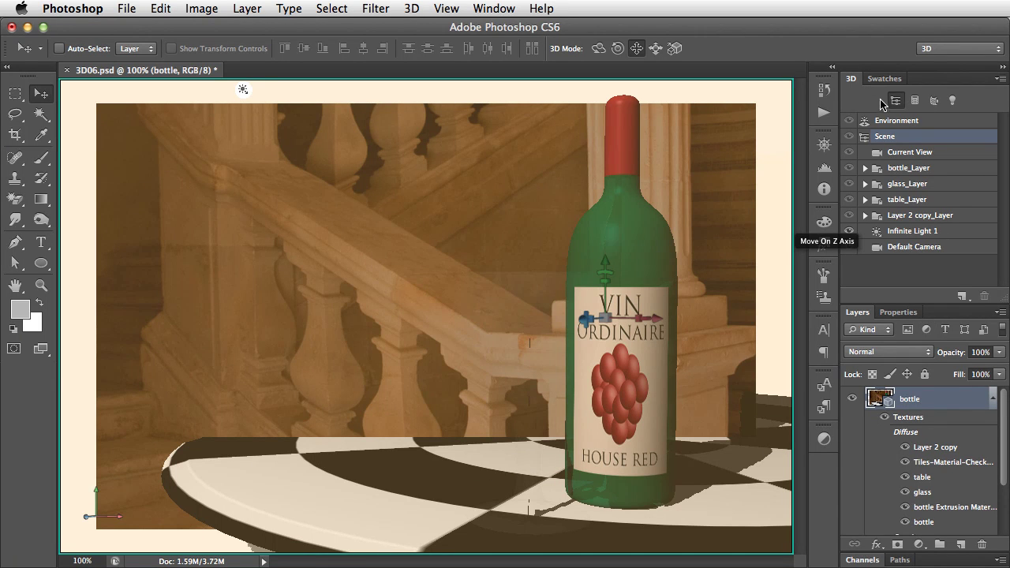
# Push the Layer 2 copy mesh back along the Z axis behind the table and enlarge it to fill the canvas
pyautogui.click(874, 216)
pyautogui.click(866, 215)
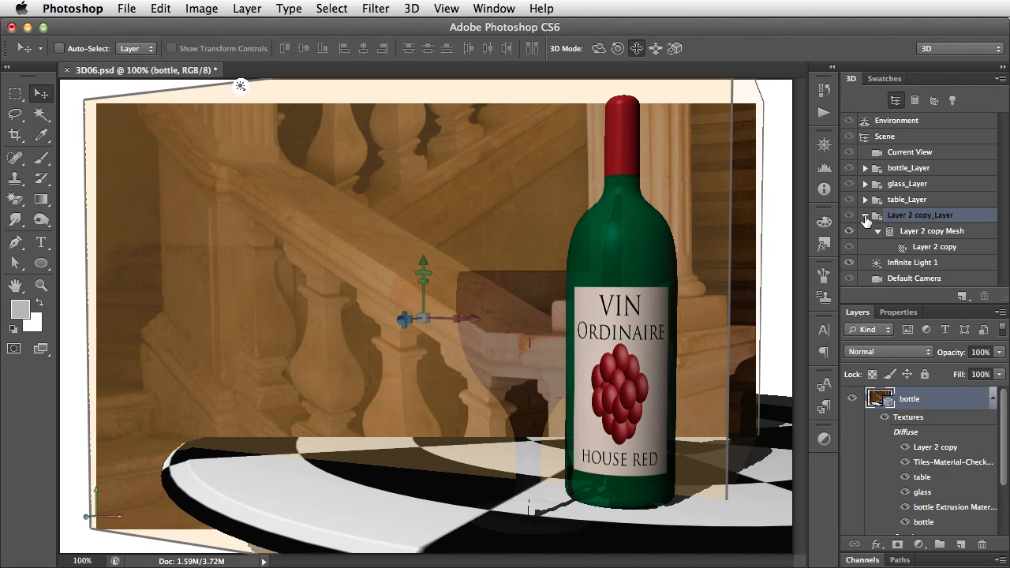
pyautogui.click(891, 234)
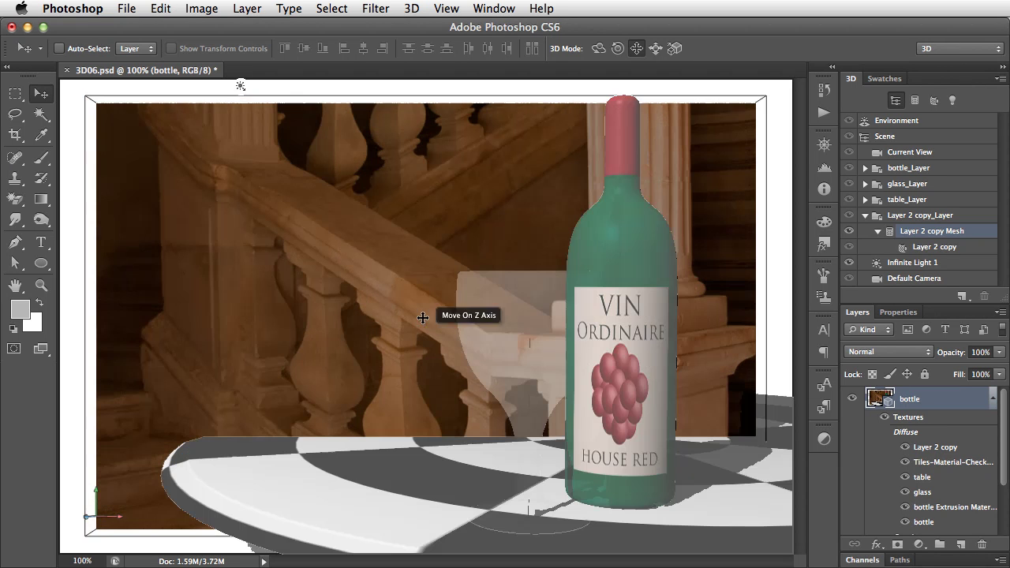
pyautogui.click(422, 321)
pyautogui.click(431, 314)
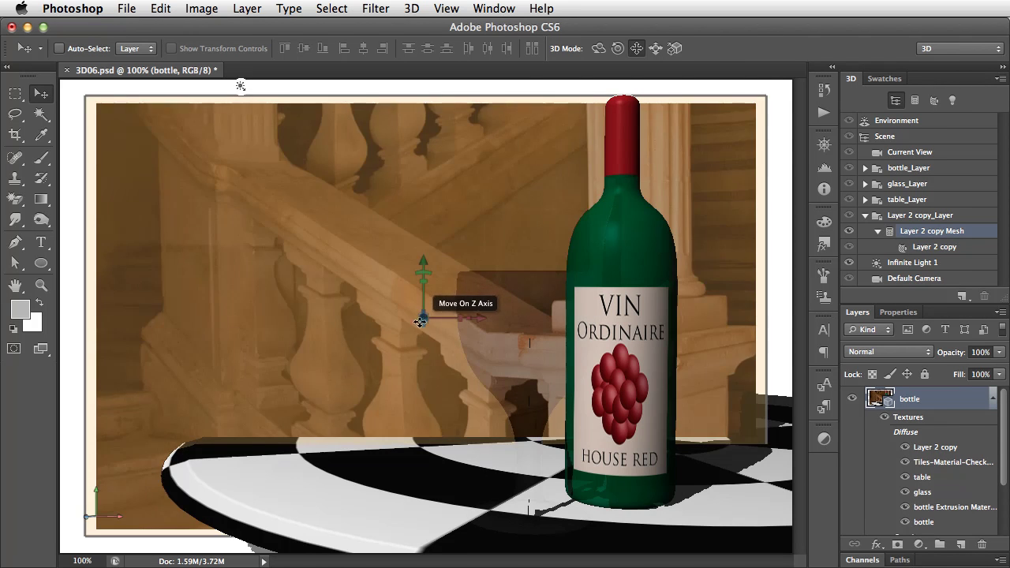
pyautogui.moveTo(423, 319); pyautogui.dragTo(553, 31)
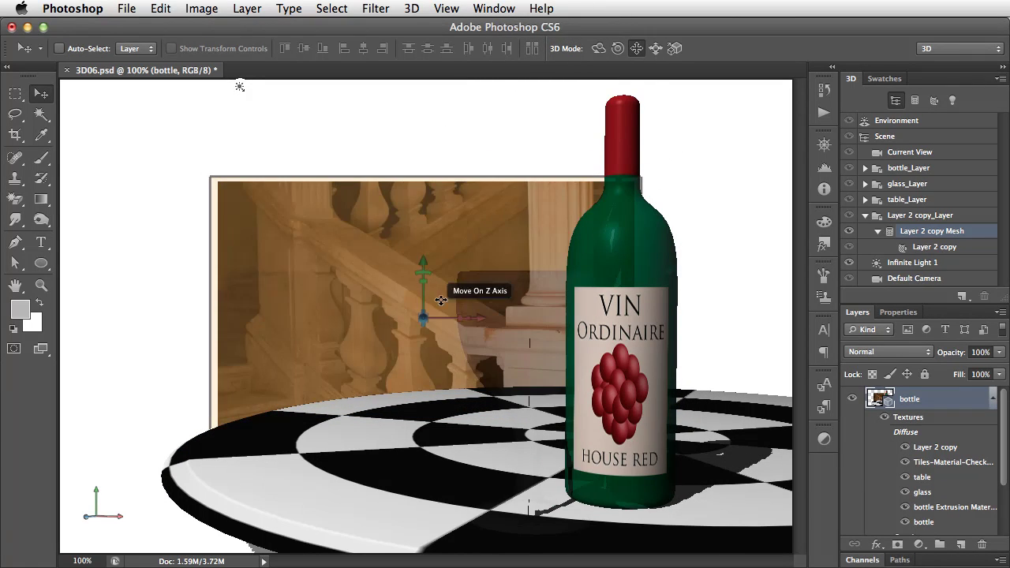
pyautogui.moveTo(423, 317); pyautogui.dragTo(785, 93)
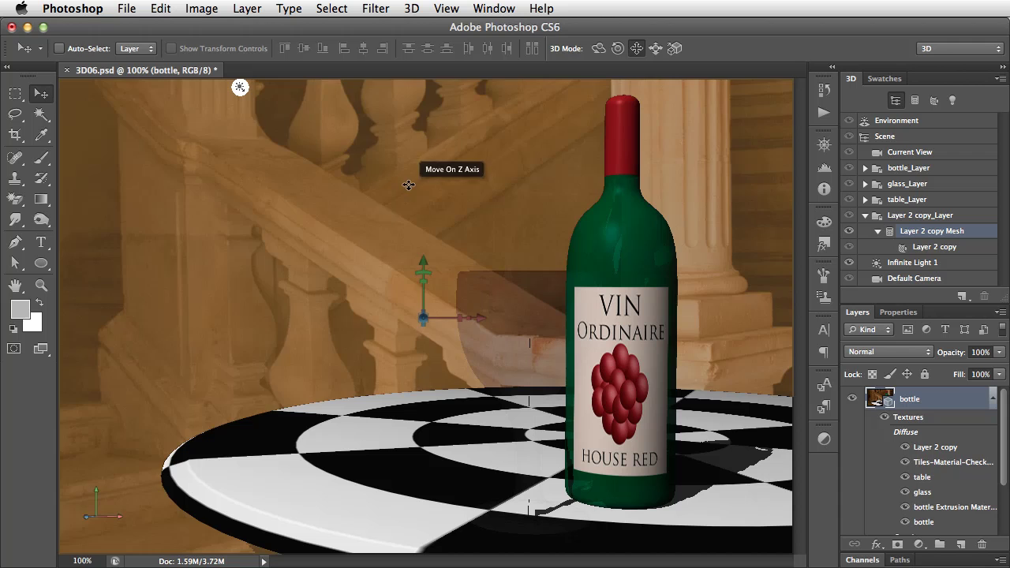
# Render only a rectangular marquee area around the wine glass bowl and the bottle's shoulder and label, and deselect
pyautogui.press('m')
pyautogui.moveTo(396, 178); pyautogui.dragTo(696, 391)
pyautogui.click(411, 8)
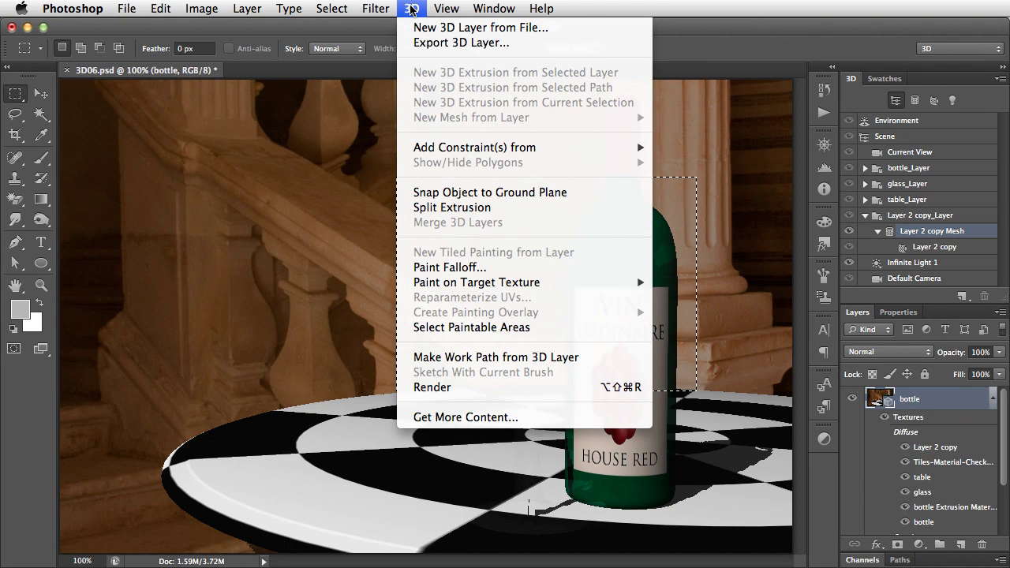
pyautogui.click(453, 388)
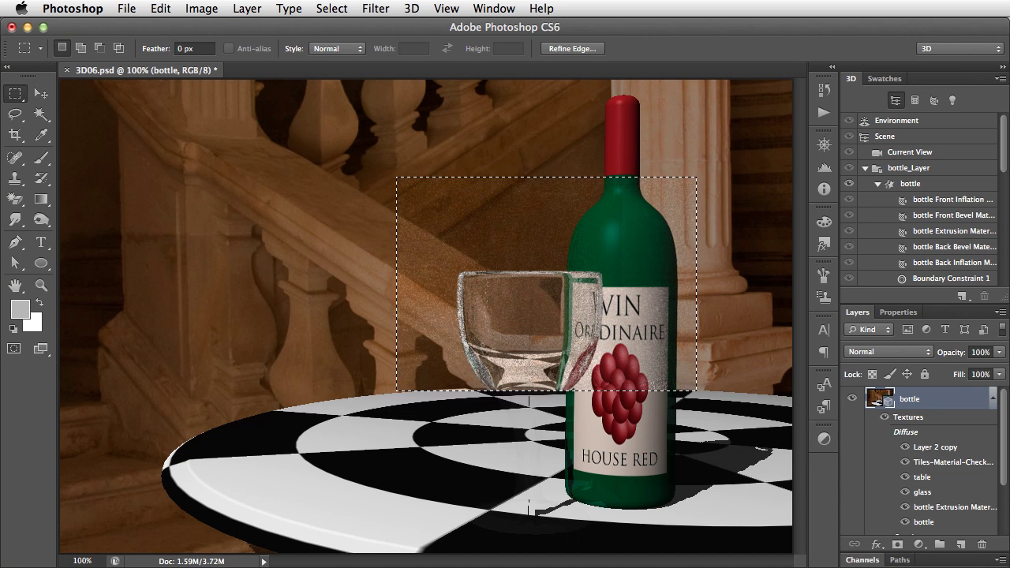
pyautogui.press('super+d')
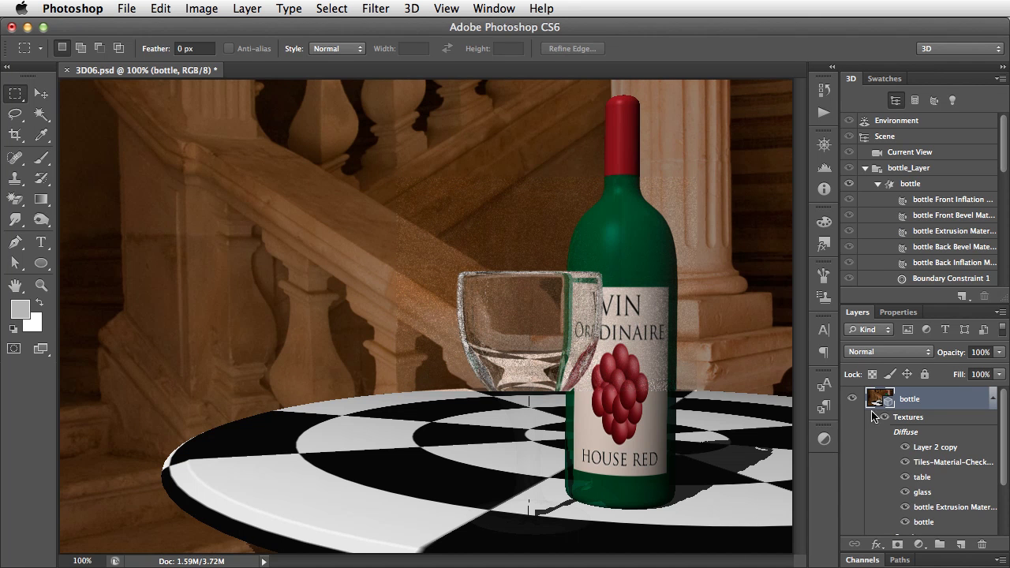
# Select the bottle's extrusion material and open its opacity texture for editing
pyautogui.click(910, 185)
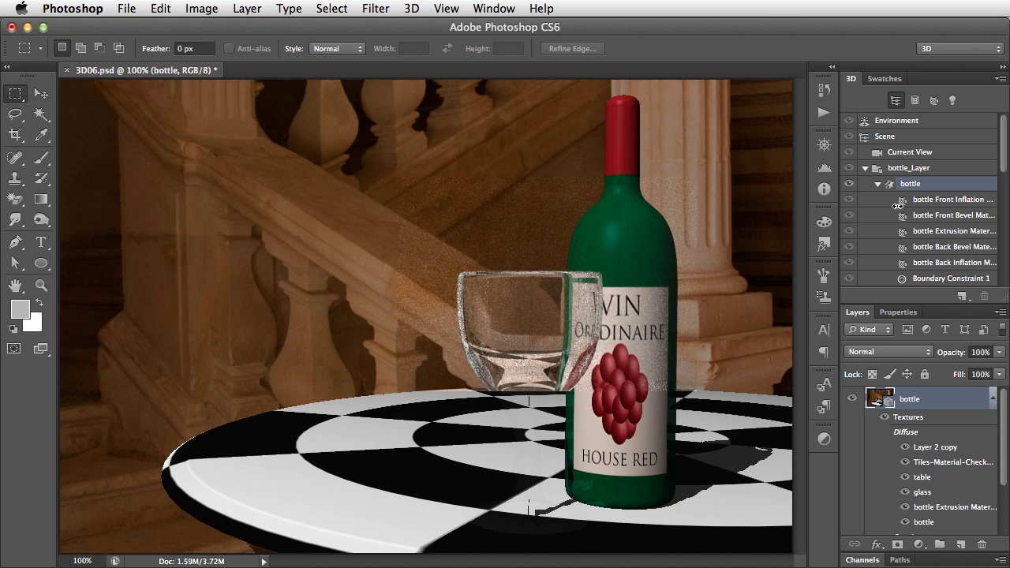
pyautogui.press('v')
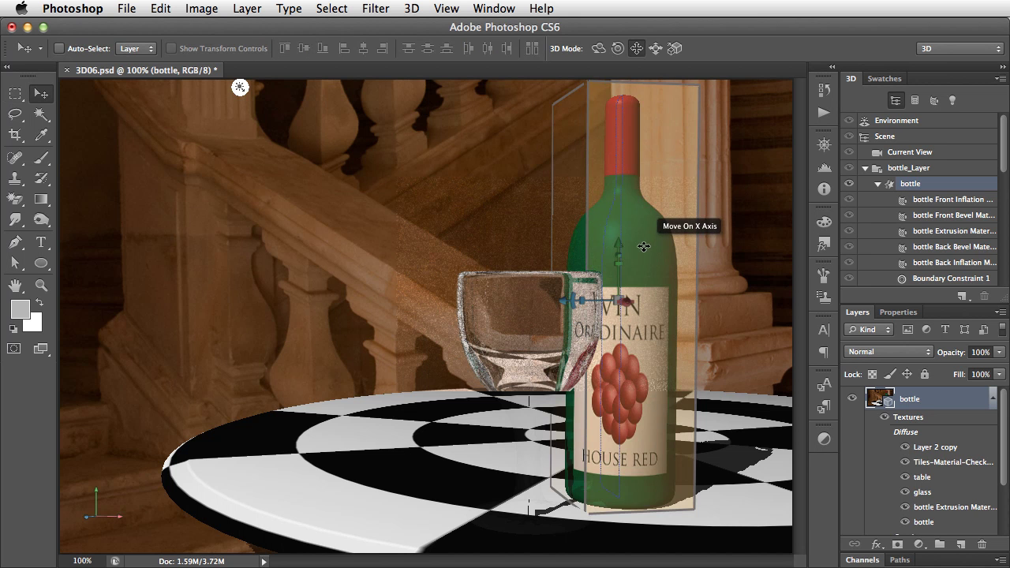
pyautogui.click(660, 258)
pyautogui.click(884, 311)
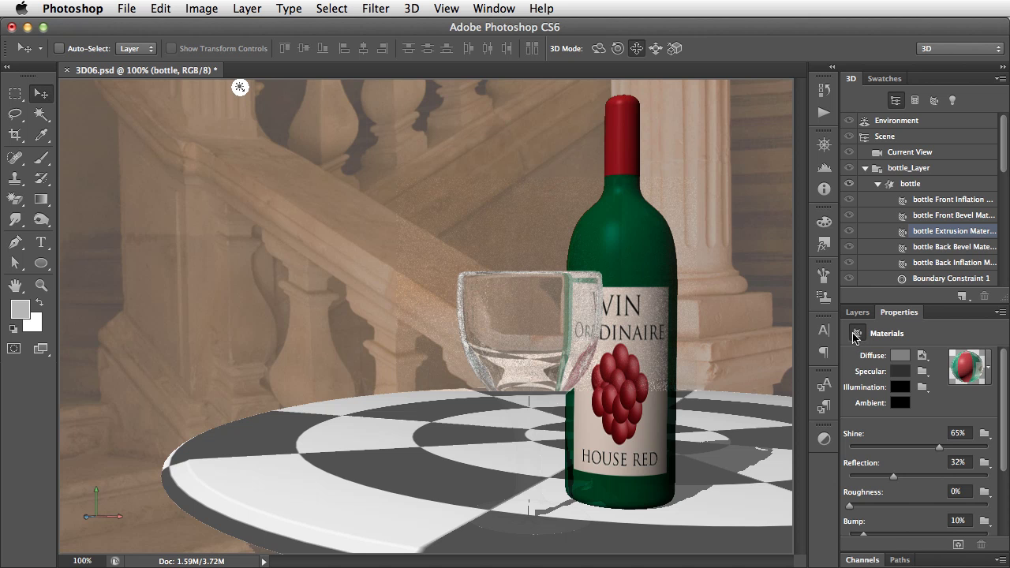
pyautogui.moveTo(1008, 417); pyautogui.dragTo(1008, 478)
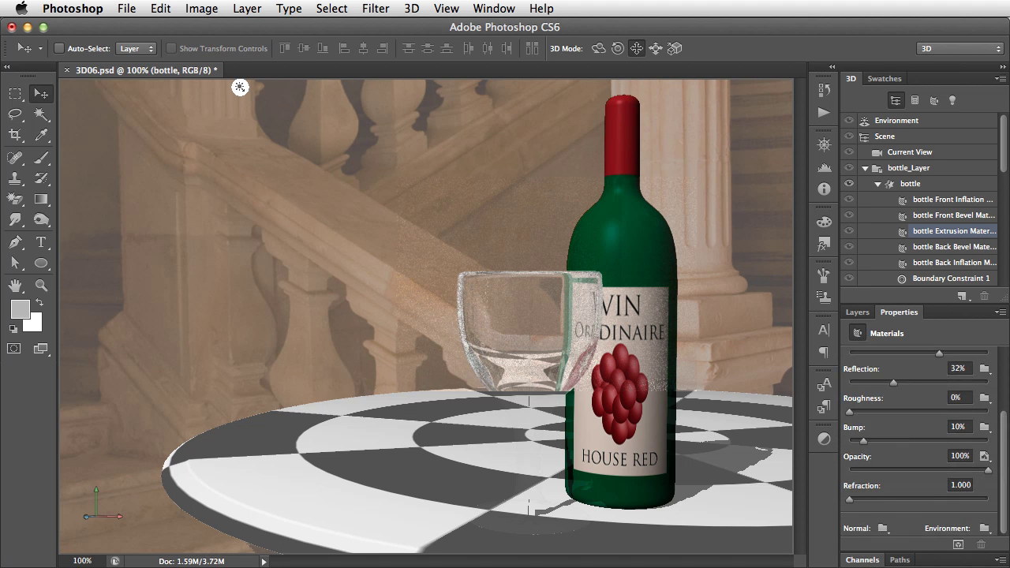
pyautogui.click(985, 457)
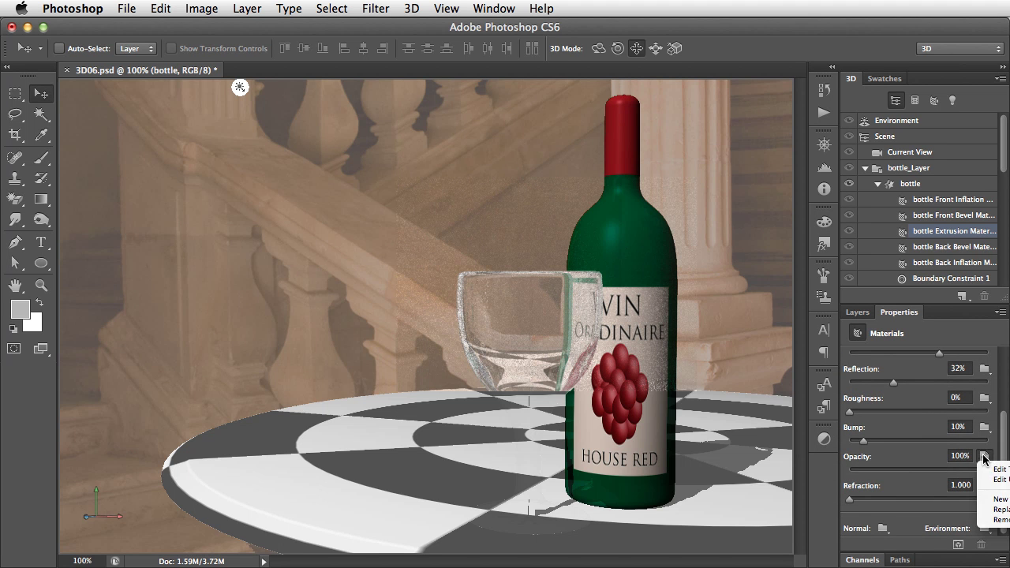
pyautogui.click(993, 471)
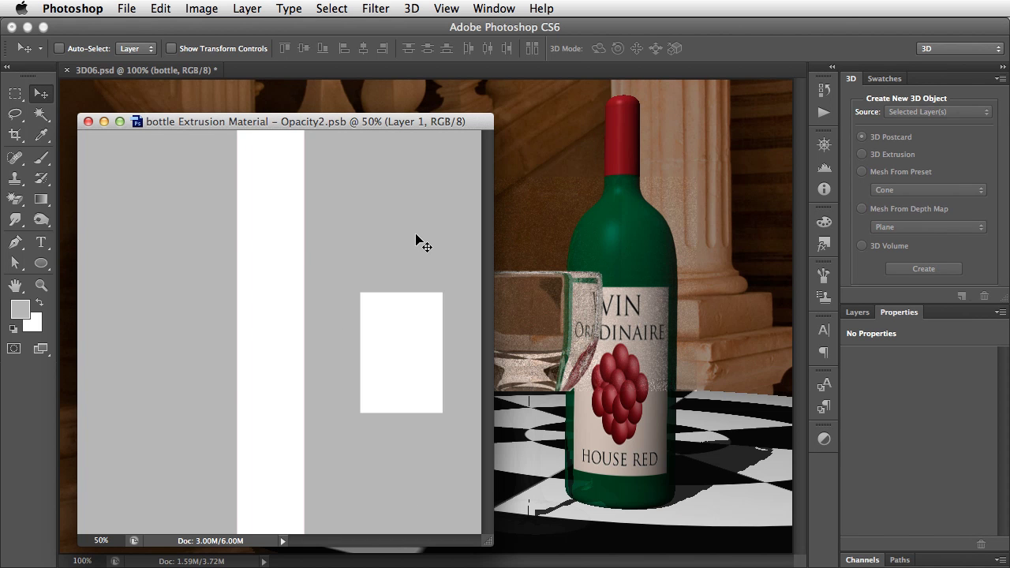
# Darken the opacity texture's gray areas with Curves, mapping input 153 to output 83, and save and close the texture
pyautogui.press('super+m')
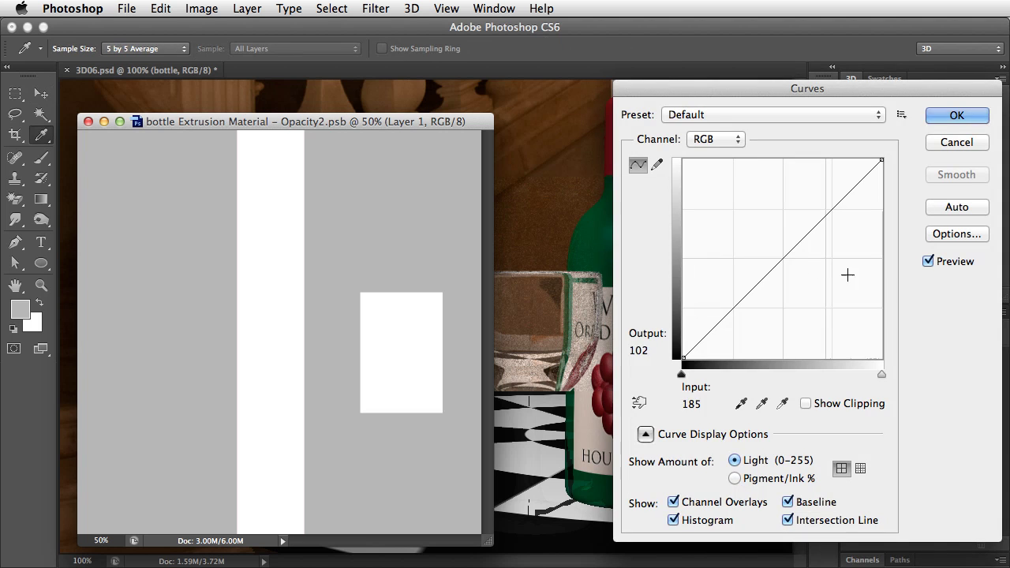
pyautogui.moveTo(777, 263); pyautogui.dragTo(802, 294)
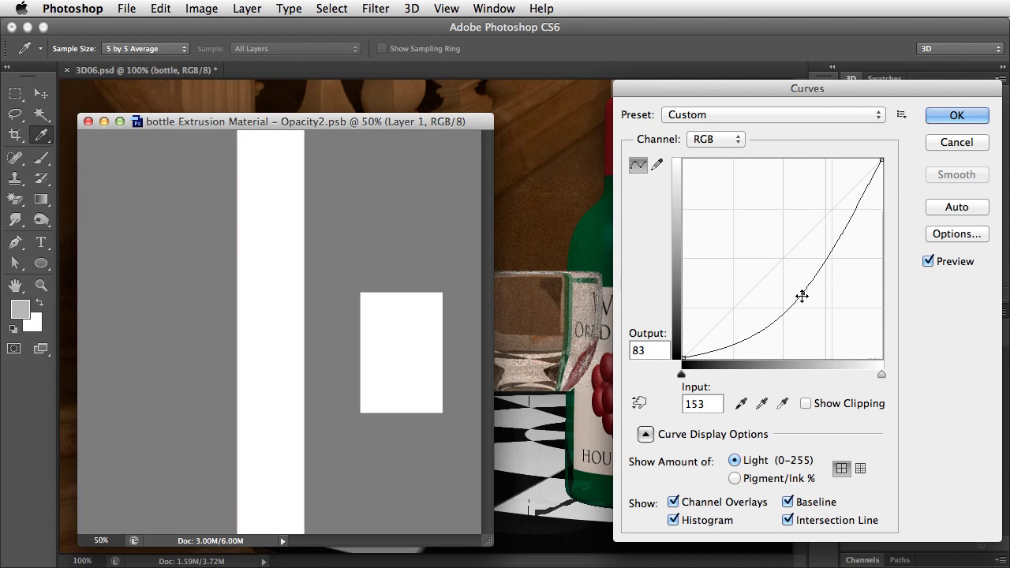
pyautogui.click(957, 116)
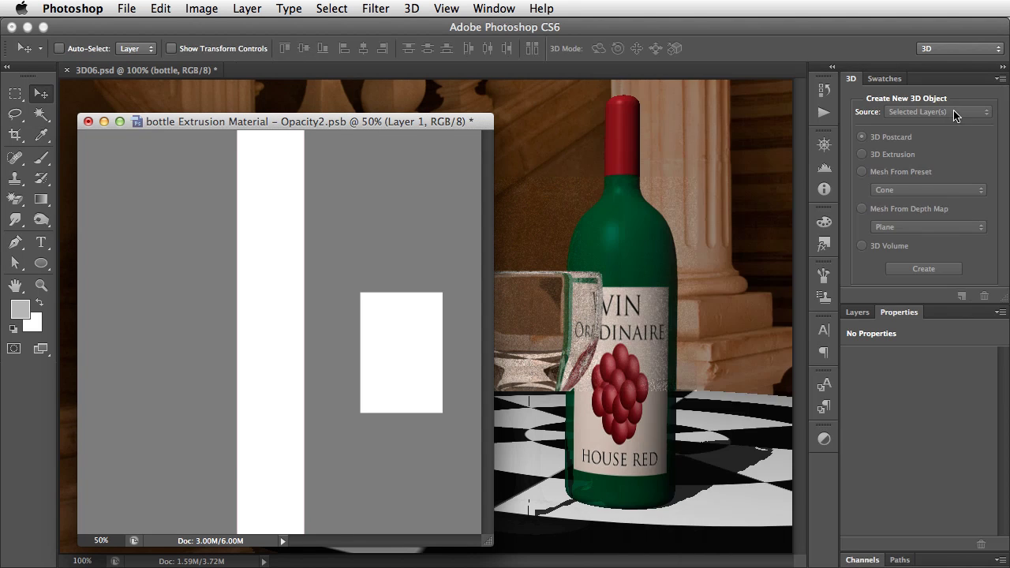
pyautogui.click(125, 9)
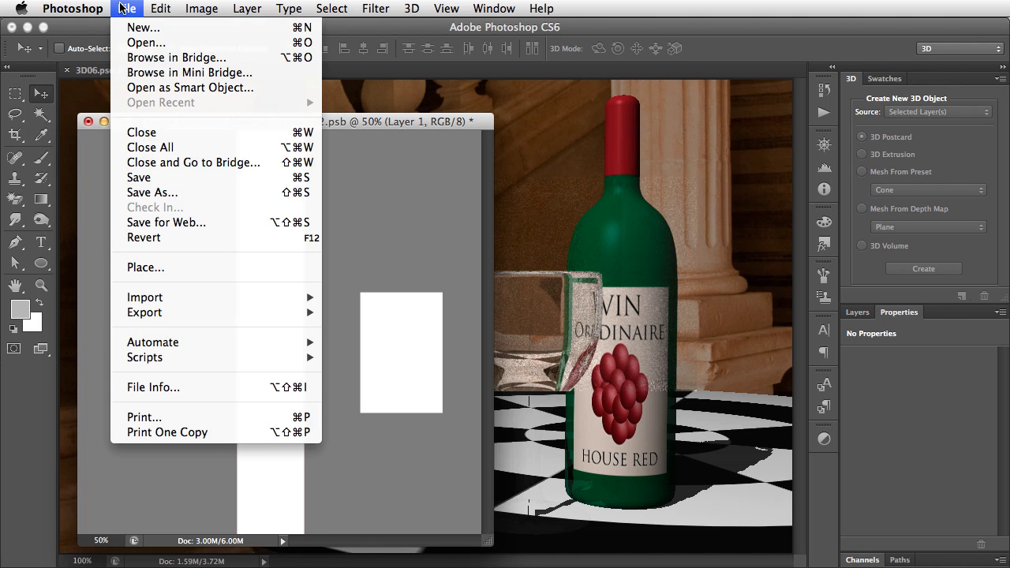
pyautogui.click(165, 179)
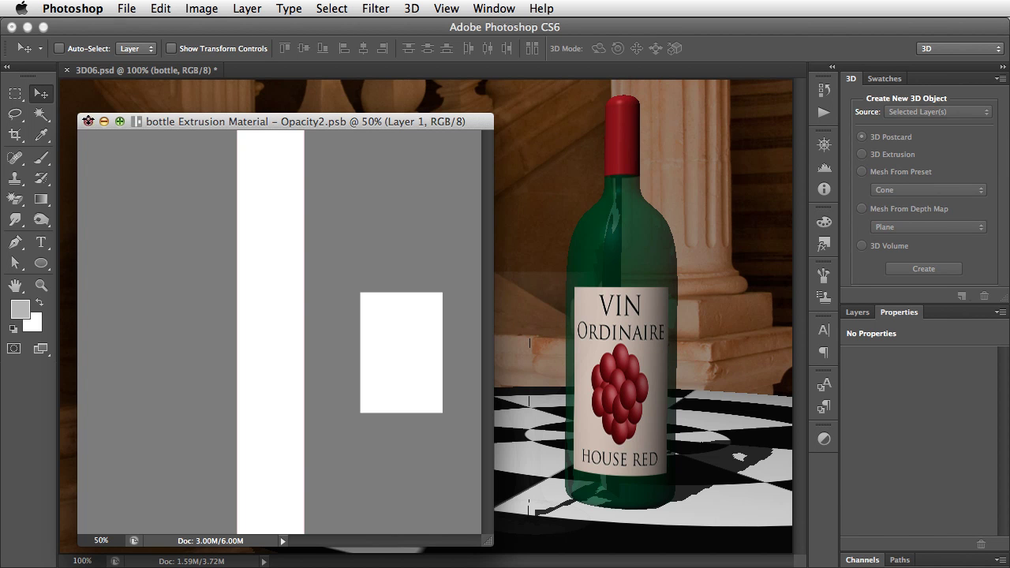
pyautogui.click(87, 121)
# Select the bottle mesh and render the complete 3D scene
pyautogui.click(636, 326)
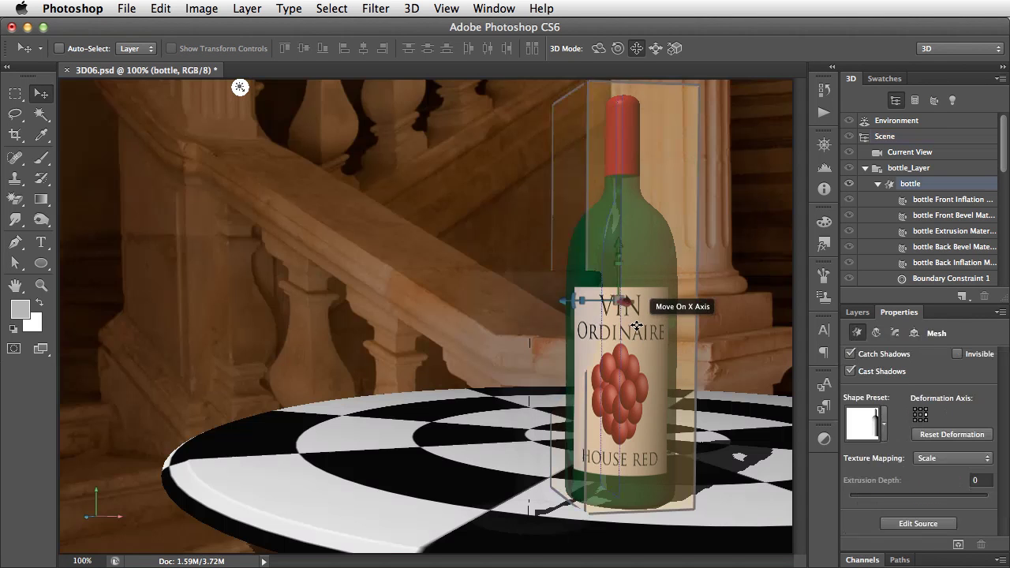
pyautogui.click(411, 8)
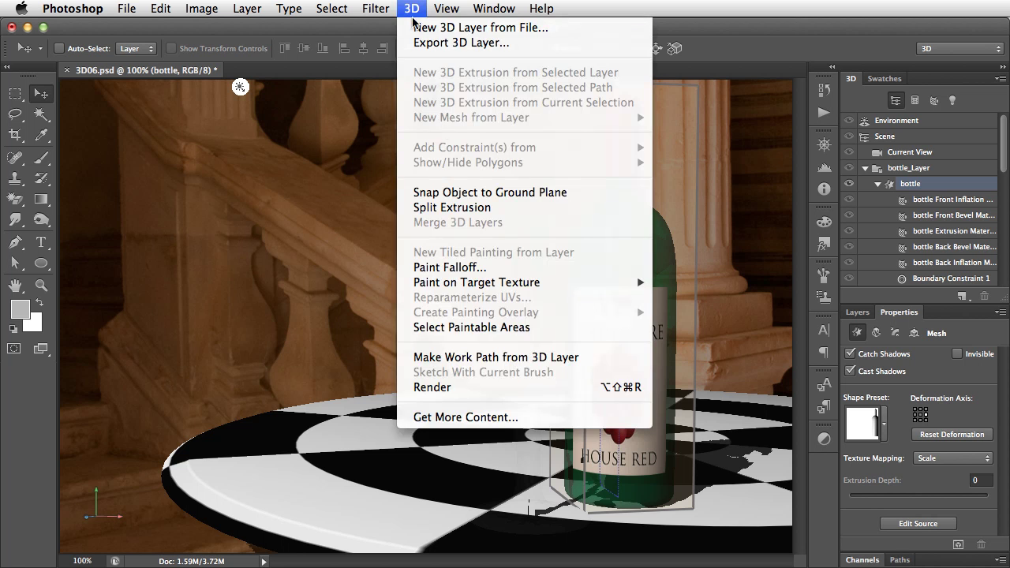
pyautogui.click(512, 389)
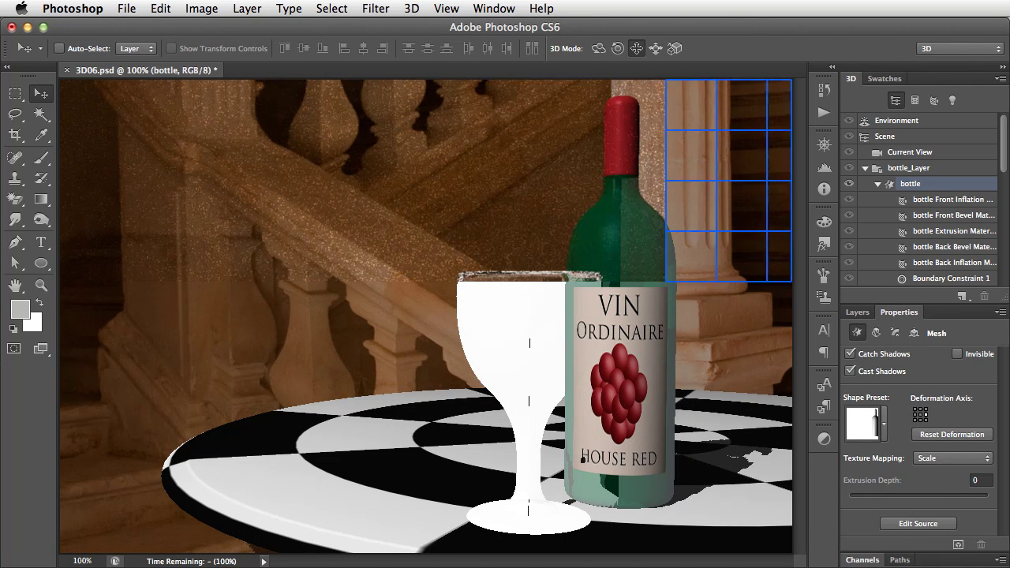